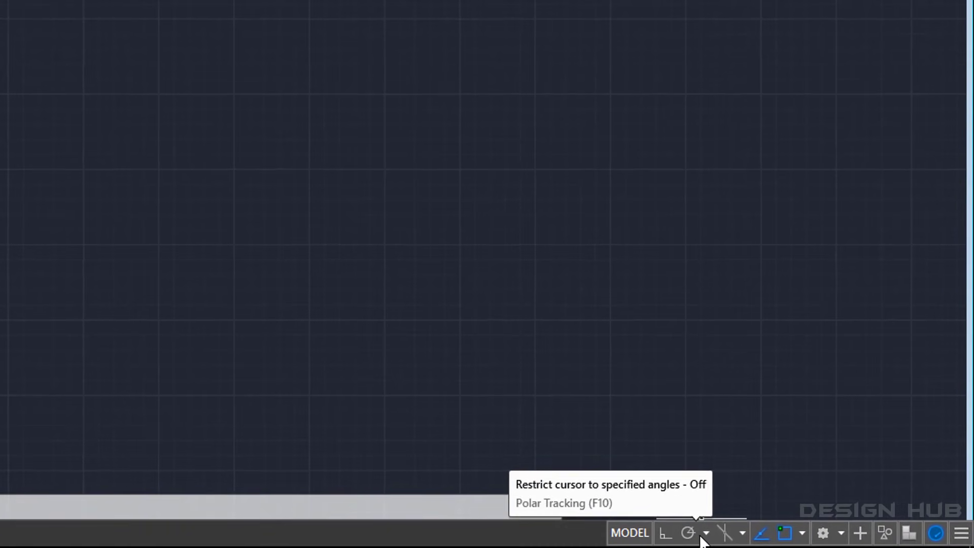
# - Set the Snap and Grid snap type to Isometric snap in Drafting Settings
pyautogui.click(825, 540)
pyautogui.click(607, 510)
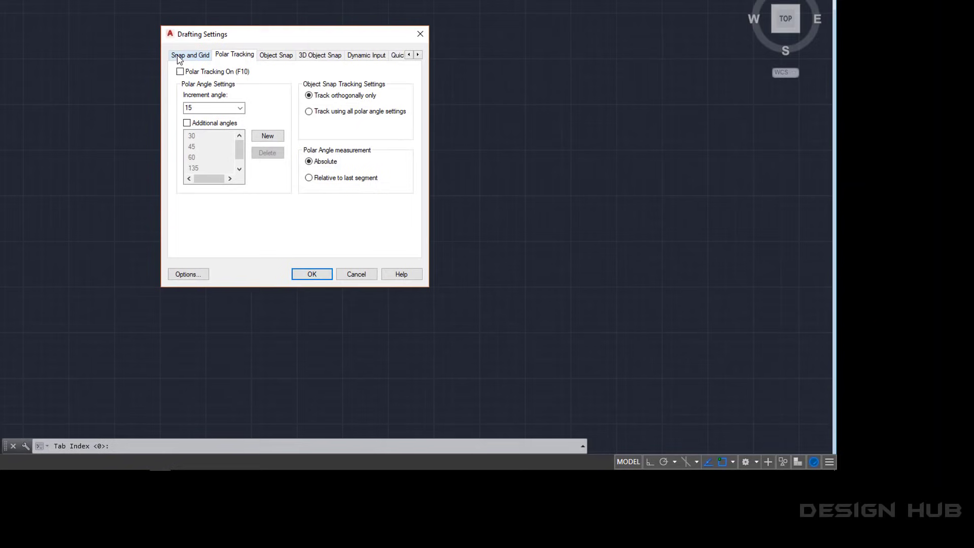
pyautogui.click(179, 57)
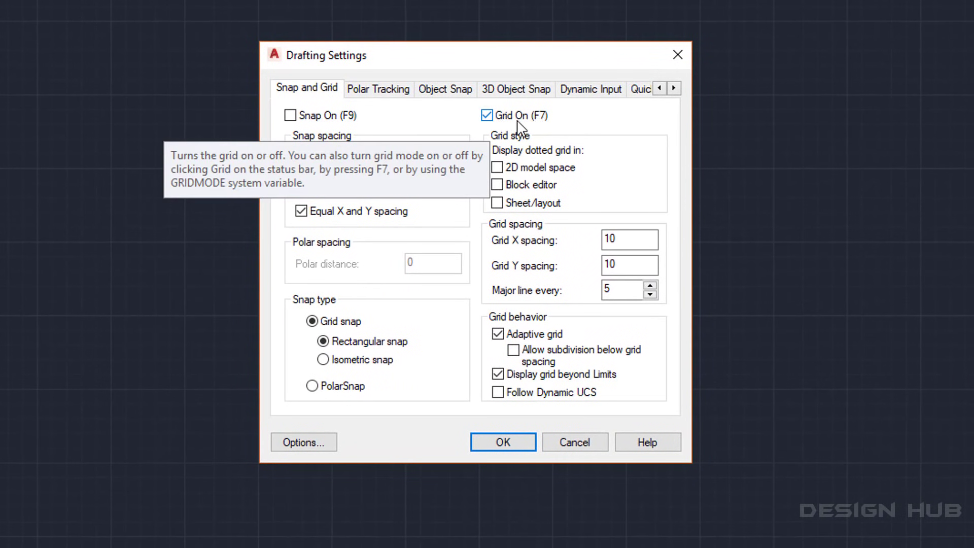
pyautogui.click(345, 369)
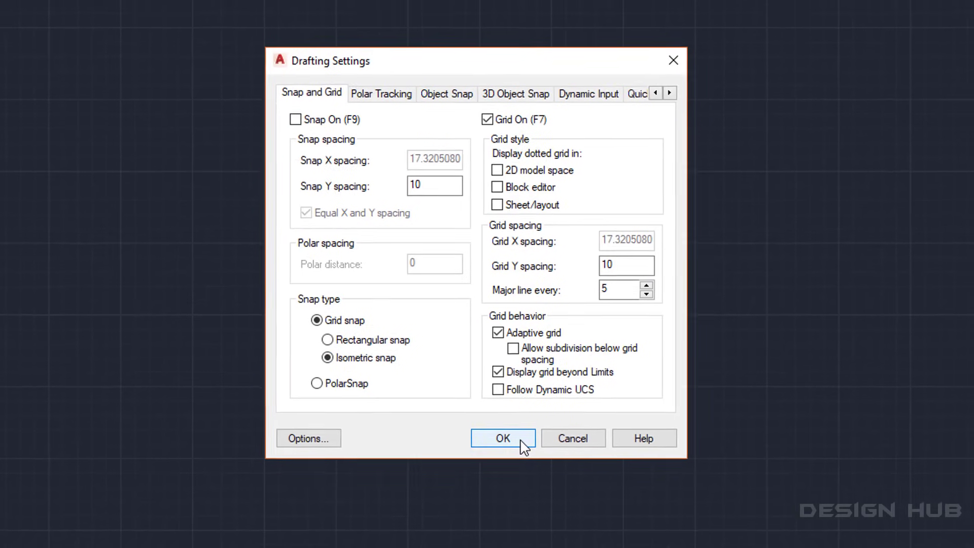
pyautogui.click(524, 443)
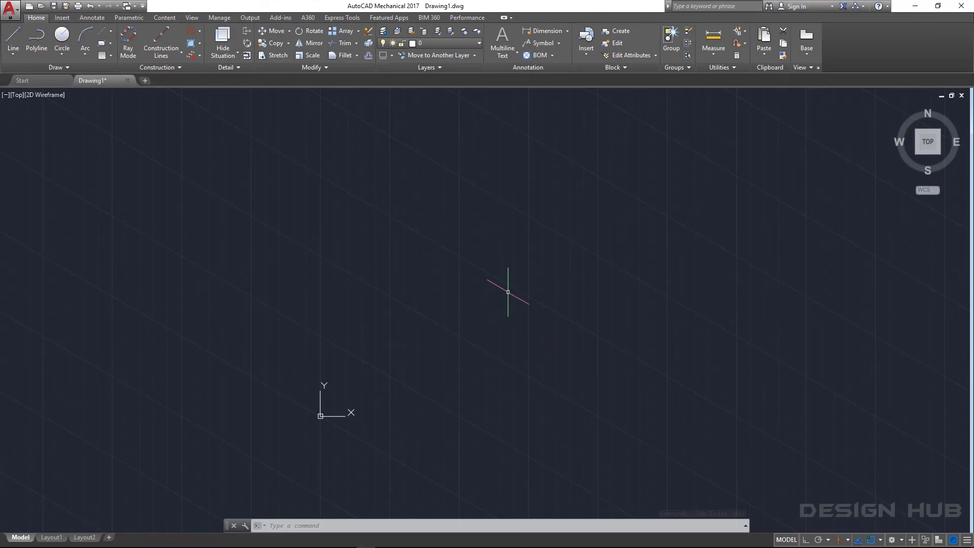
# - Cycle the isoplane to Left with F5
pyautogui.press('F5')
pyautogui.press('F5')
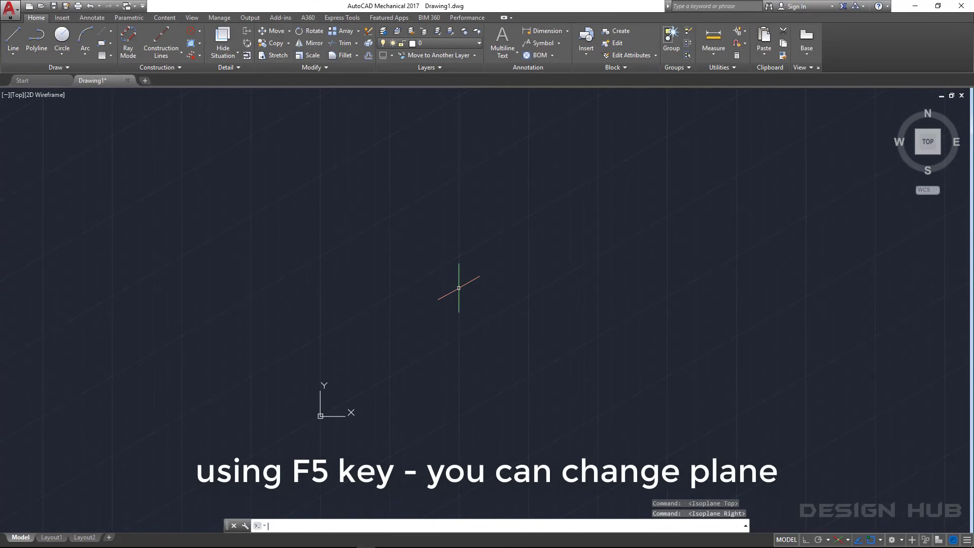
pyautogui.press('F5')
pyautogui.scroll(-3, 458, 287)
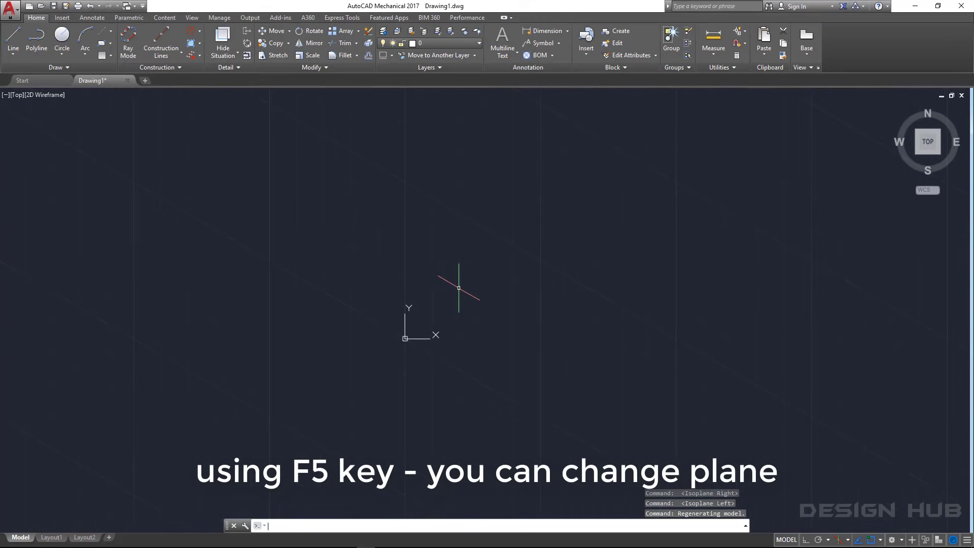
# - With Ortho on, draw a 1000-unit isometric pipe line at 330°
pyautogui.click(10, 40)
pyautogui.click(292, 258)
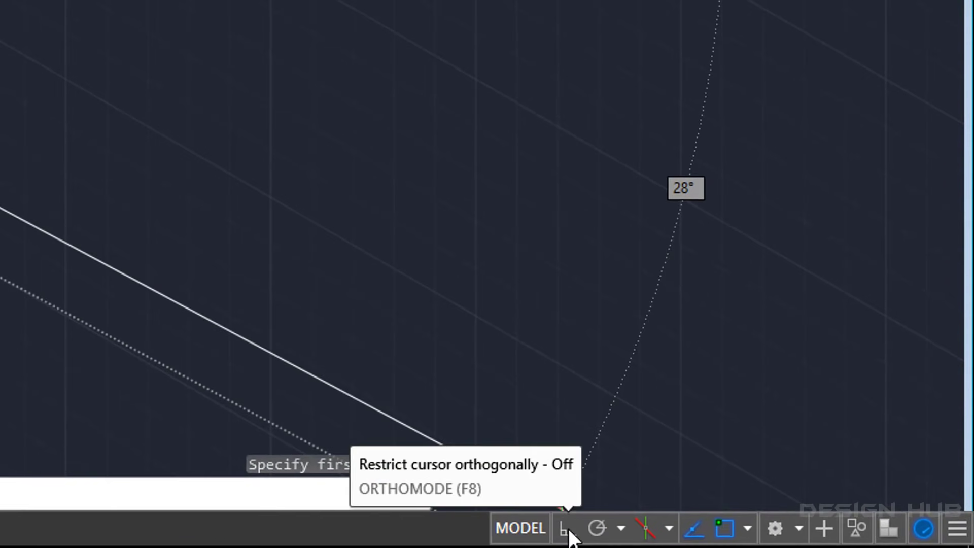
pyautogui.click(565, 530)
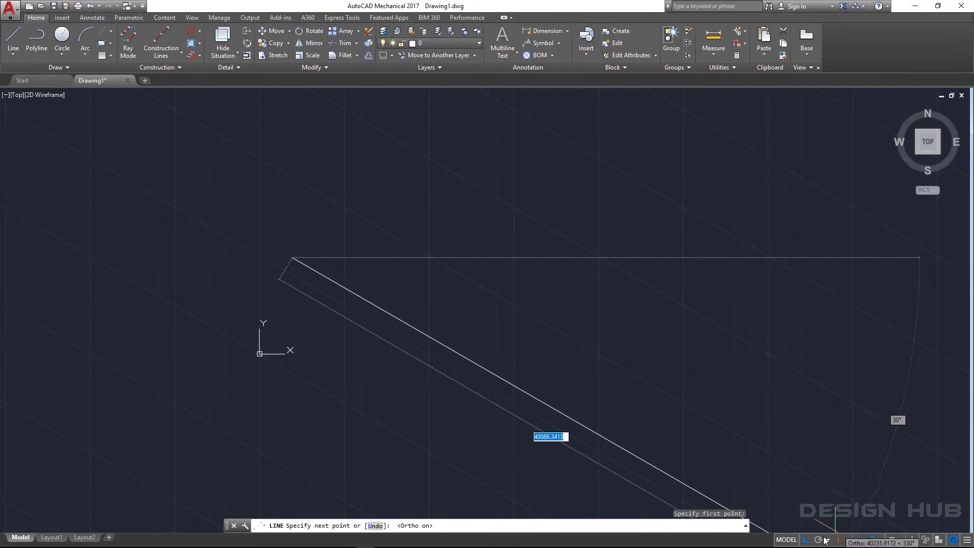
pyautogui.click(805, 539)
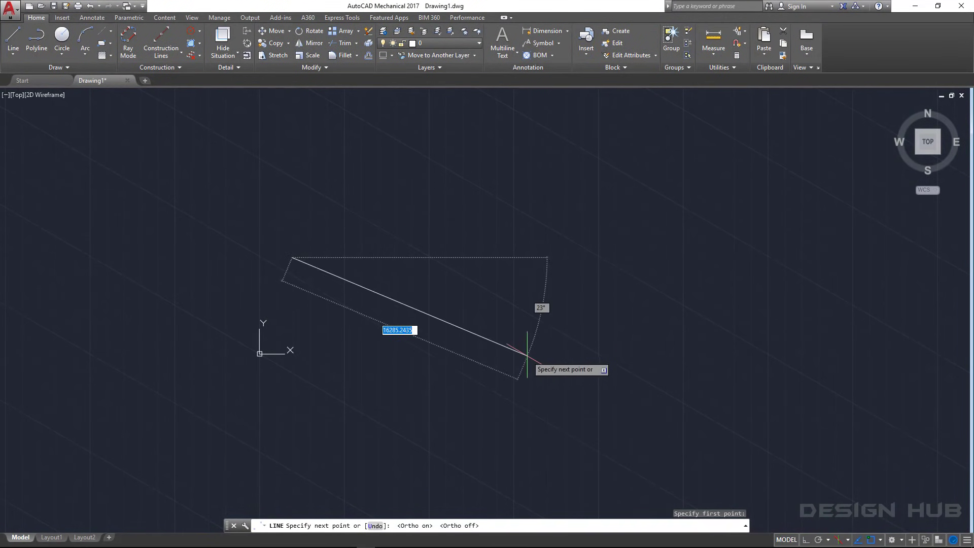
pyautogui.click(806, 539)
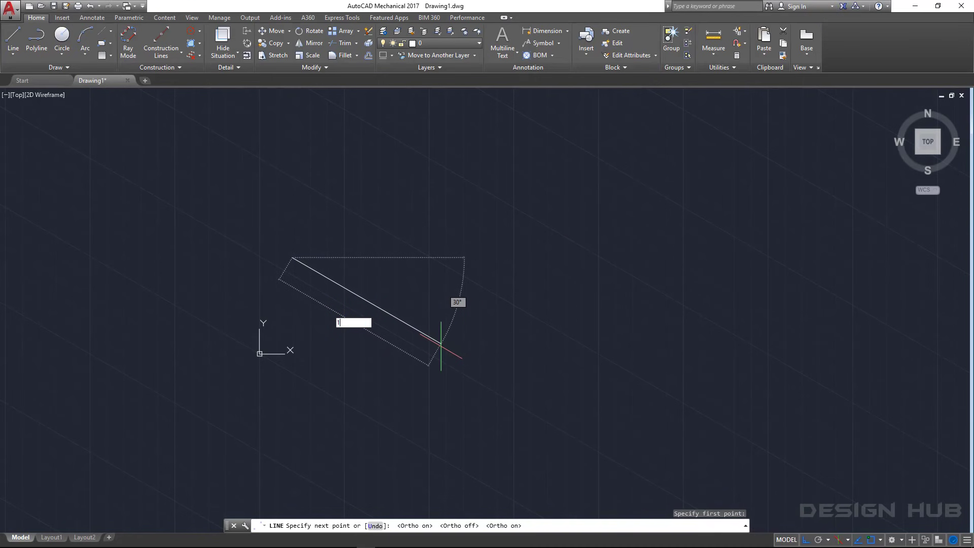
pyautogui.write('000')
pyautogui.press('Return')
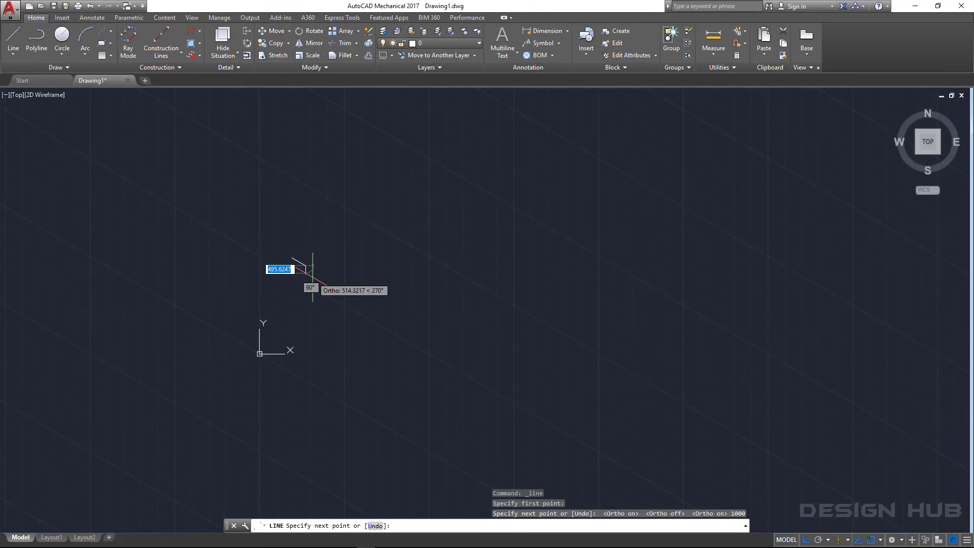
pyautogui.press('Escape')
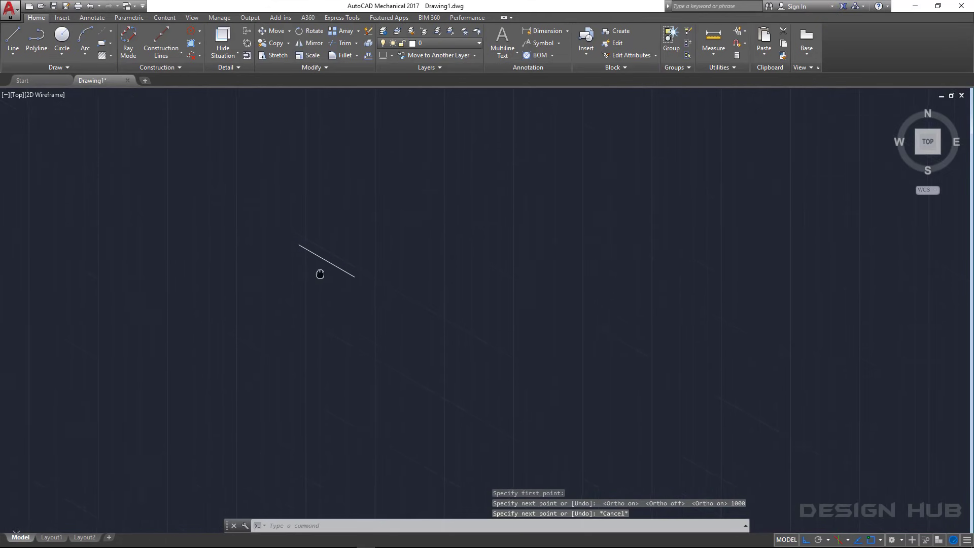
# - Move the 1000-unit line lower in the drawing and recentre the view
pyautogui.moveTo(327, 277); pyautogui.dragTo(313, 317)
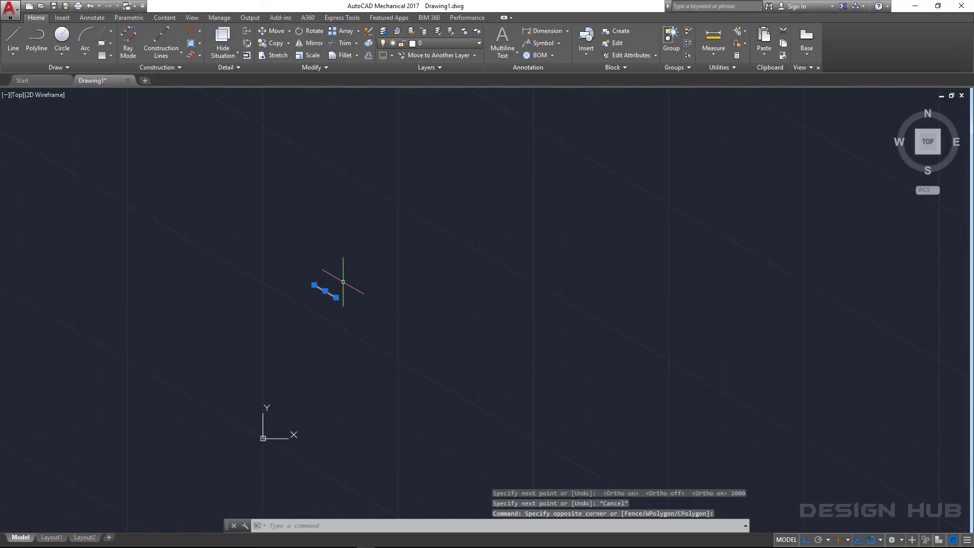
pyautogui.click(271, 30)
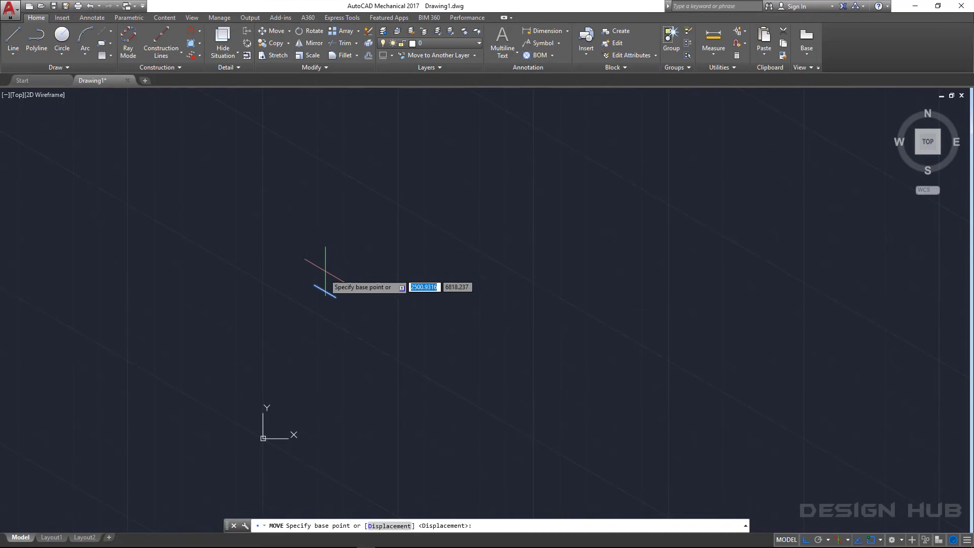
pyautogui.click(314, 285)
pyautogui.scroll(6, 273, 456)
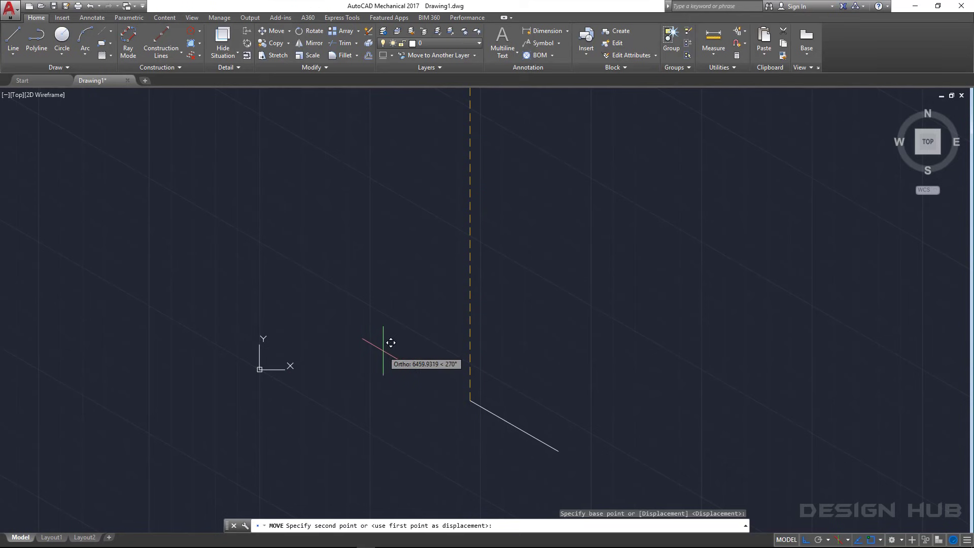
pyautogui.click(573, 416)
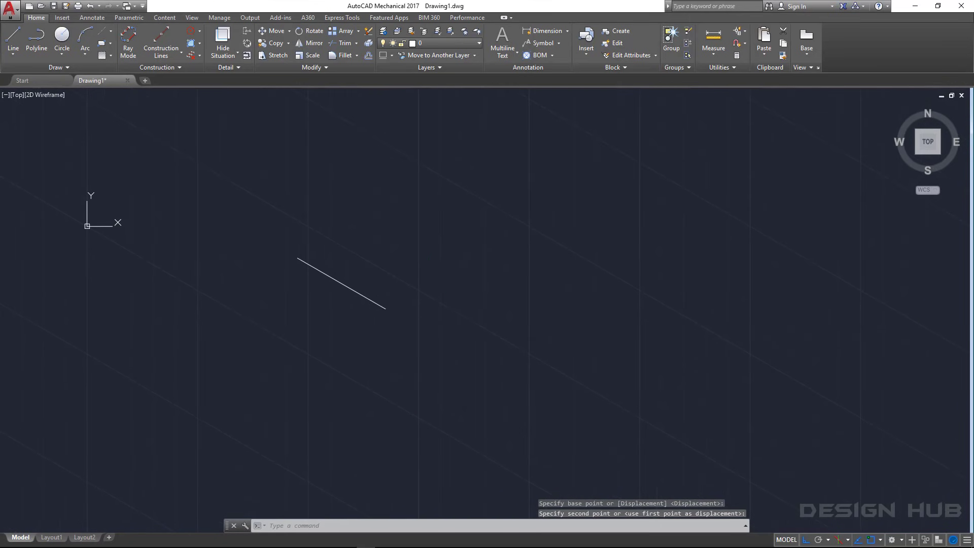
pyautogui.scroll(4, 398, 279)
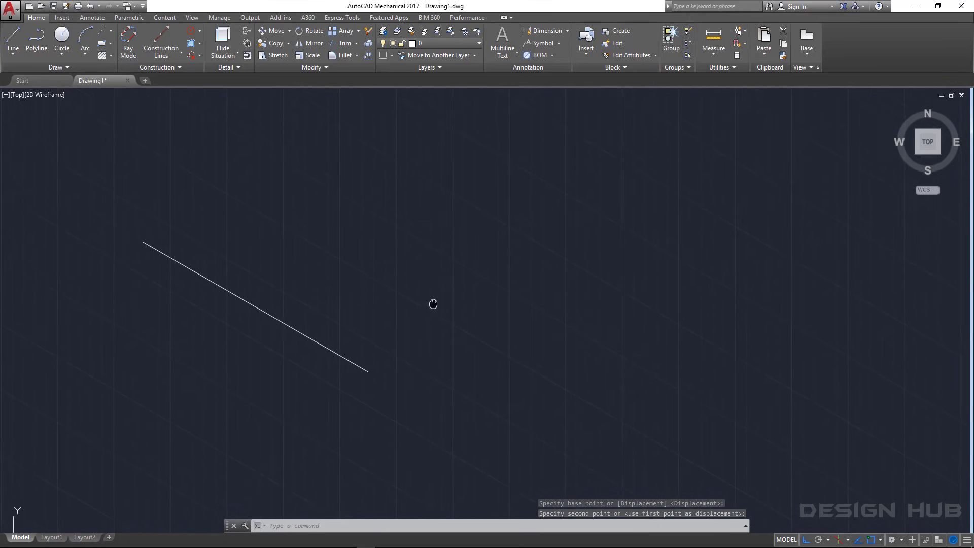
pyautogui.moveTo(435, 304); pyautogui.dragTo(437, 380, button='middle')
# - From the line's end, draw a 1200-unit vertical riser, then an 800-unit run at 330°
pyautogui.click(14, 40)
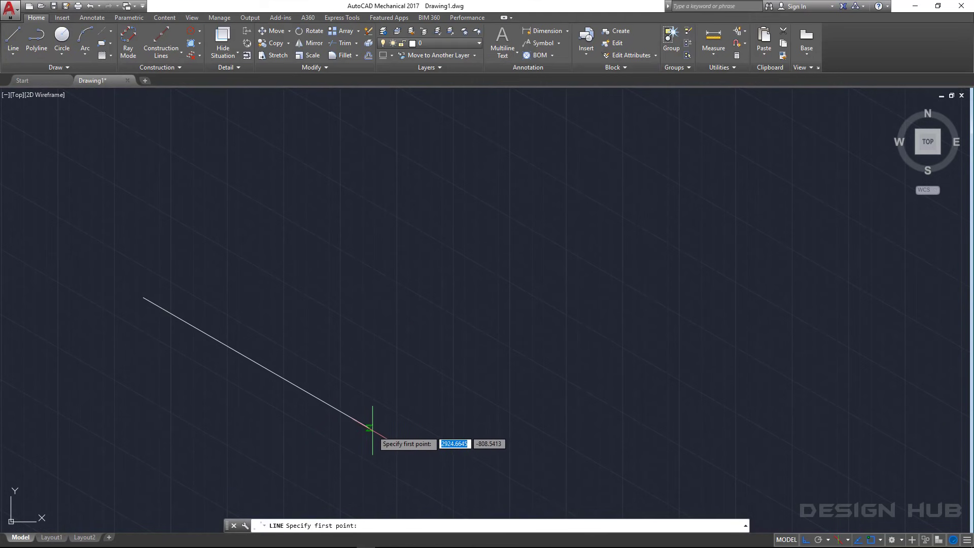
pyautogui.click(369, 427)
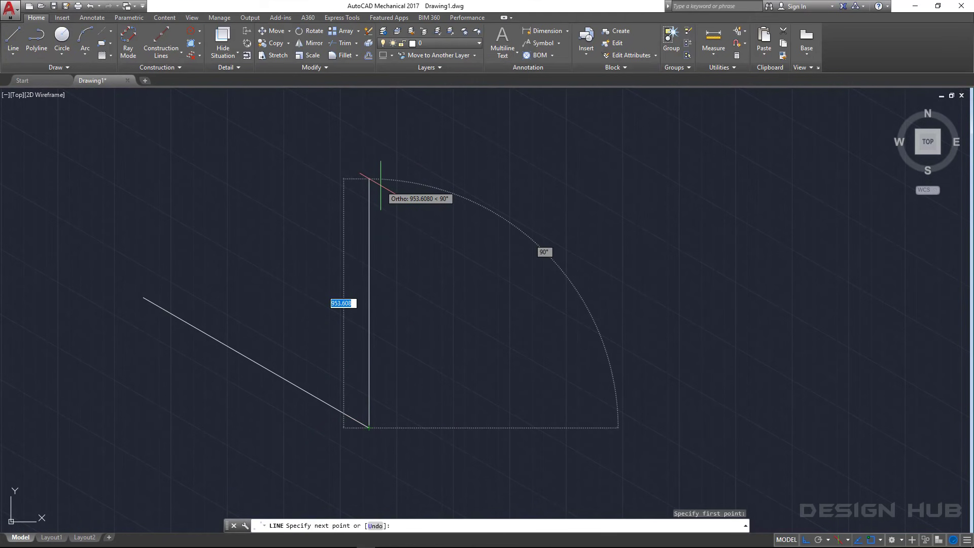
pyautogui.press('Return')
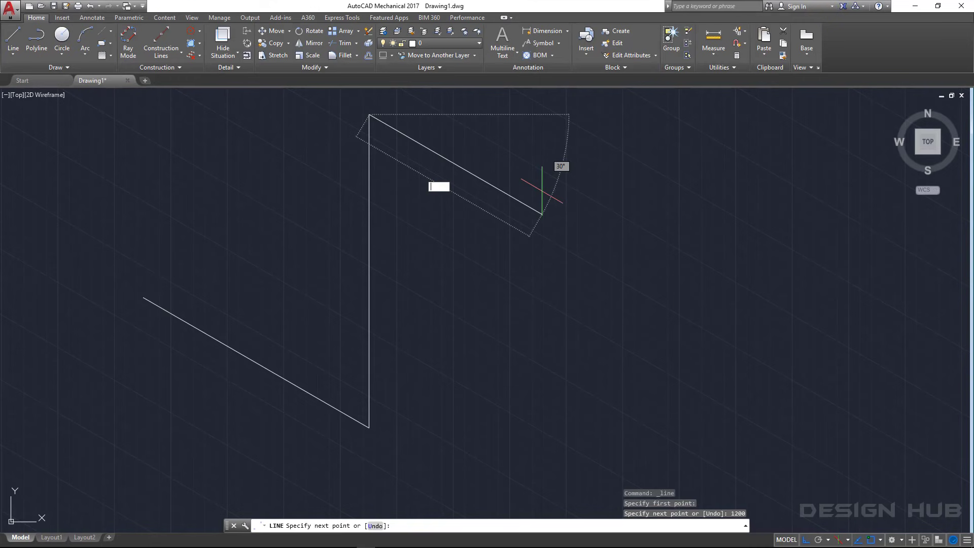
pyautogui.write('800')
pyautogui.press('Return')
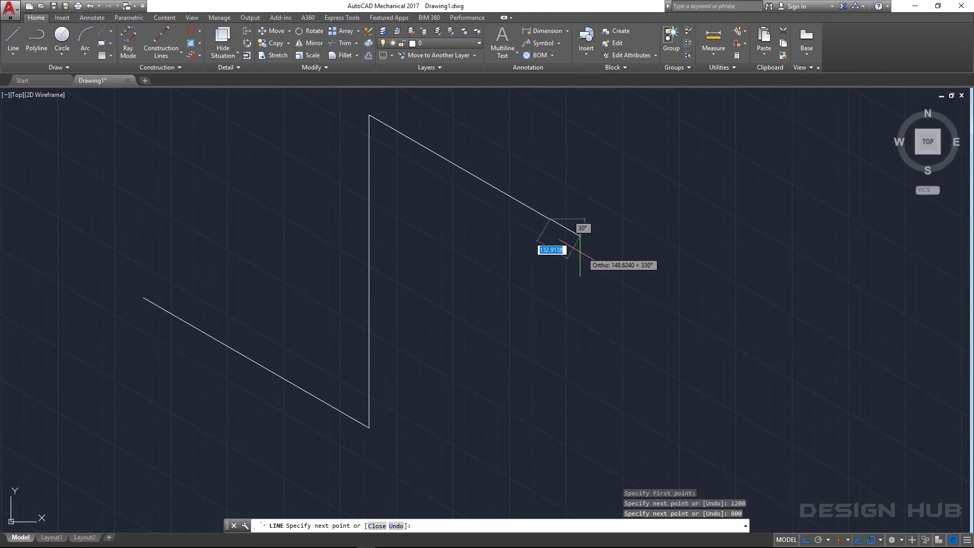
pyautogui.press('Escape')
pyautogui.moveTo(569, 302); pyautogui.dragTo(591, 315, button='middle')
pyautogui.click(14, 39)
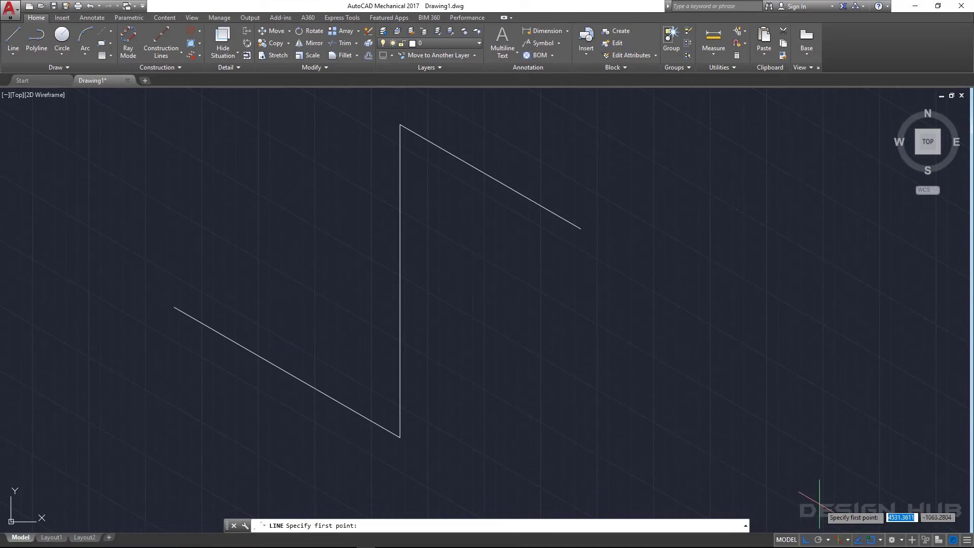
# - Enable all object snap modes in Drafting Settings
pyautogui.click(828, 541)
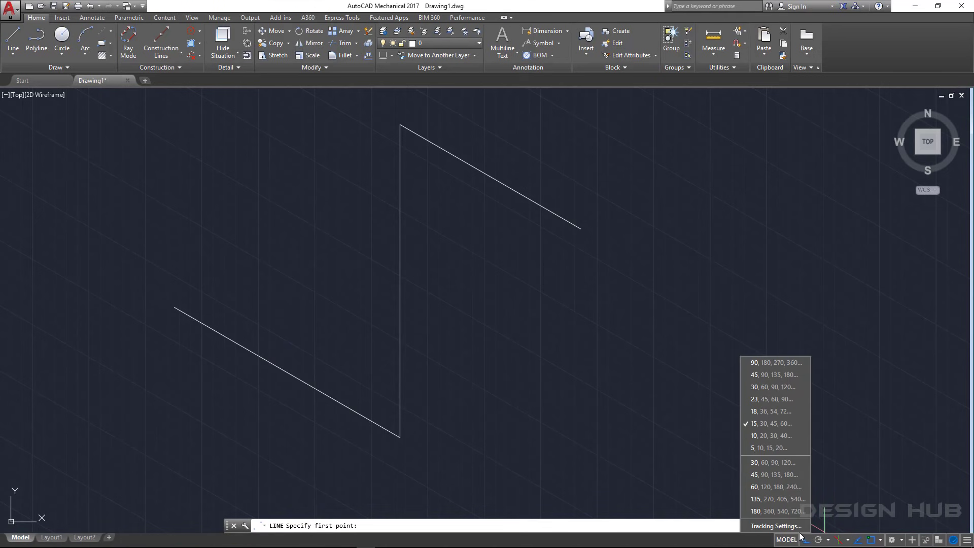
pyautogui.click(461, 175)
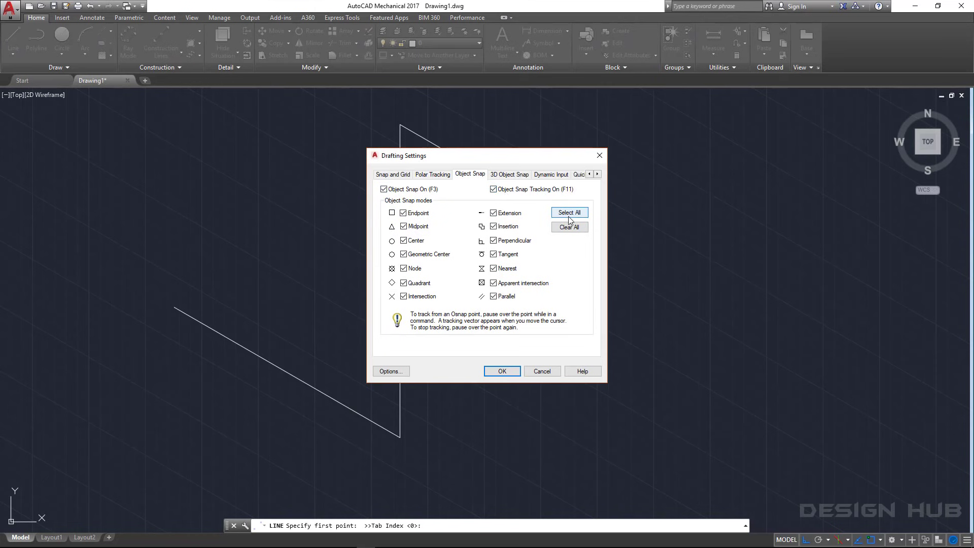
pyautogui.click(501, 372)
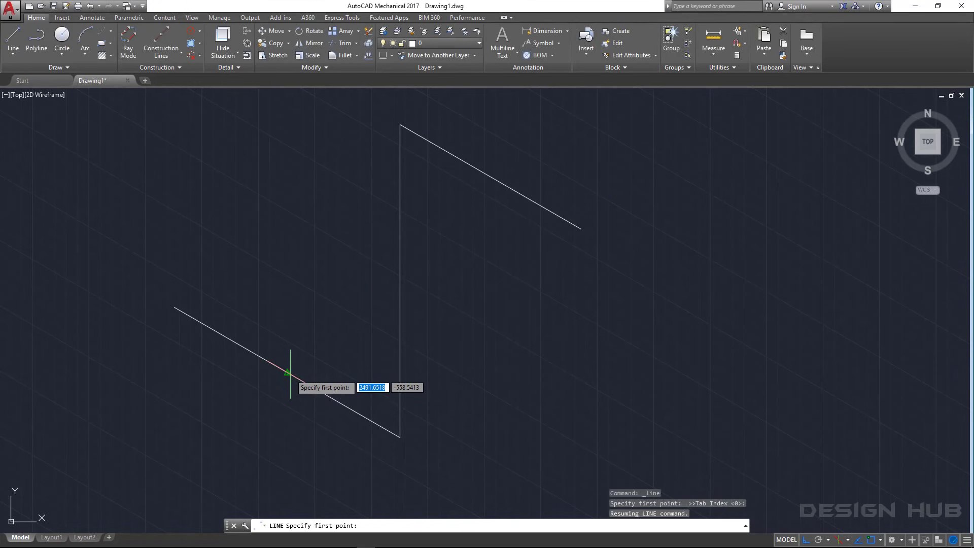
# - Draw a short branch line down-left from the first sloping pipe on Isoplane Top
pyautogui.click(288, 372)
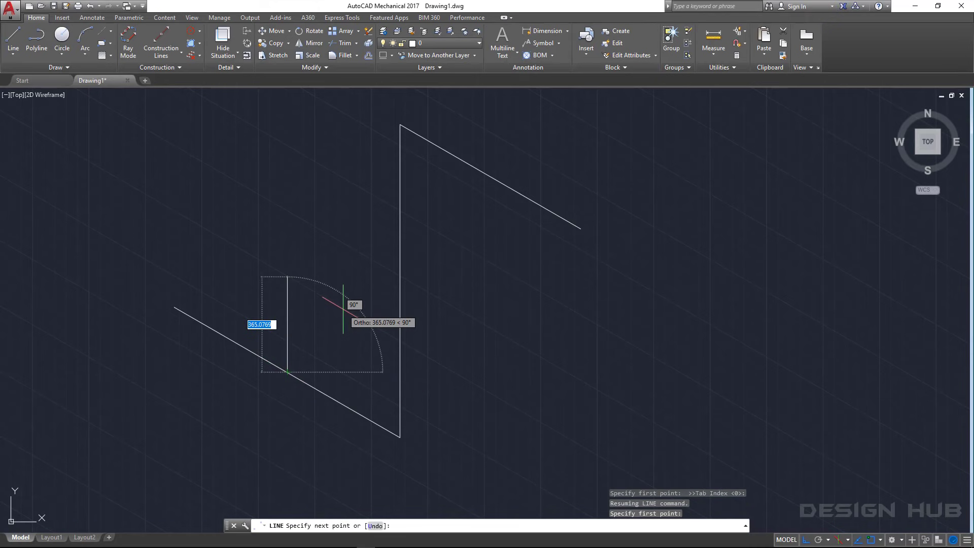
pyautogui.press('F5')
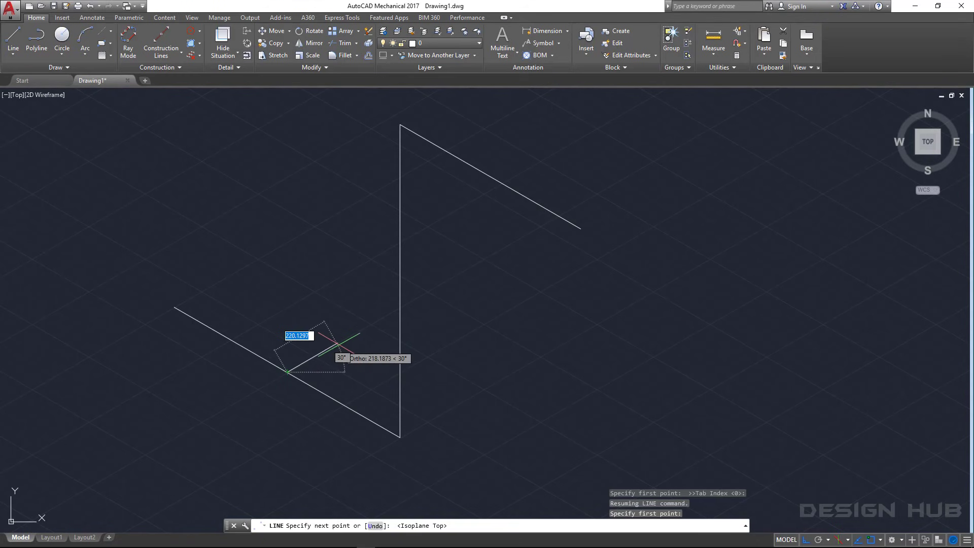
pyautogui.click(223, 409)
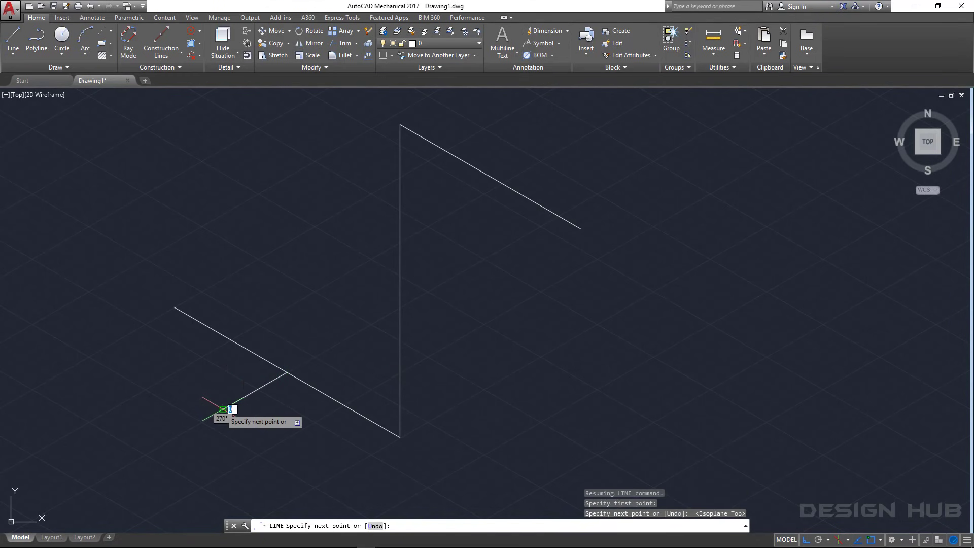
pyautogui.press('Escape')
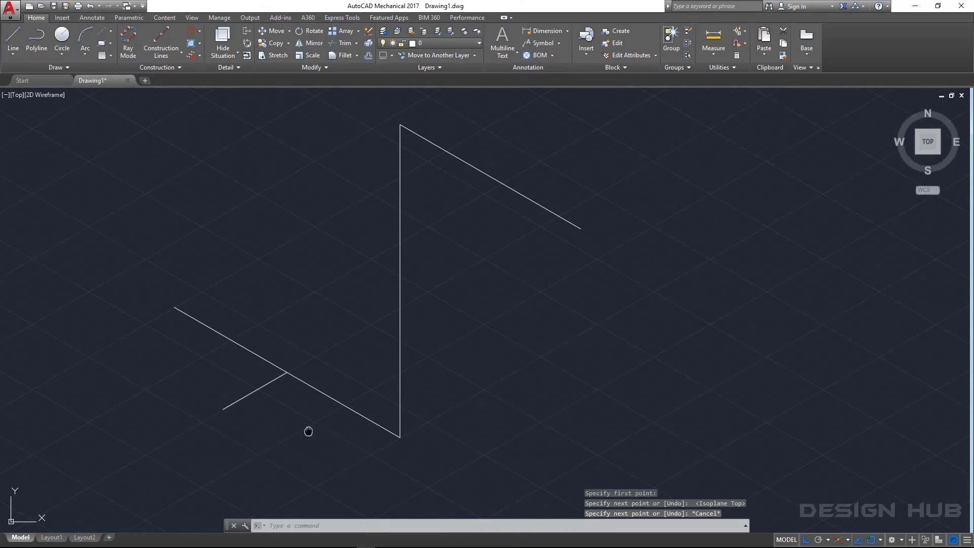
pyautogui.moveTo(307, 431); pyautogui.dragTo(348, 415, button='middle')
pyautogui.click(13, 38)
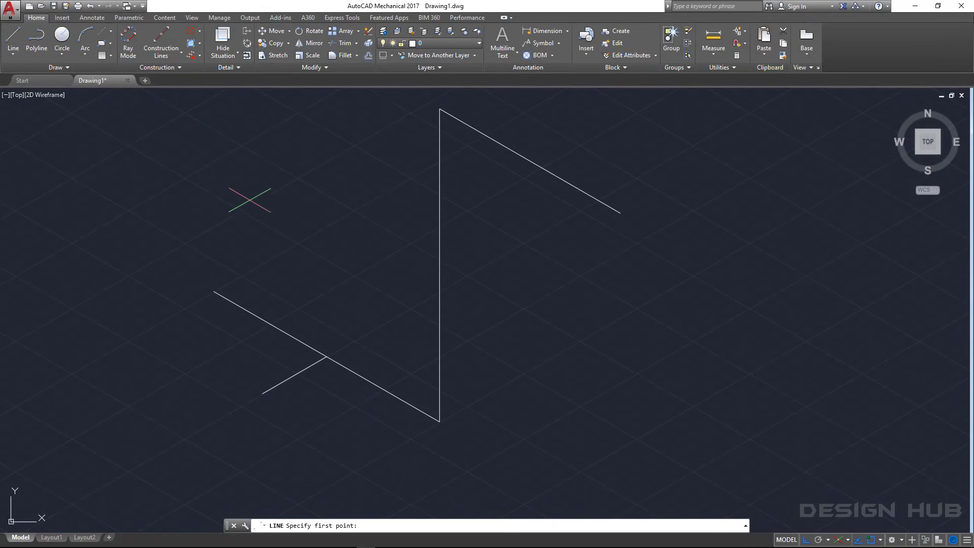
# - Draw a 203-unit isometric line at 30° above the branch
pyautogui.click(249, 200)
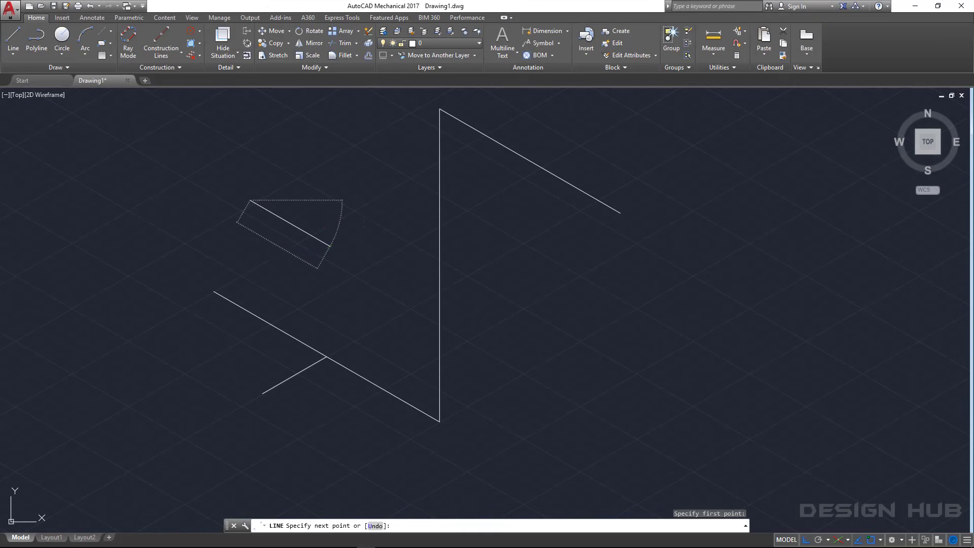
pyautogui.write('203')
pyautogui.press('Return')
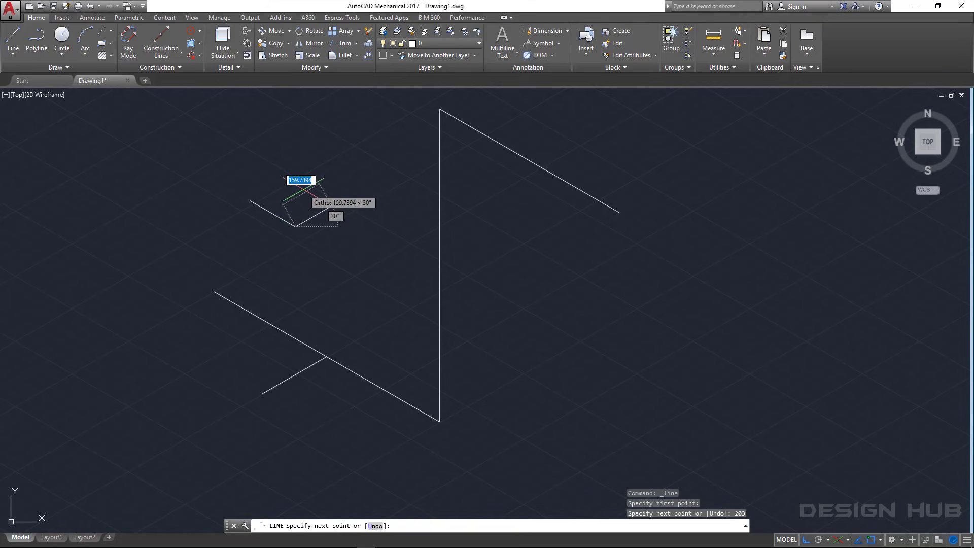
pyautogui.press('Escape')
# - Add a vertical end line on Isoplane Right, centred on the short line's end
pyautogui.click(13, 45)
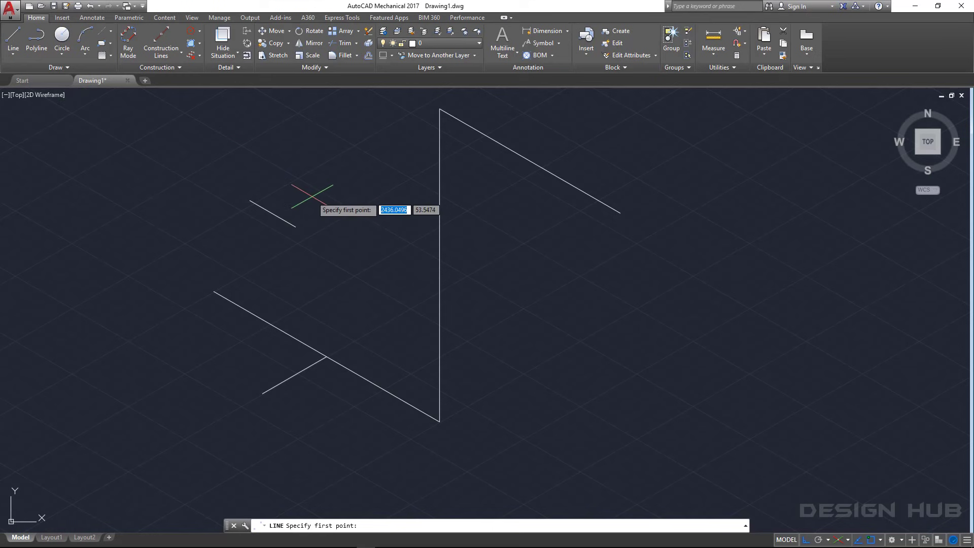
pyautogui.press('F5')
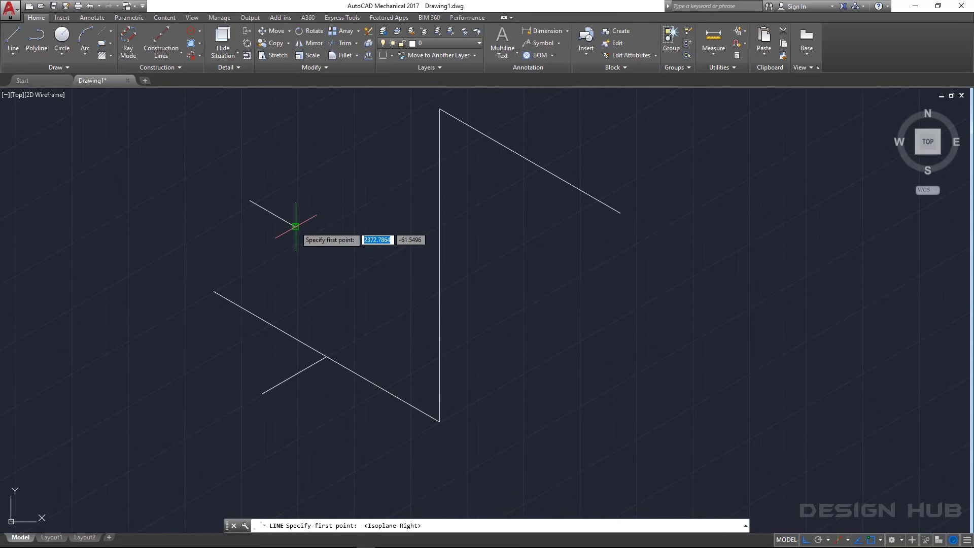
pyautogui.click(295, 226)
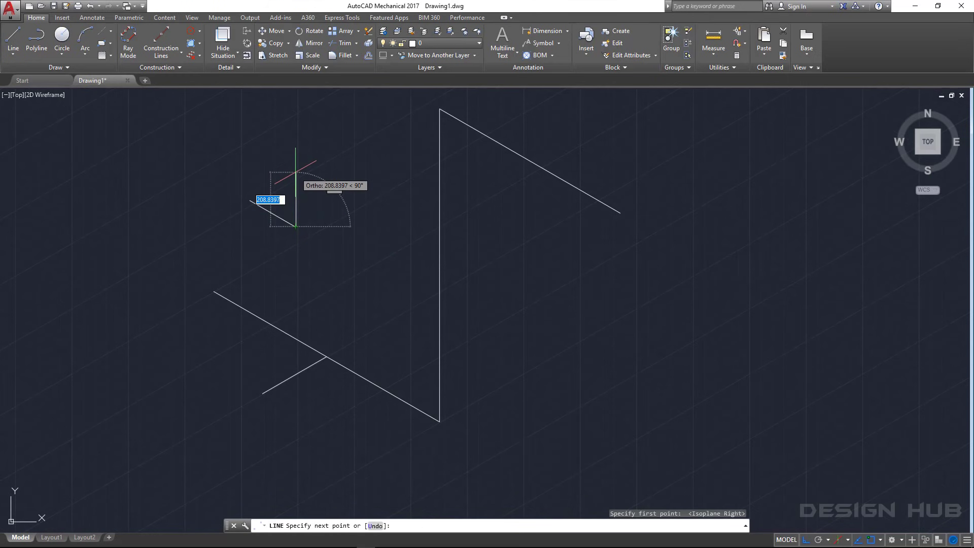
pyautogui.click(295, 172)
pyautogui.press('Escape')
pyautogui.click(304, 191)
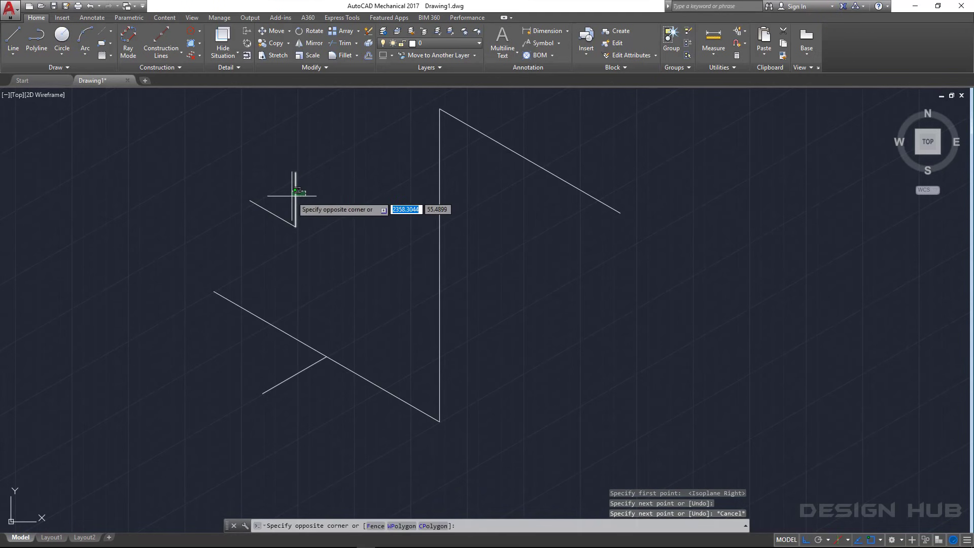
pyautogui.click(283, 197)
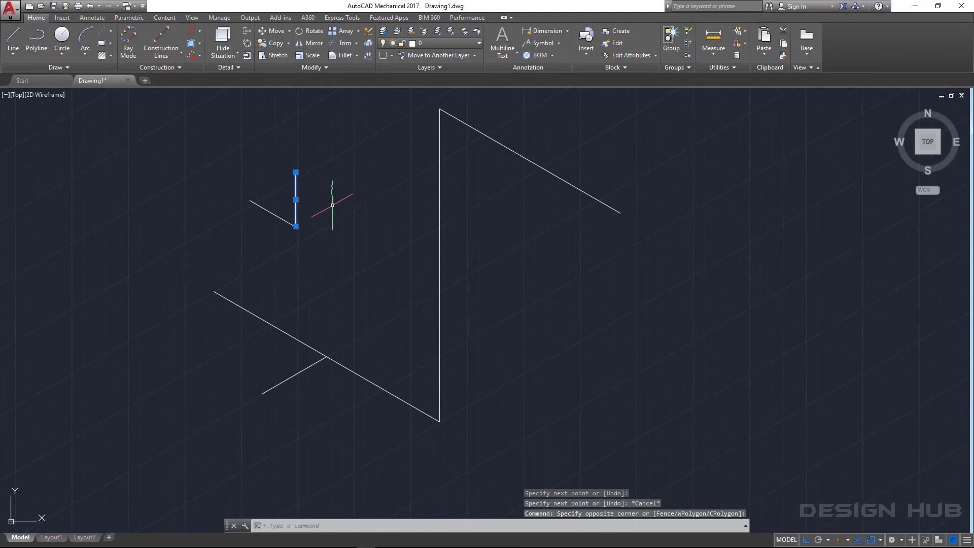
pyautogui.click(273, 31)
pyautogui.click(295, 201)
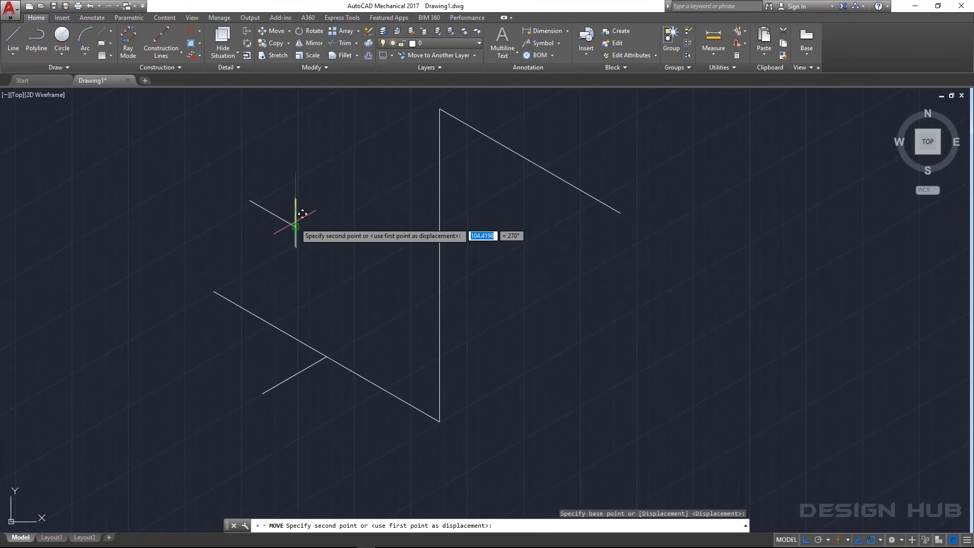
pyautogui.click(292, 228)
pyautogui.scroll(4, 310, 236)
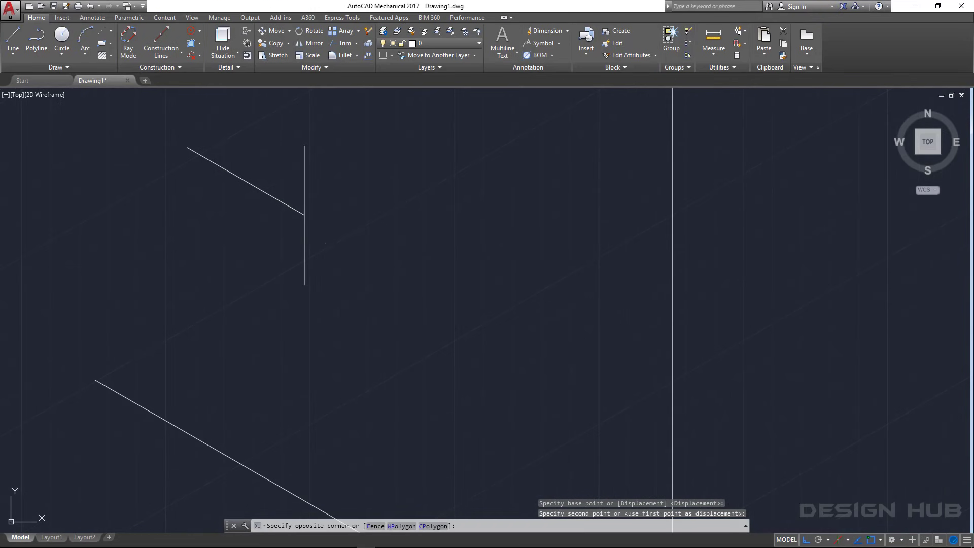
# - Copy the vertical end line to the other end of the 203-unit line
pyautogui.click(330, 244)
pyautogui.click(275, 169)
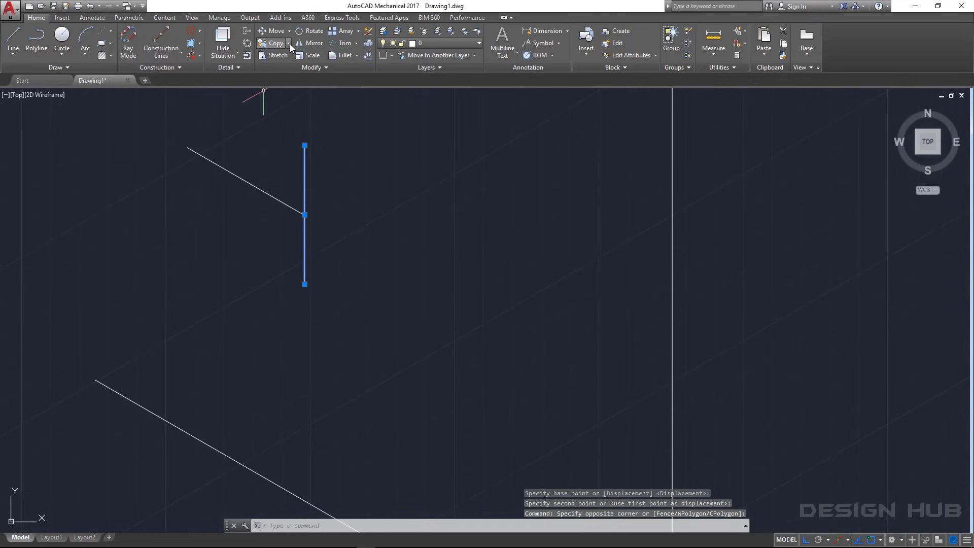
pyautogui.click(288, 43)
pyautogui.click(275, 80)
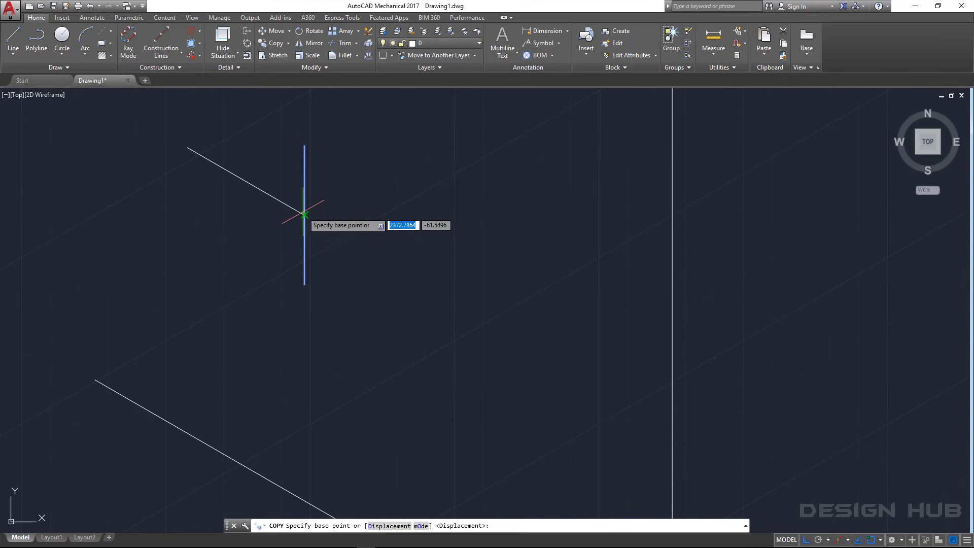
pyautogui.click(304, 214)
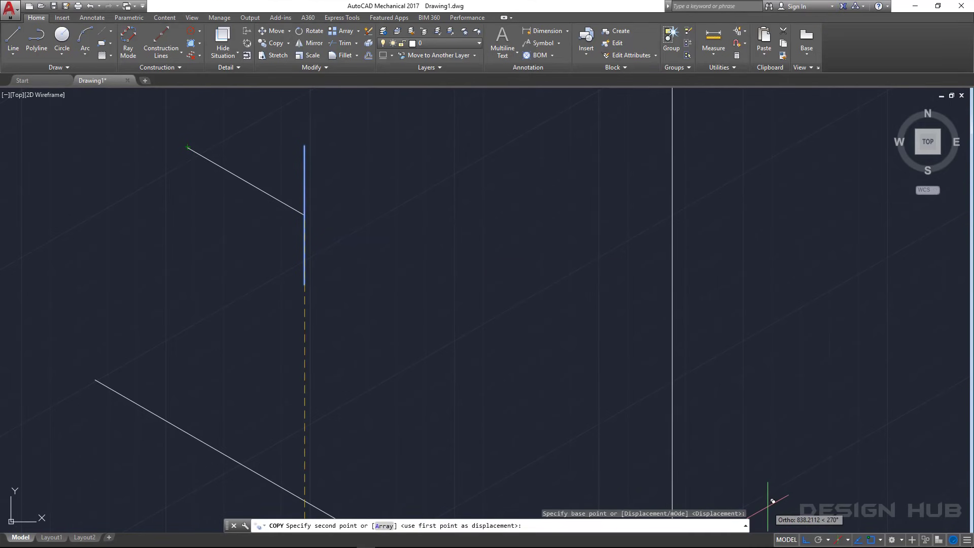
pyautogui.click(191, 142)
pyautogui.scroll(3, 293, 217)
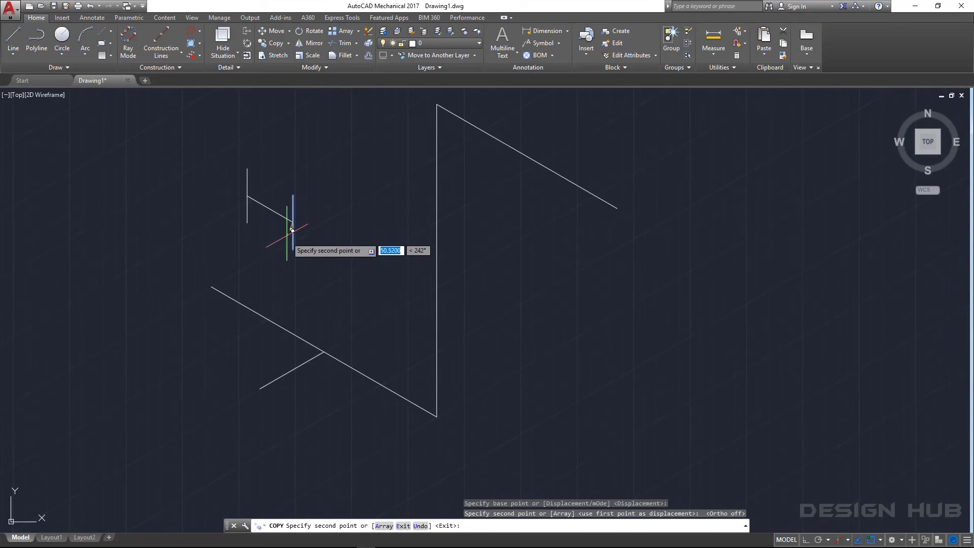
pyautogui.scroll(-4, 274, 223)
pyautogui.press('Escape')
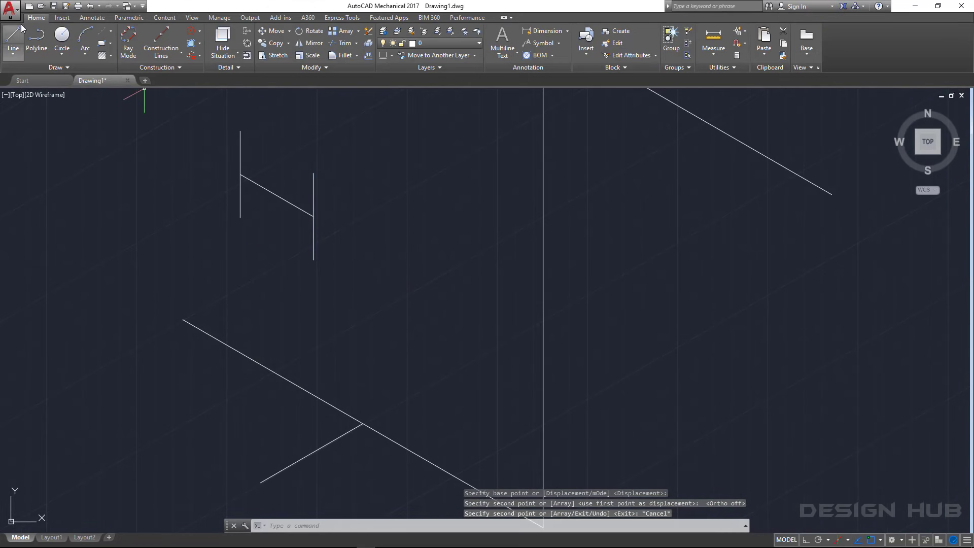
# - Draw two crossing diagonals between the end lines' tops and bottoms to form a bow-tie
pyautogui.click(21, 28)
pyautogui.click(240, 131)
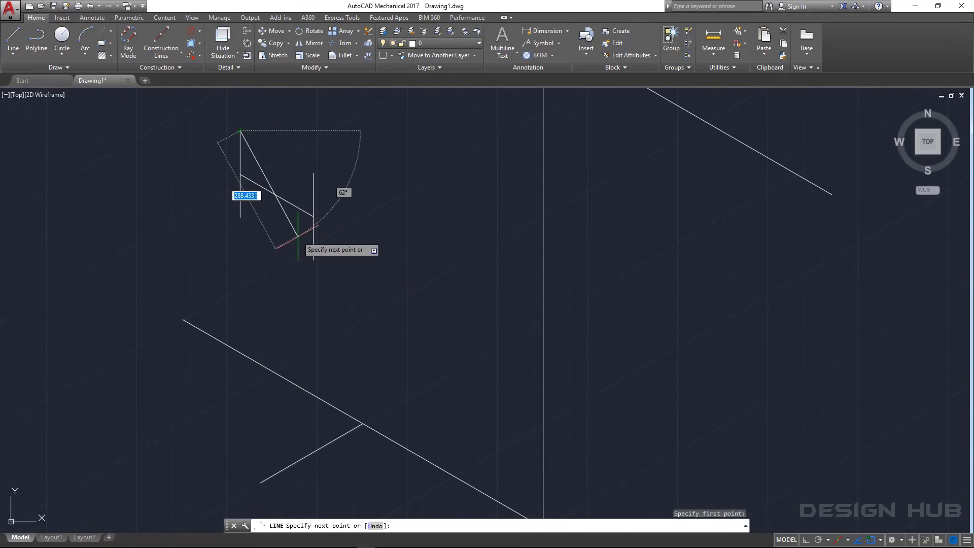
pyautogui.click(313, 260)
pyautogui.press('Escape')
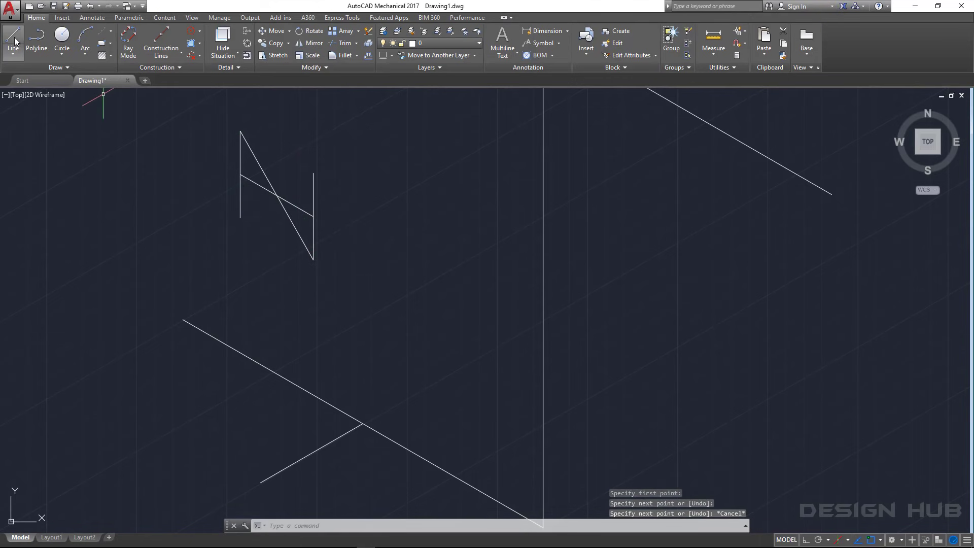
pyautogui.click(14, 38)
pyautogui.click(240, 217)
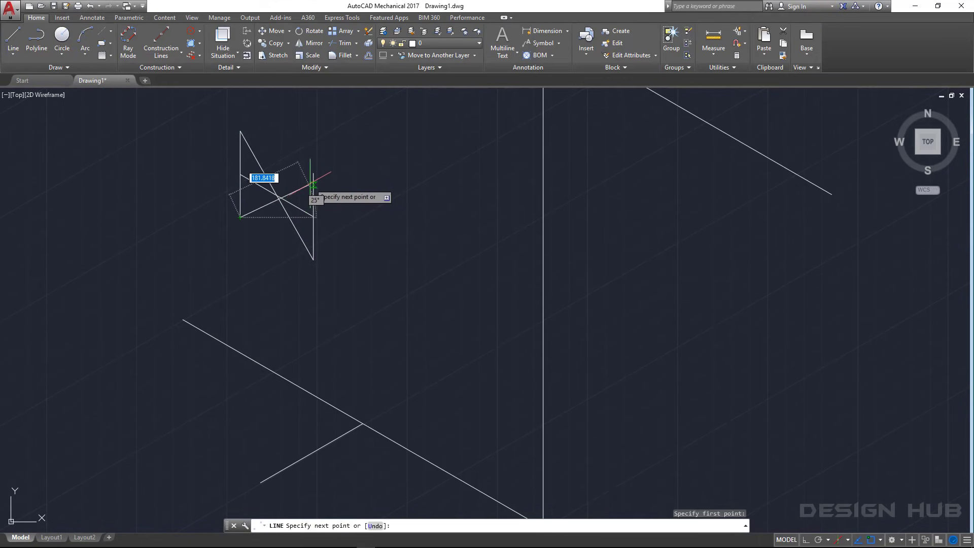
pyautogui.click(313, 174)
pyautogui.press('Escape')
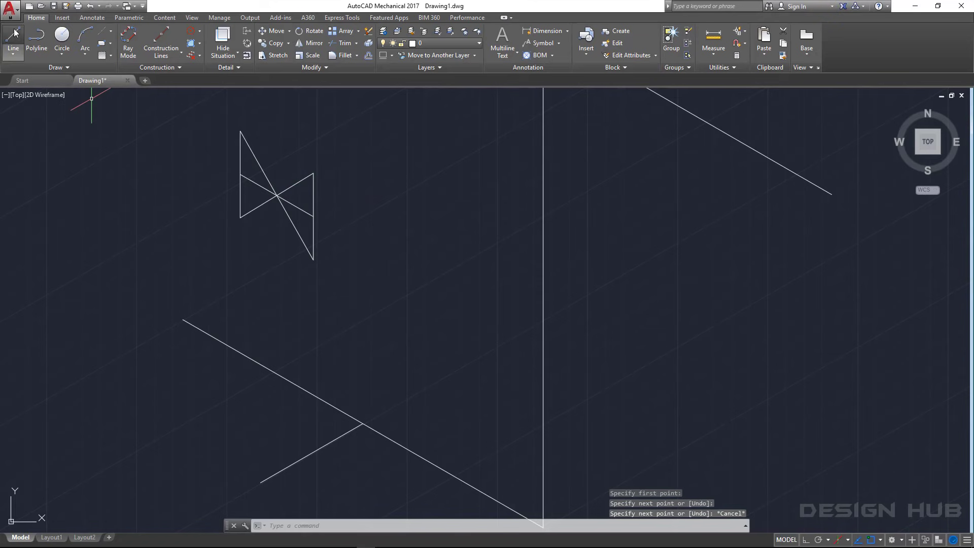
# - With Ortho on, add a vertical stem from the crossing and a short handle on Isoplane Left
pyautogui.click(14, 33)
pyautogui.click(277, 195)
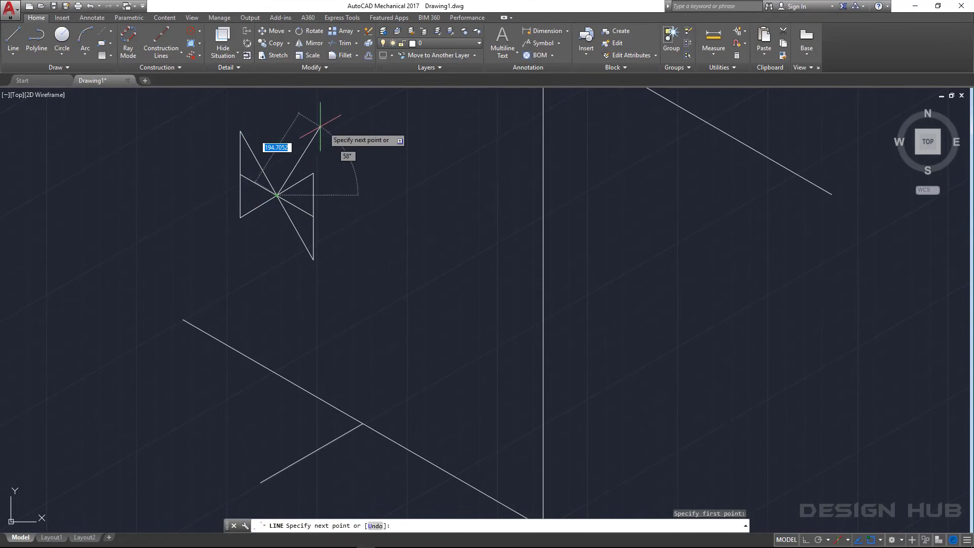
pyautogui.click(806, 540)
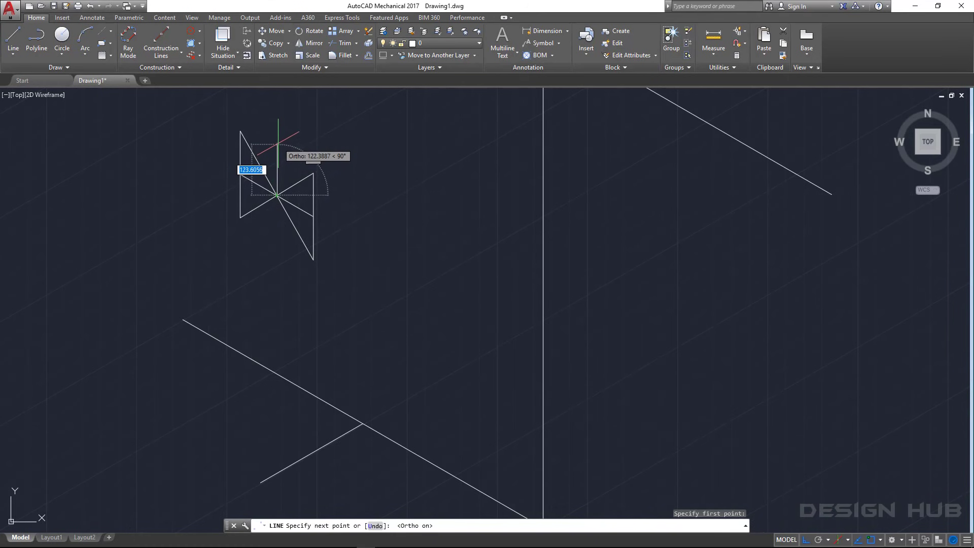
pyautogui.click(276, 130)
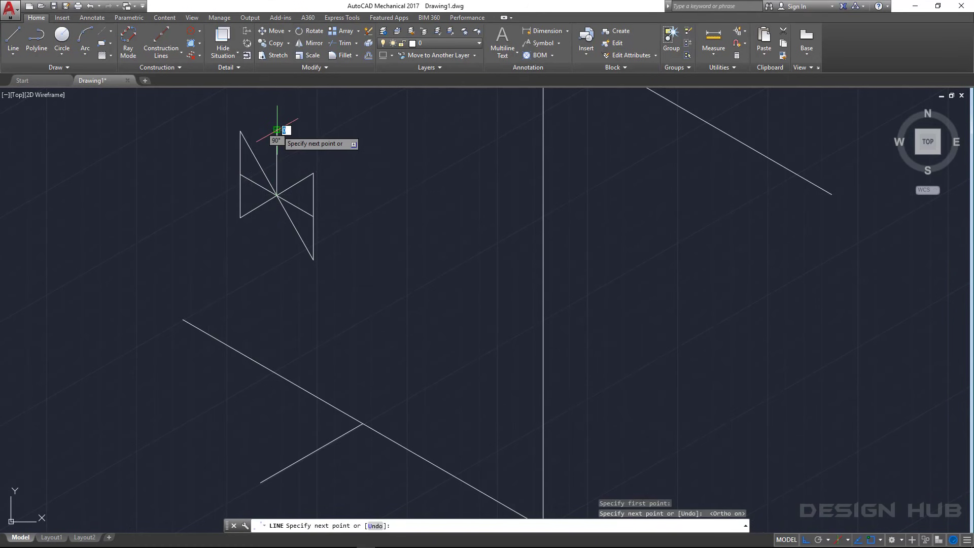
pyautogui.press('F5')
pyautogui.click(321, 152)
pyautogui.press('Escape')
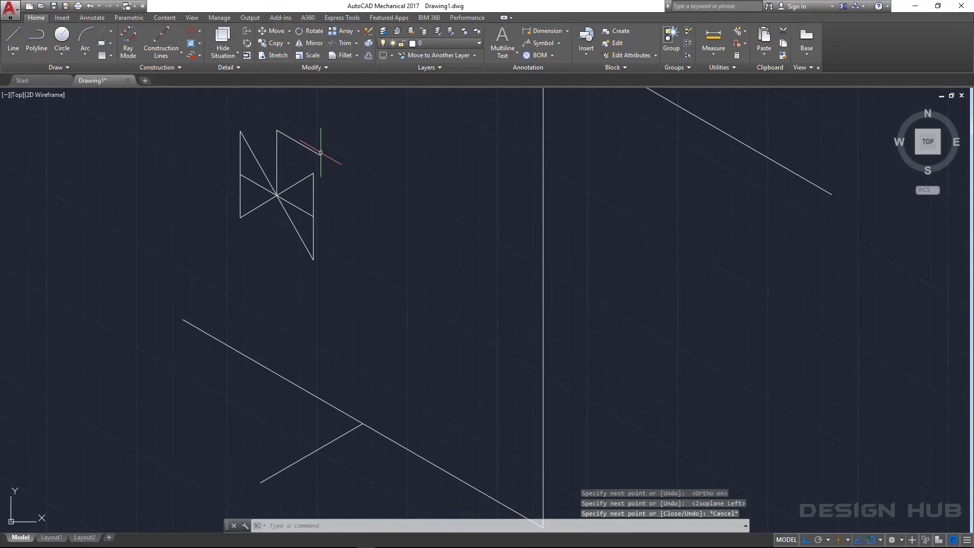
# - Erase the stray diagonal line from the valve symbol
pyautogui.scroll(-2, 380, 213)
pyautogui.scroll(4, 324, 218)
pyautogui.click(350, 183)
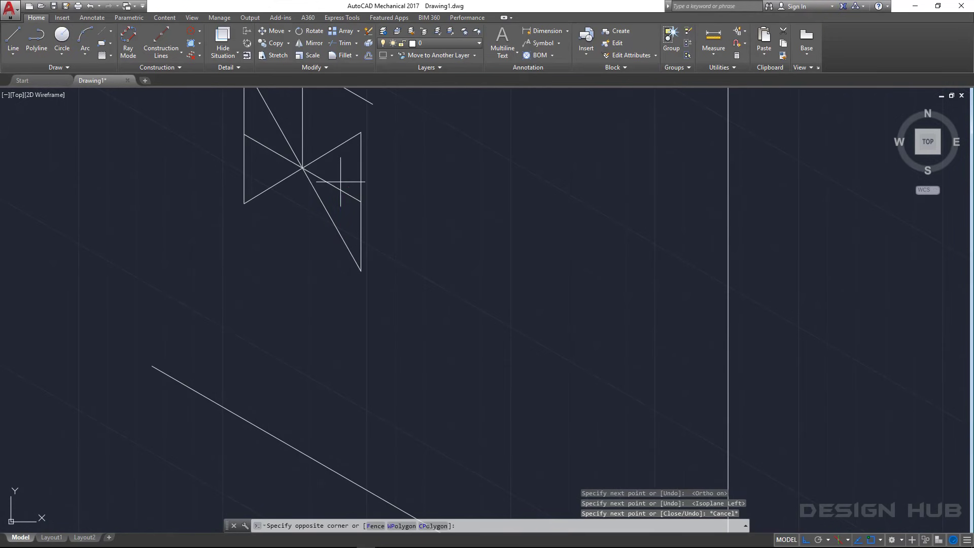
pyautogui.click(330, 195)
pyautogui.press('Delete')
pyautogui.scroll(-4, 410, 213)
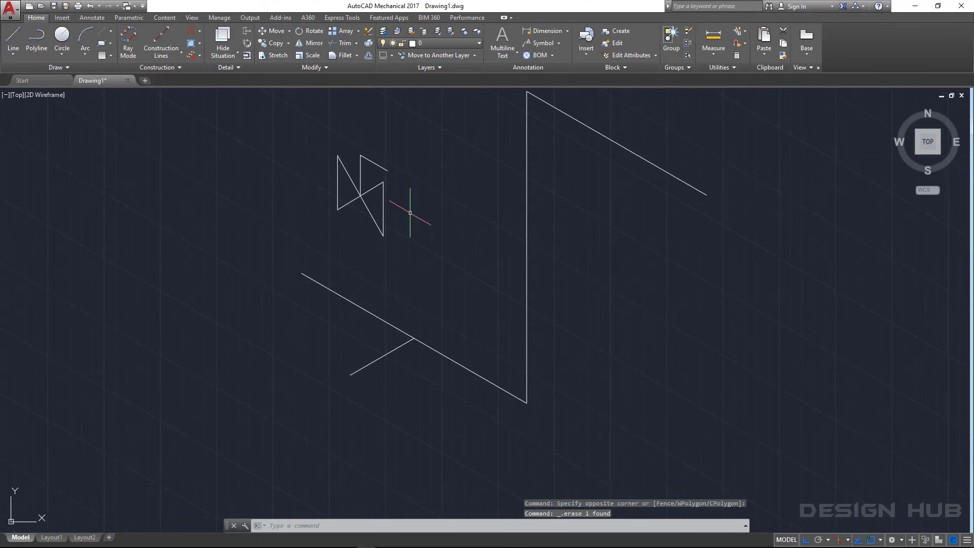
pyautogui.click(288, 119)
# - Define block BALL VALVE-150 CLASS, described 3IN 150 CLASS BALL VALVE, based at the left line's midpoint
pyautogui.click(426, 249)
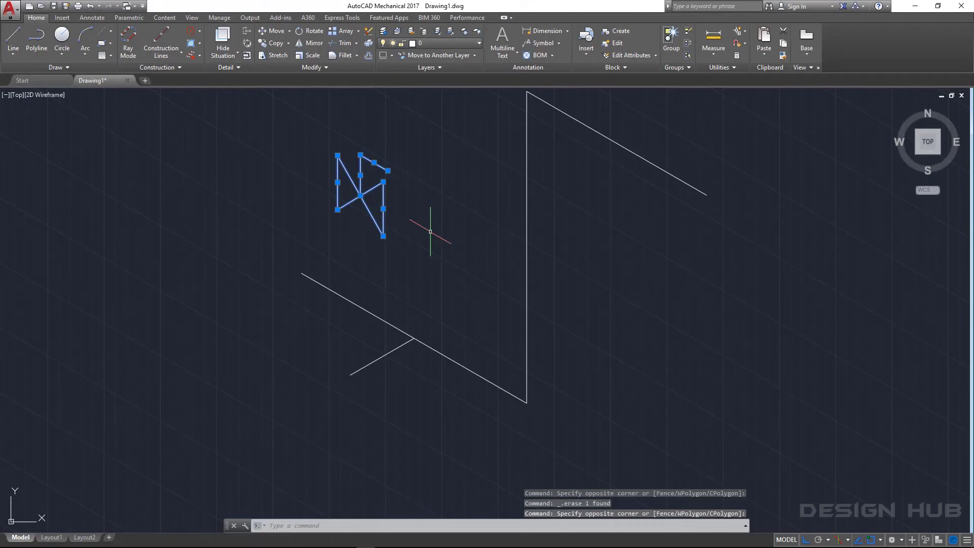
pyautogui.write('B')
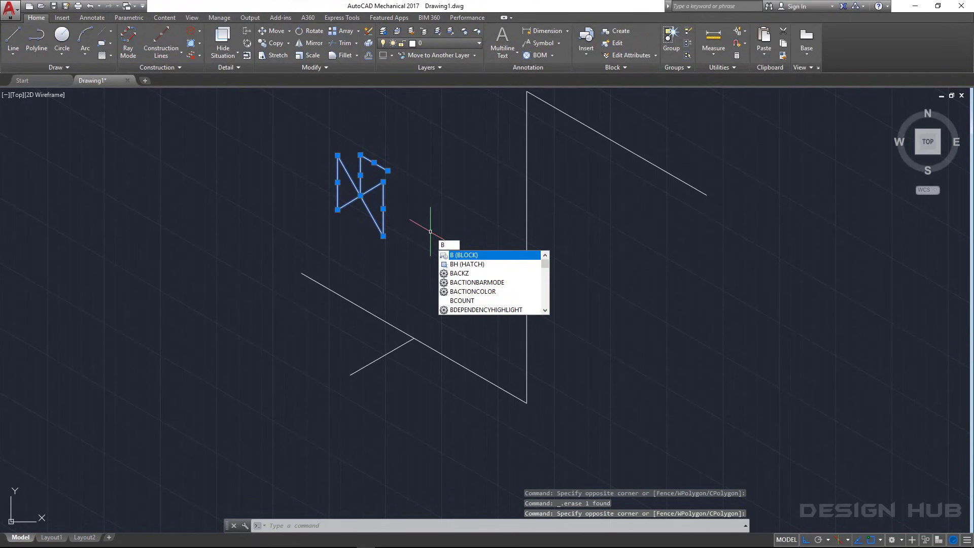
pyautogui.press('Return')
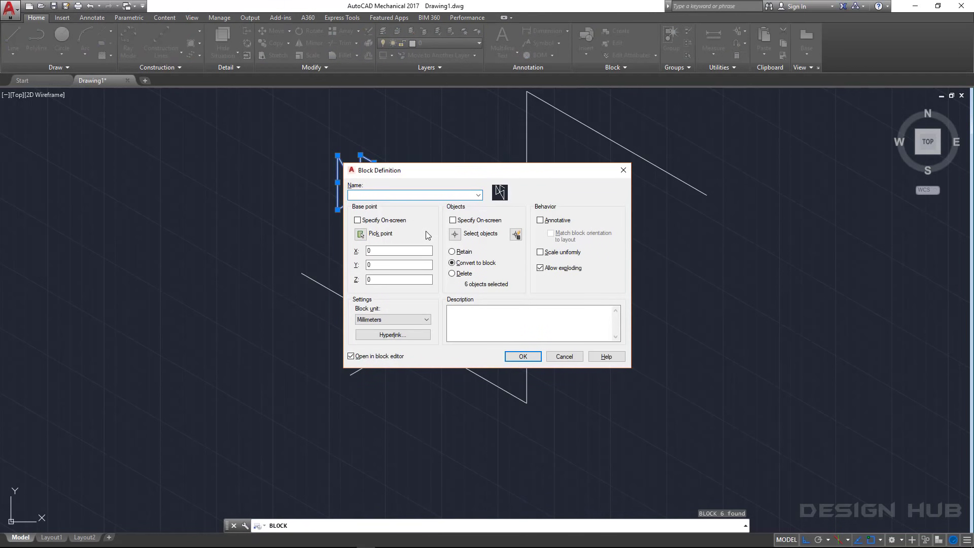
pyautogui.write('BALL')
pyautogui.write(' VAL')
pyautogui.write('VE')
pyautogui.write('-150 CLASS')
pyautogui.click(524, 321)
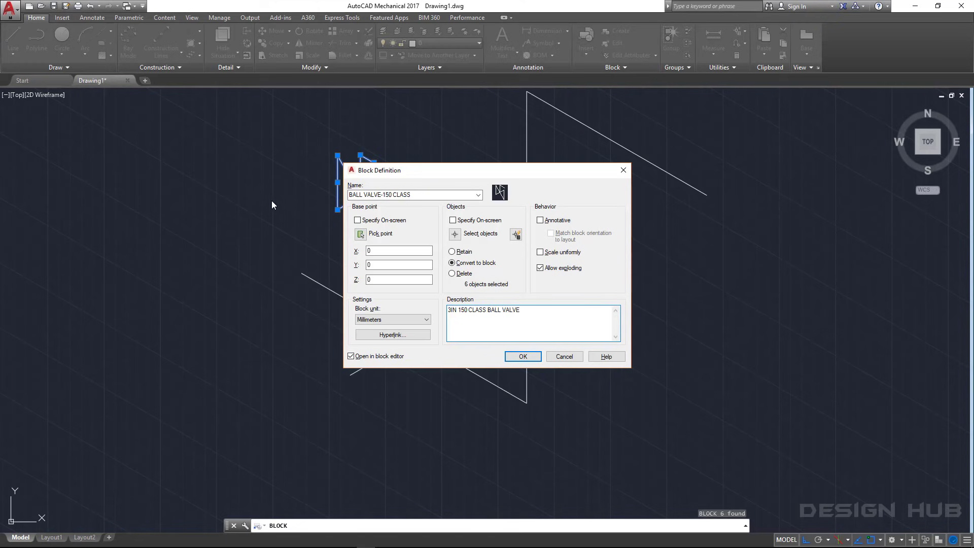
pyautogui.click(361, 234)
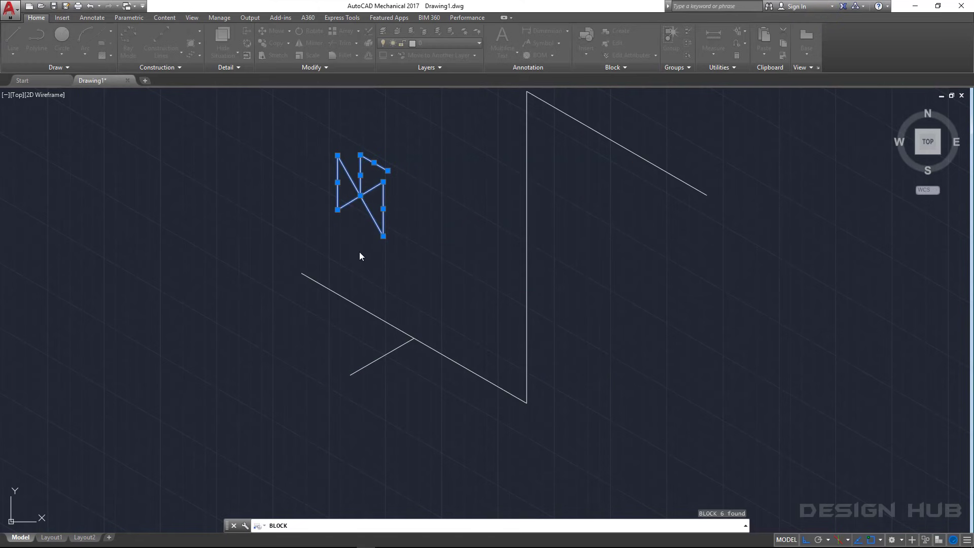
pyautogui.click(337, 182)
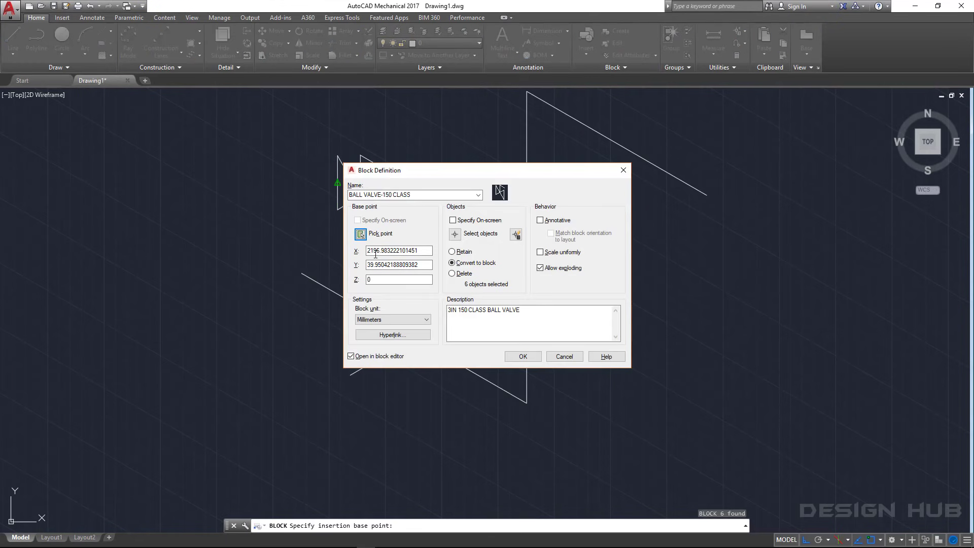
pyautogui.click(521, 356)
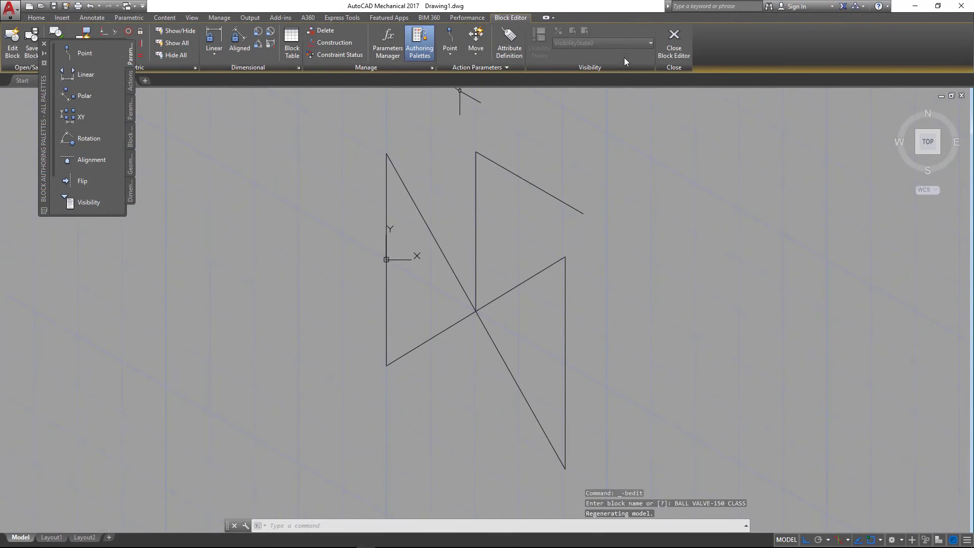
# - Close the Block Editor saving changes, then copy-paste the valve onto the lower pipe
pyautogui.click(673, 53)
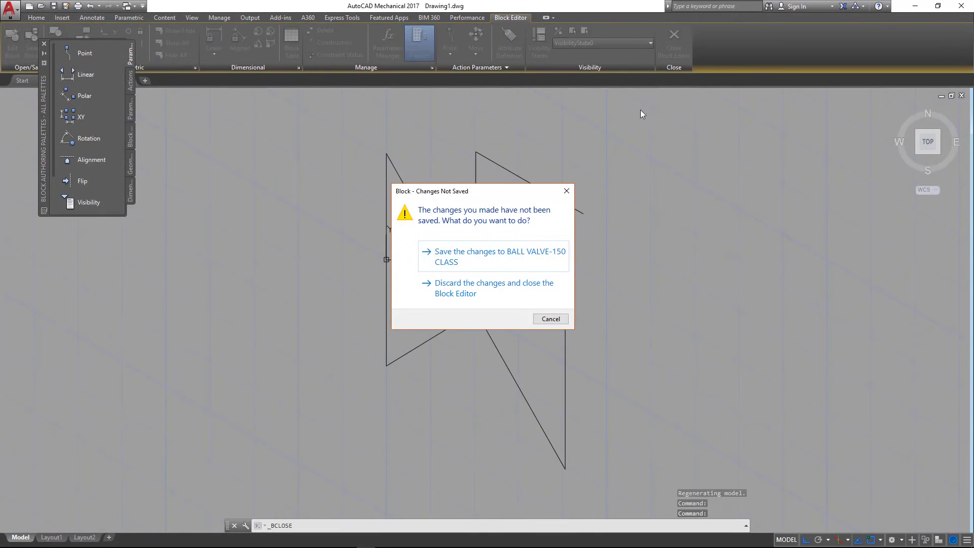
pyautogui.click(462, 261)
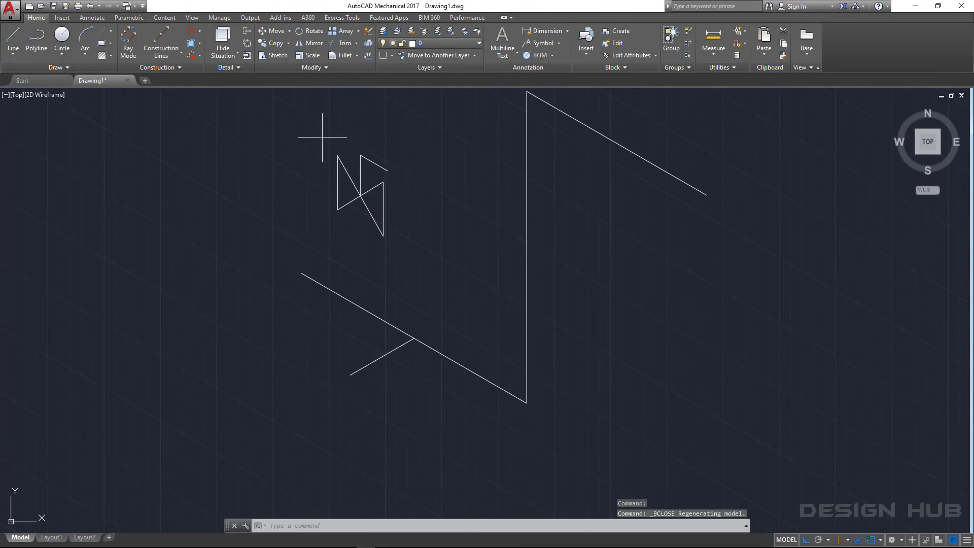
pyautogui.click(322, 137)
pyautogui.click(416, 248)
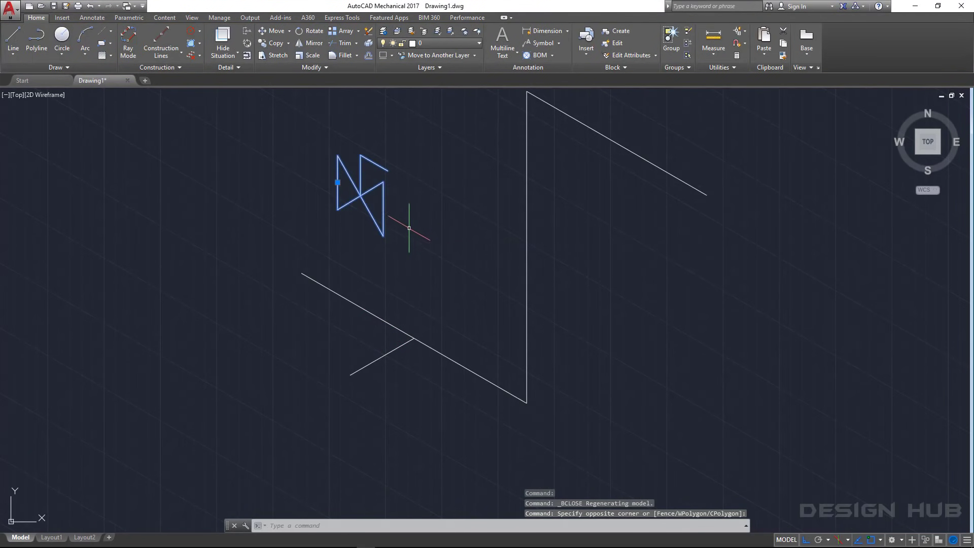
pyautogui.hotkey('ctrl', 'c')
pyautogui.hotkey('ctrl', 'v')
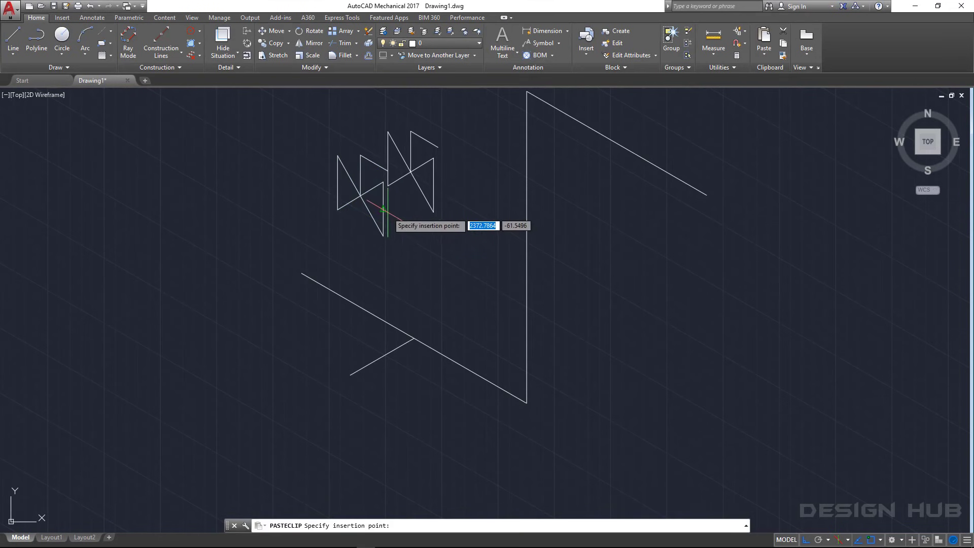
pyautogui.click(439, 408)
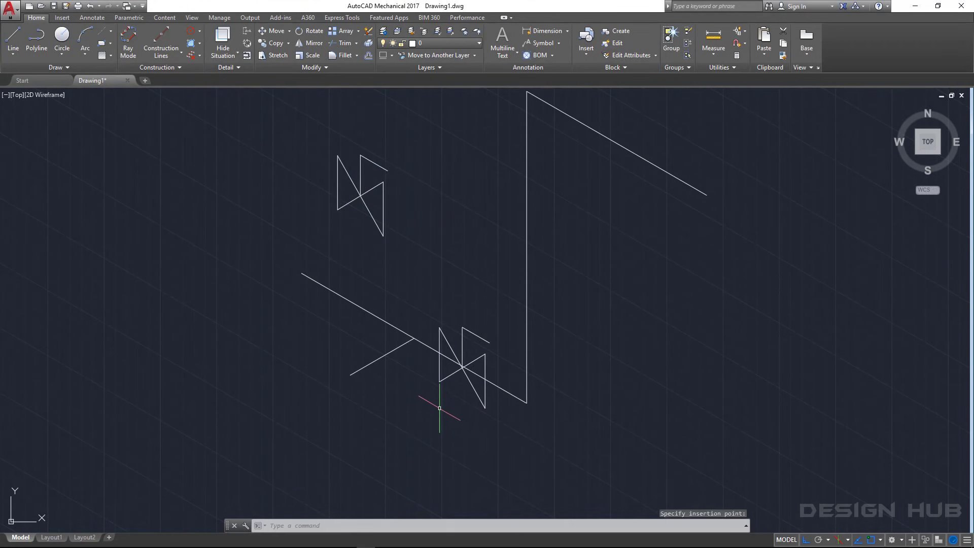
# - Select the pasted valve, cancelling an accidental grip stretch
pyautogui.scroll(2, 437, 360)
pyautogui.click(437, 358)
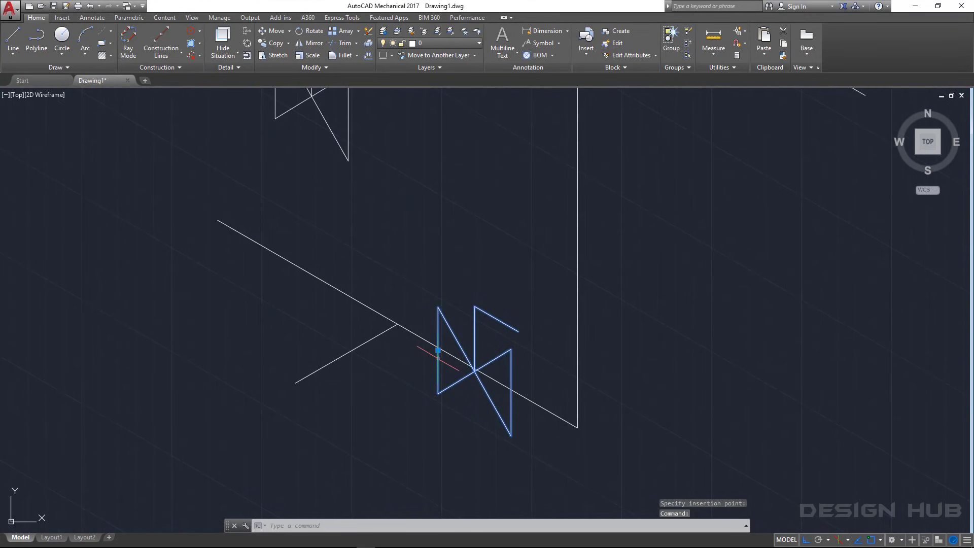
pyautogui.click(438, 350)
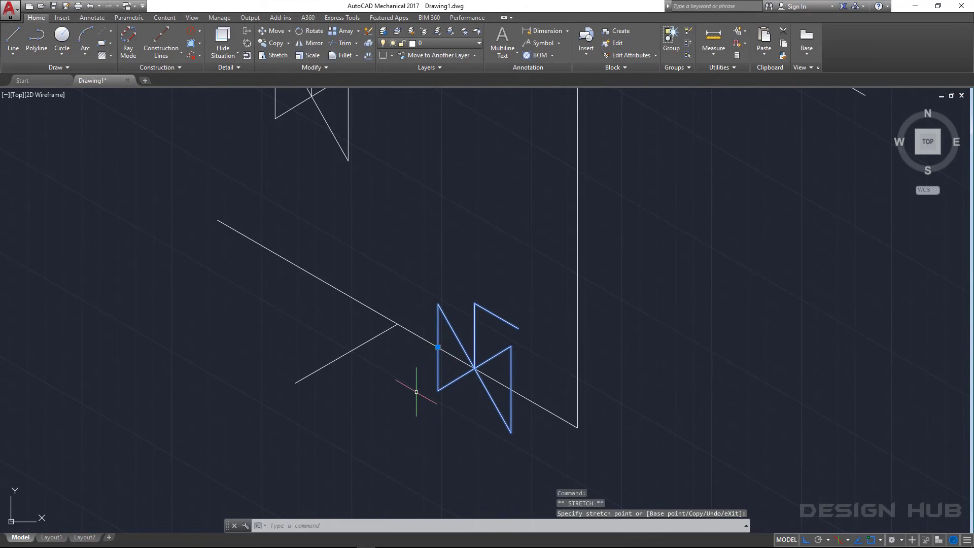
pyautogui.scroll(-3, 414, 391)
pyautogui.press('Escape')
pyautogui.scroll(3, 437, 393)
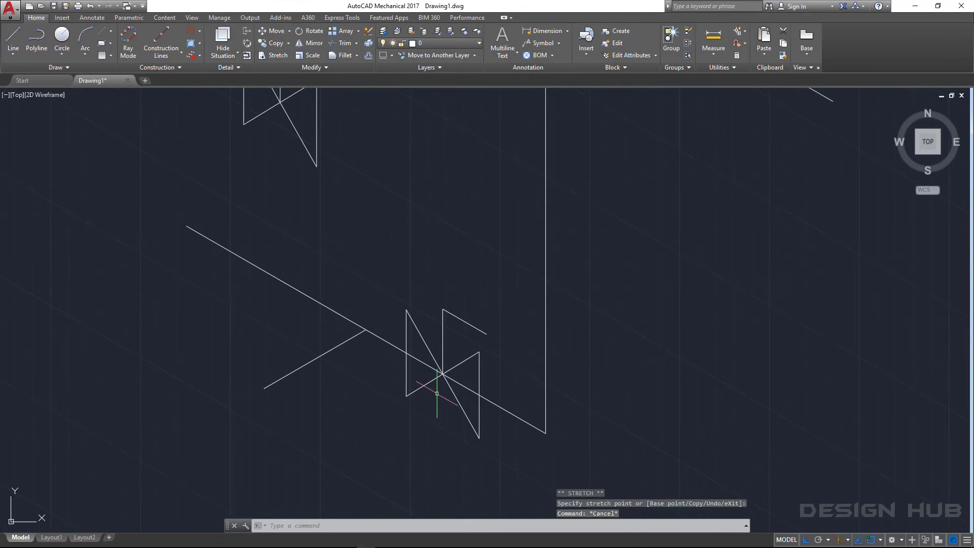
pyautogui.scroll(-4, 362, 227)
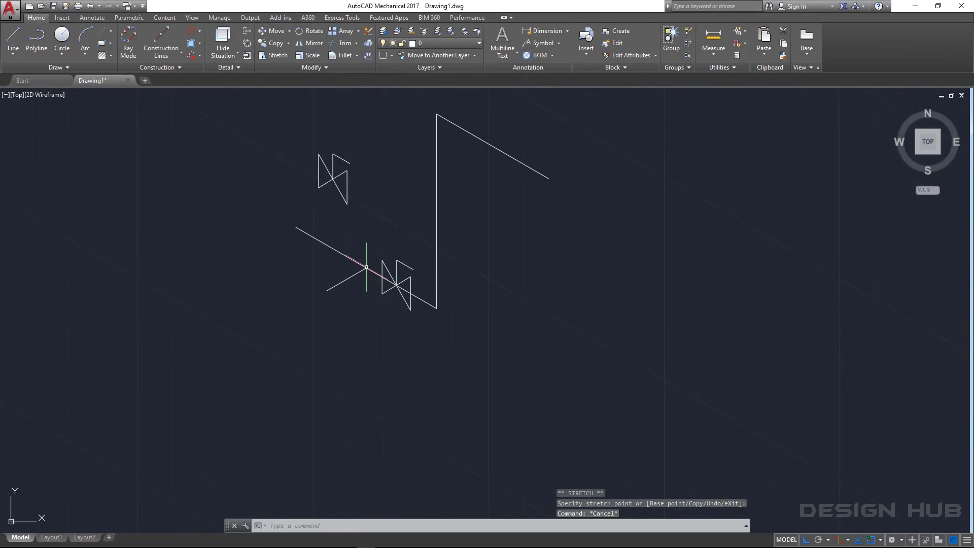
pyautogui.scroll(4, 363, 280)
pyautogui.click(404, 248)
# - Cancel Reference Edit on the pasted valve and back out of attribute editing
pyautogui.doubleClick(405, 247)
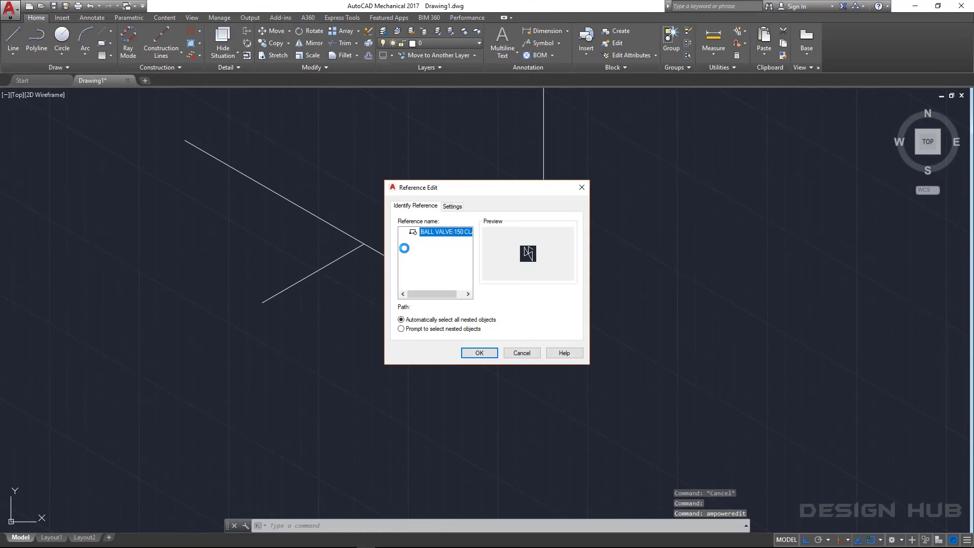
pyautogui.click(526, 351)
pyautogui.write('ED')
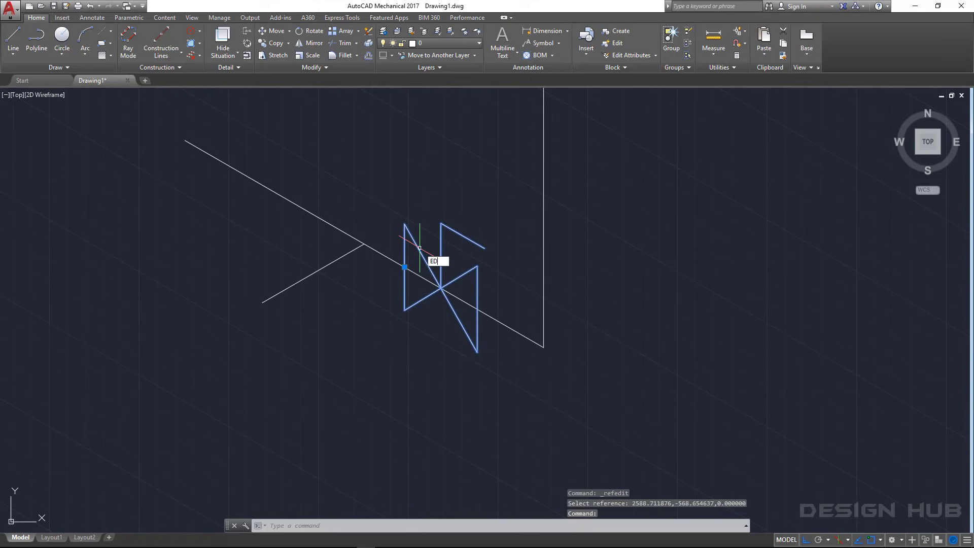
pyautogui.press('Return')
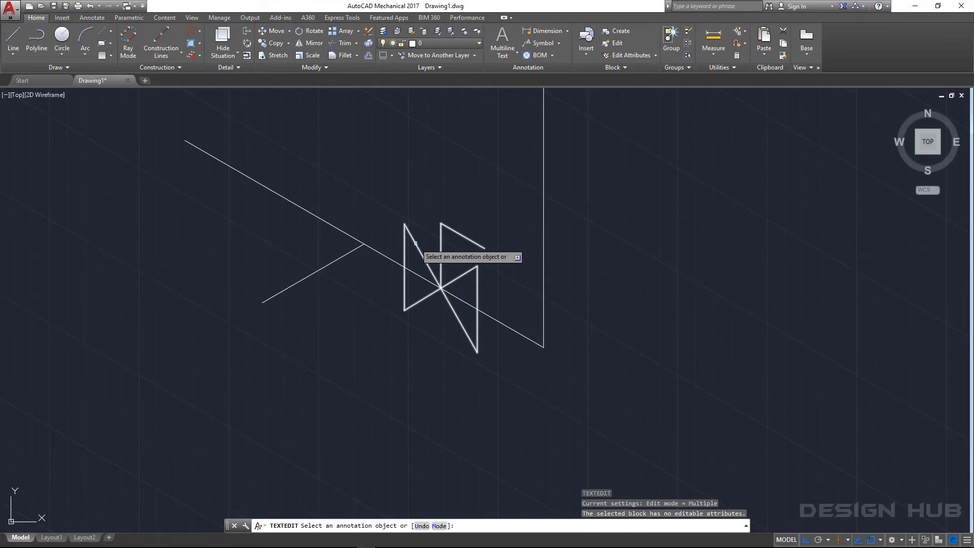
pyautogui.click(416, 243)
pyautogui.press('Return')
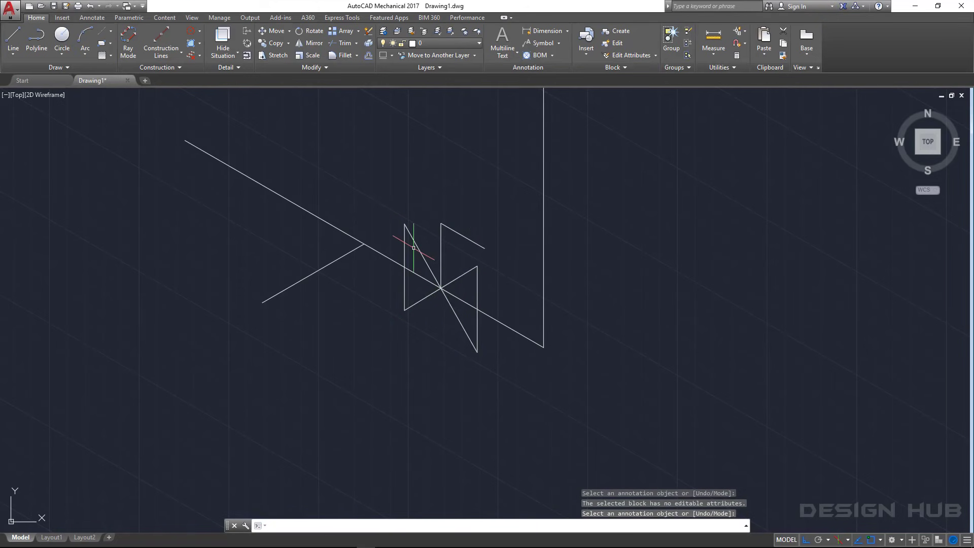
pyautogui.press('Return')
# - Open the pasted valve in the Block Editor via its right-click menu
pyautogui.click(405, 239)
pyautogui.rightClick(418, 238)
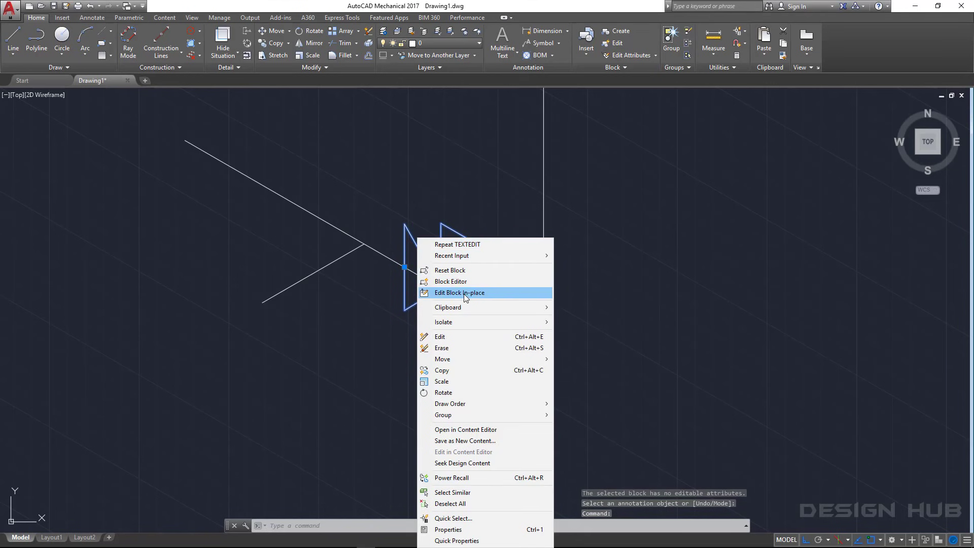
pyautogui.click(450, 281)
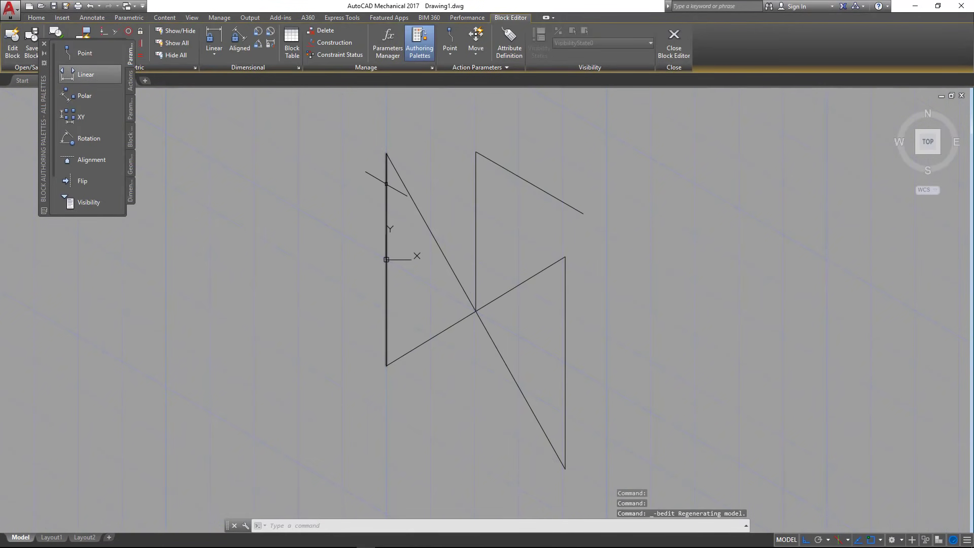
# - Try offsetting the valve's left vertical line, then cancel the offset
pyautogui.click(387, 208)
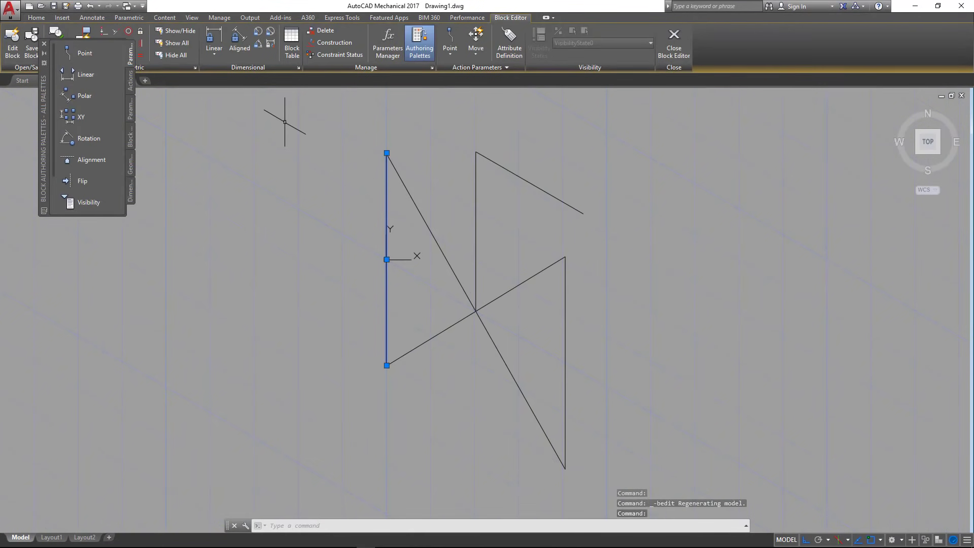
pyautogui.write('o')
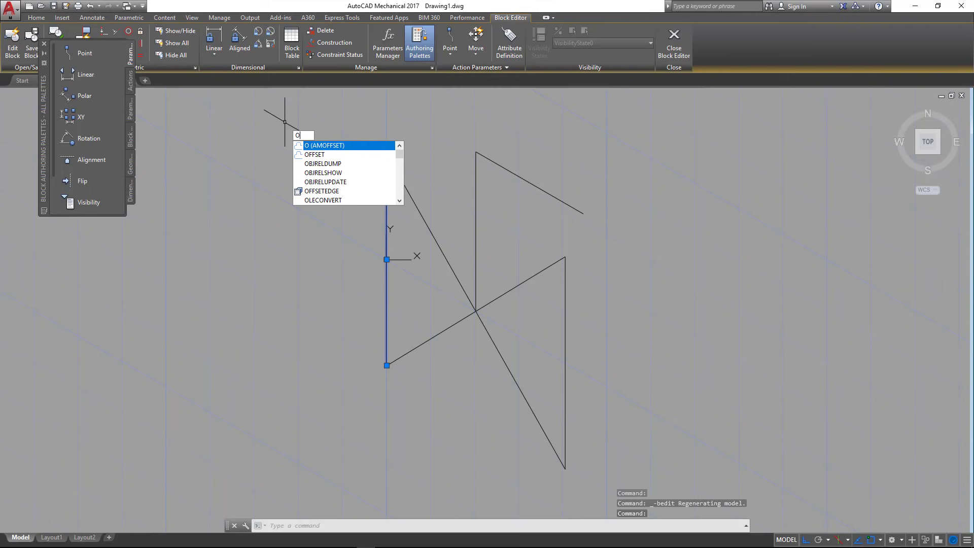
pyautogui.press('Down')
pyautogui.press('Return')
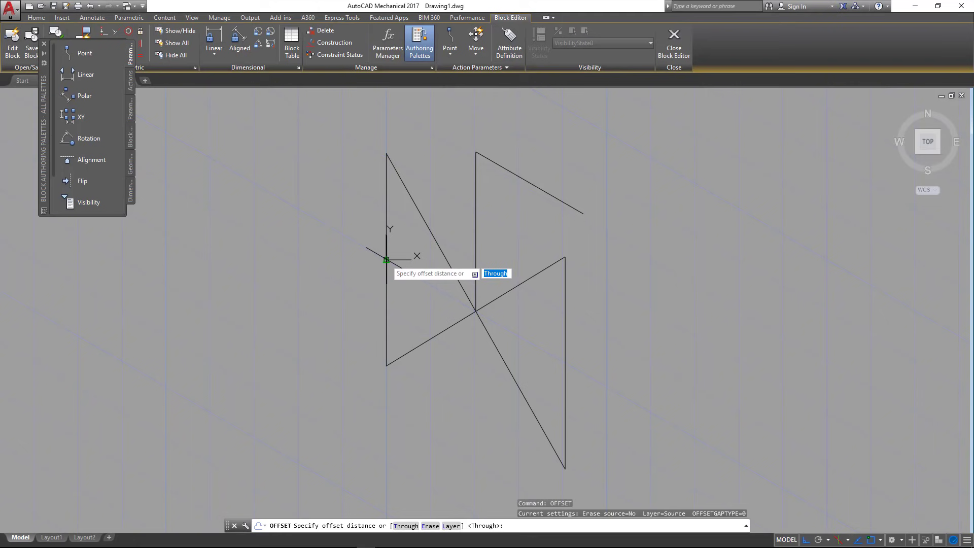
pyautogui.click(386, 259)
pyautogui.click(375, 238)
pyautogui.click(386, 238)
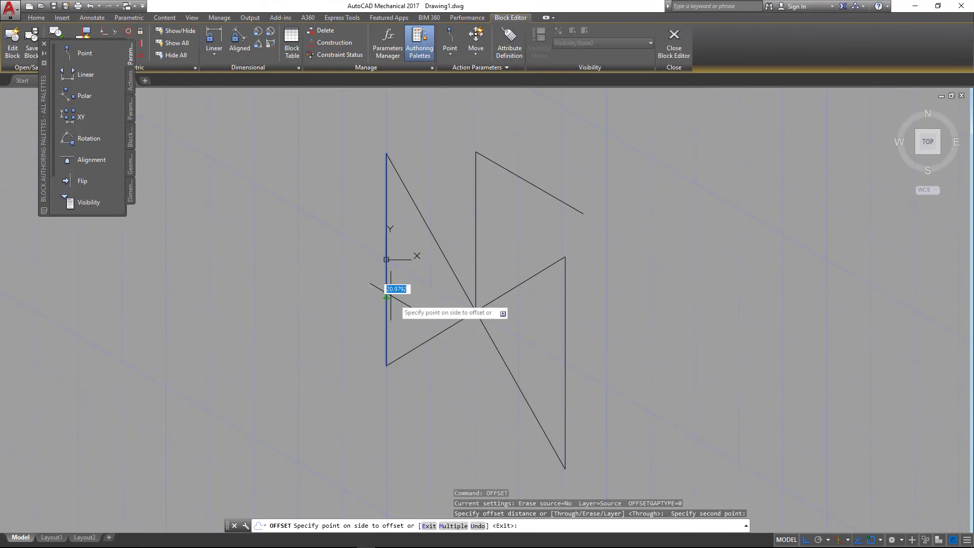
pyautogui.press('Escape')
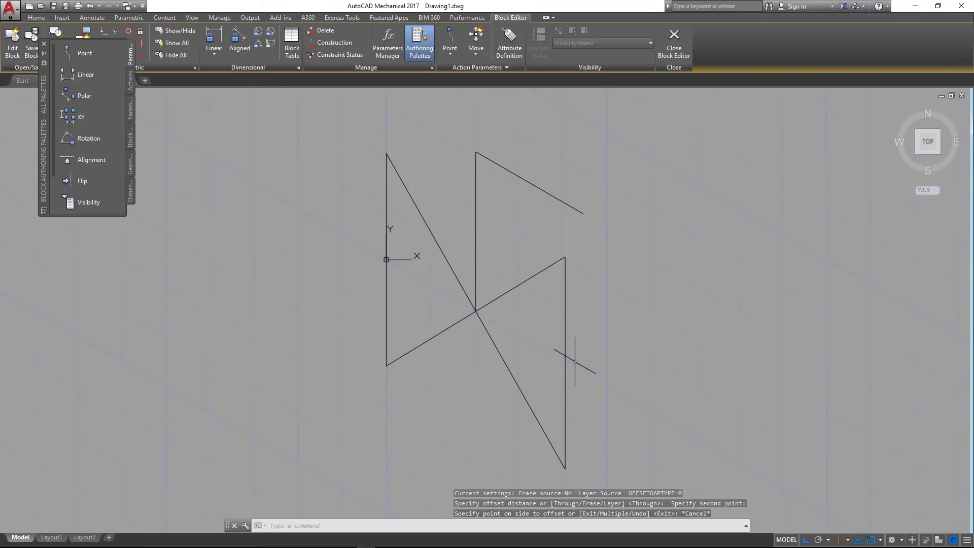
# - Offset the left vertical line 50 units, then delete the extra parallel line
pyautogui.click(401, 287)
pyautogui.click(370, 309)
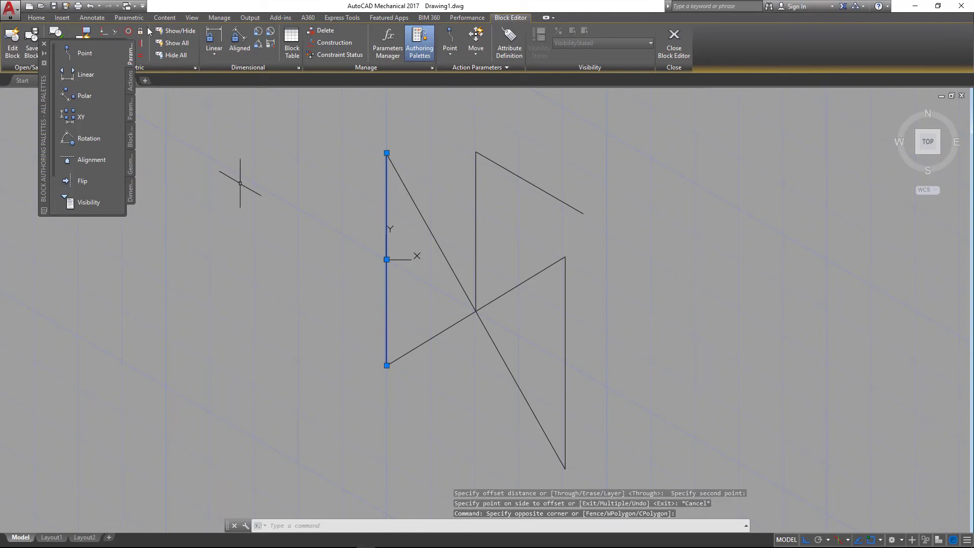
pyautogui.click(40, 19)
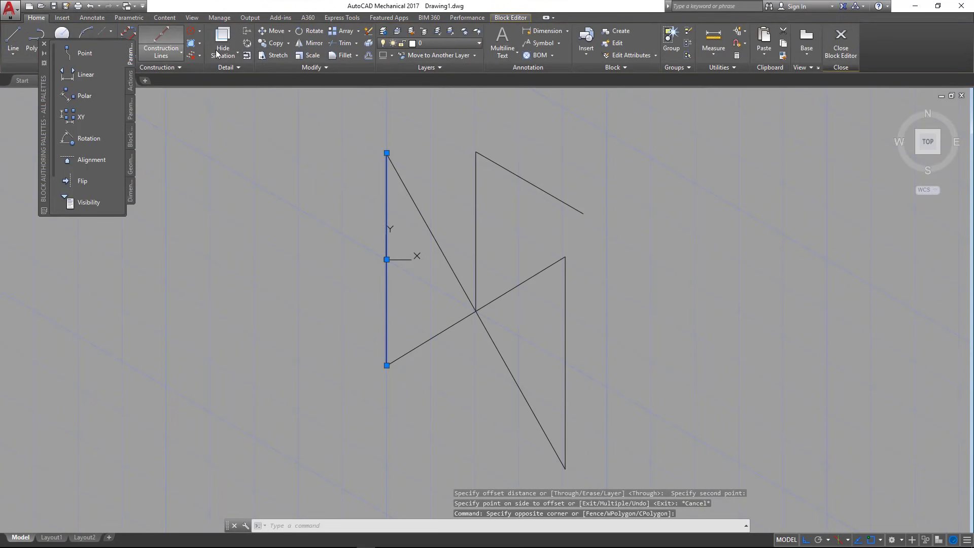
pyautogui.click(368, 56)
pyautogui.write('50')
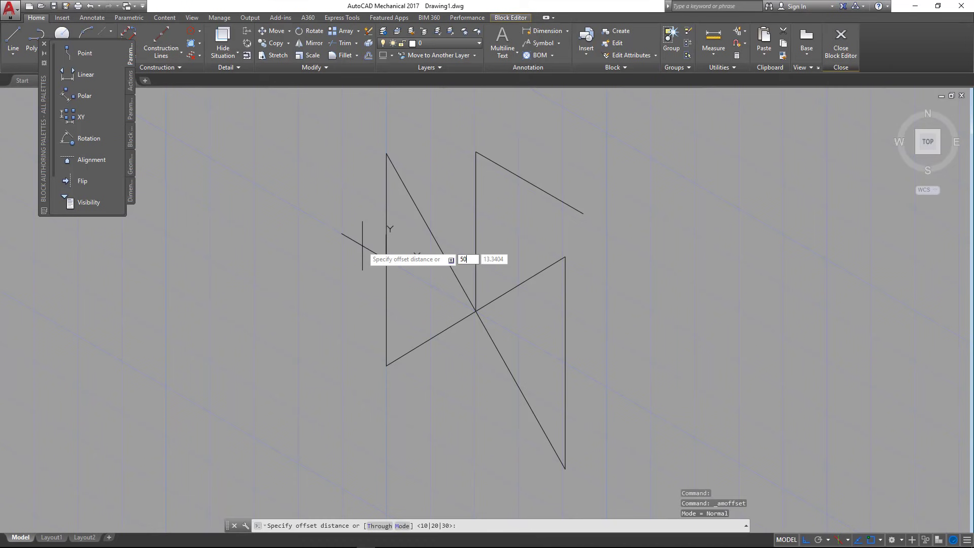
pyautogui.press('Return')
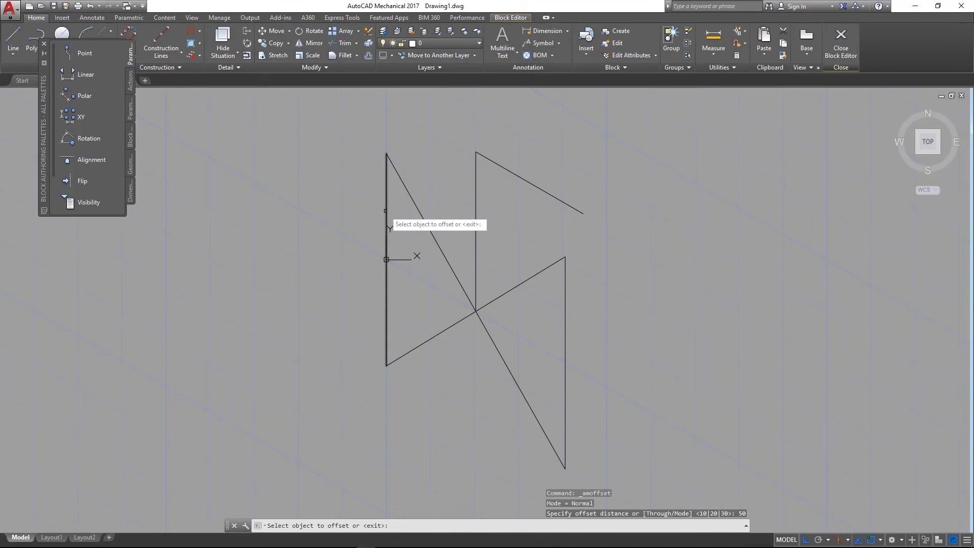
pyautogui.click(386, 211)
pyautogui.scroll(-4, 524, 339)
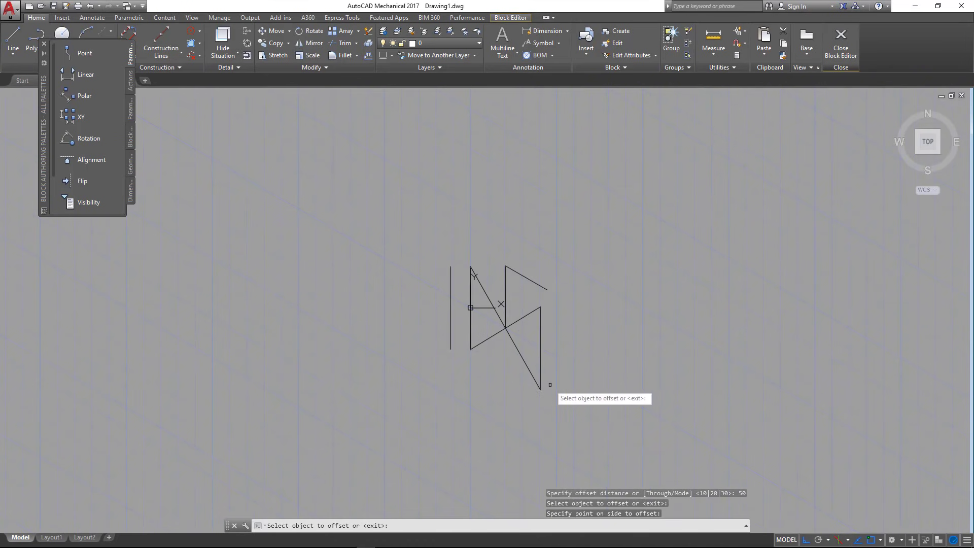
pyautogui.scroll(4, 450, 322)
pyautogui.press('Escape')
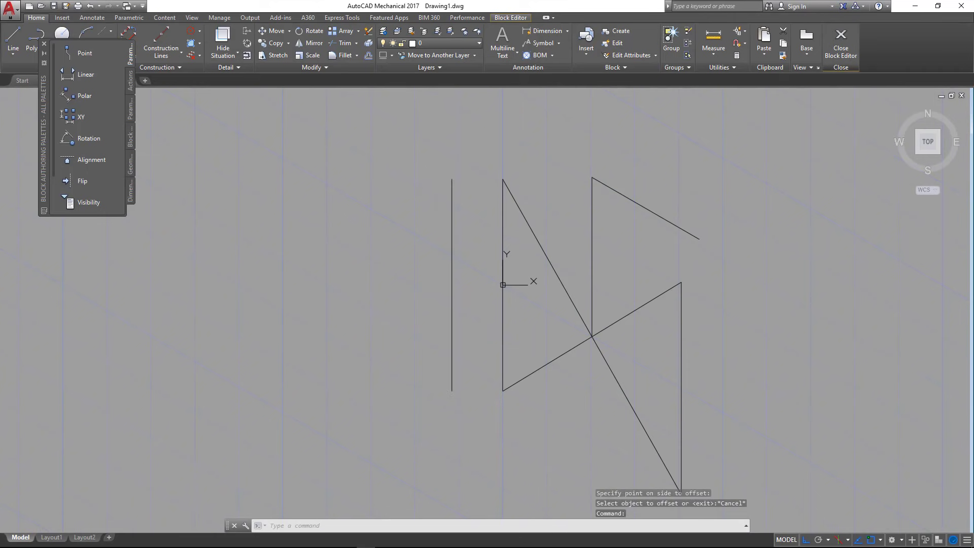
pyautogui.click(452, 319)
pyautogui.press('Delete')
# - Draw a short line out from the valve's centre
pyautogui.click(13, 36)
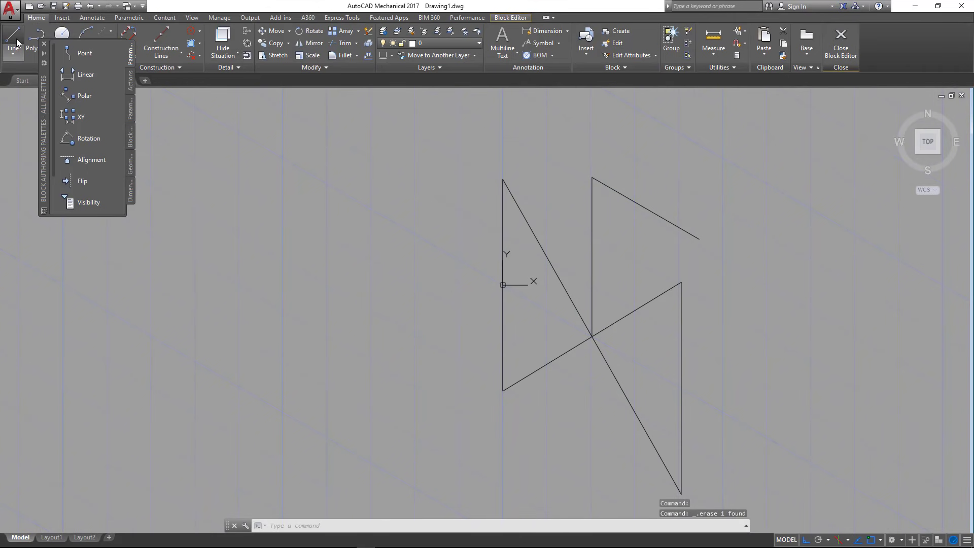
pyautogui.click(592, 337)
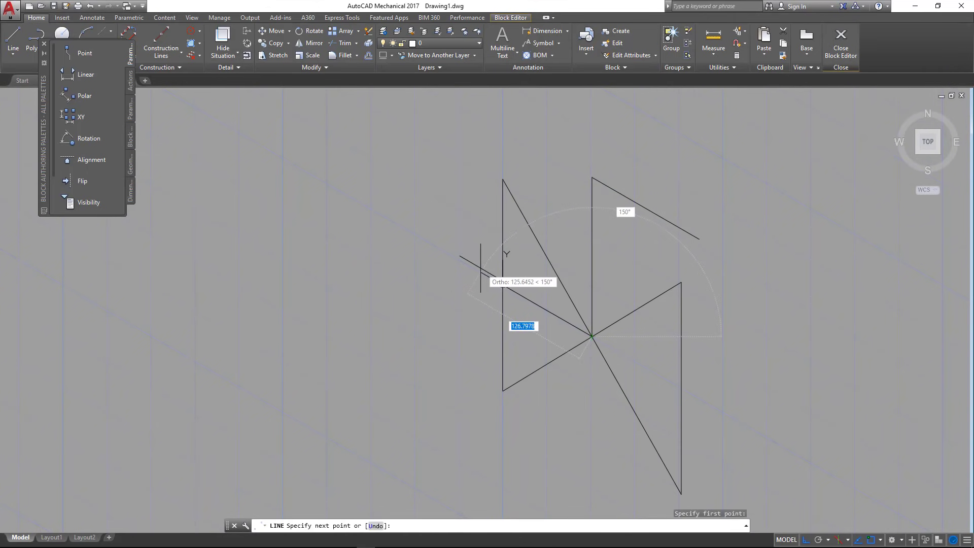
pyautogui.click(503, 220)
pyautogui.press('Escape')
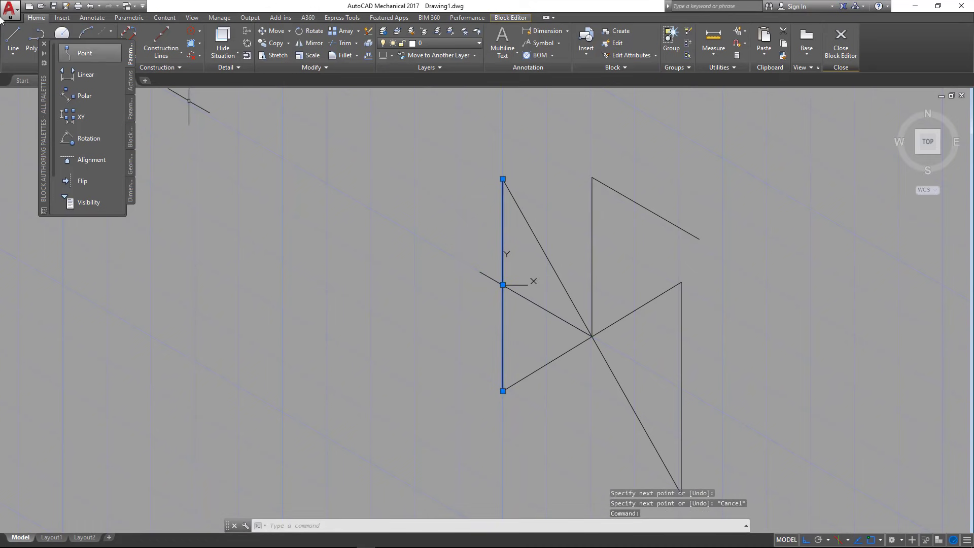
# - Copy the left vertical end line to the valve's right side and delete the stray diagonal
pyautogui.click(275, 43)
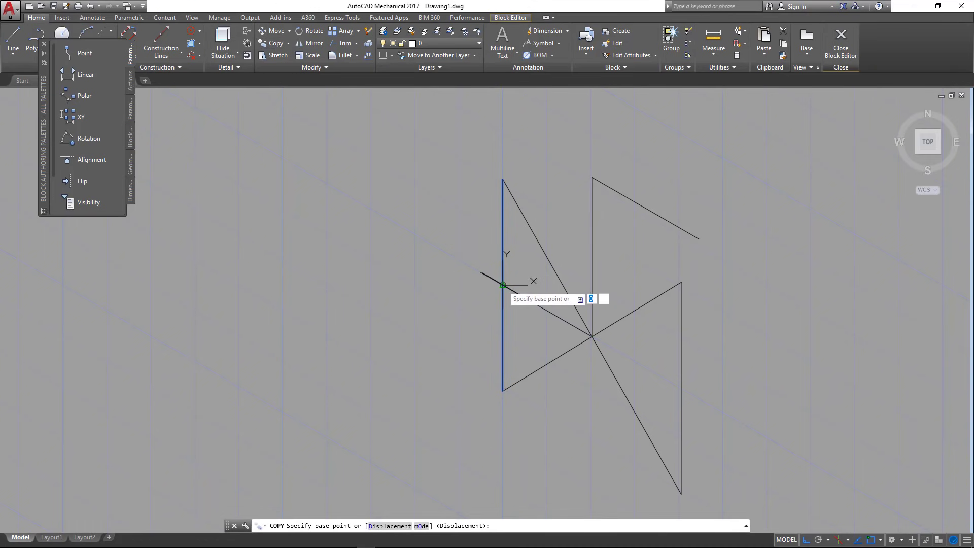
pyautogui.click(503, 285)
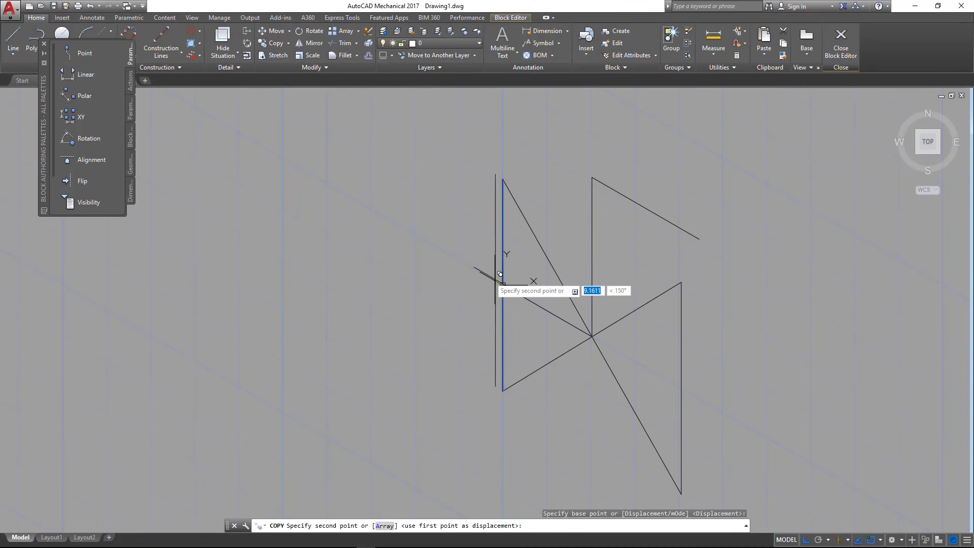
pyautogui.click(703, 343)
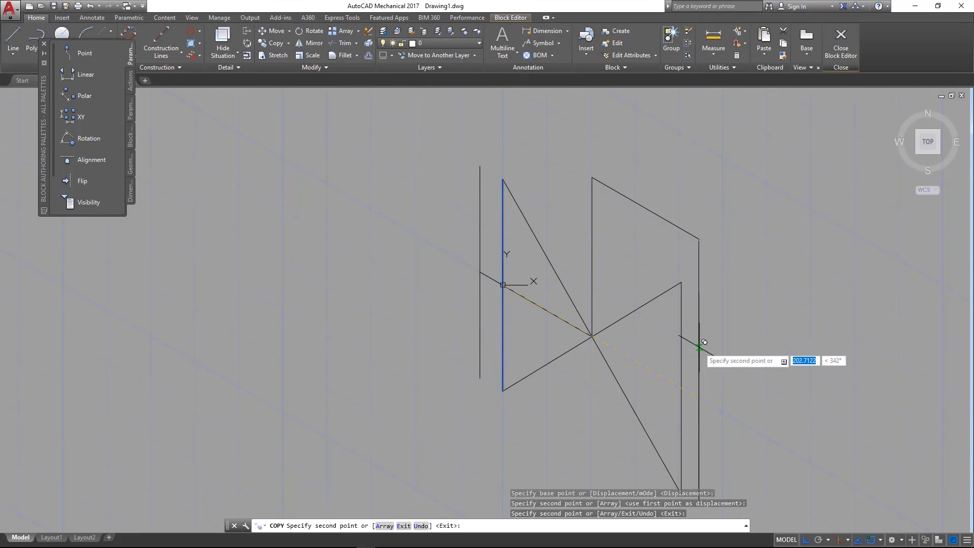
pyautogui.press('Escape')
pyautogui.click(523, 295)
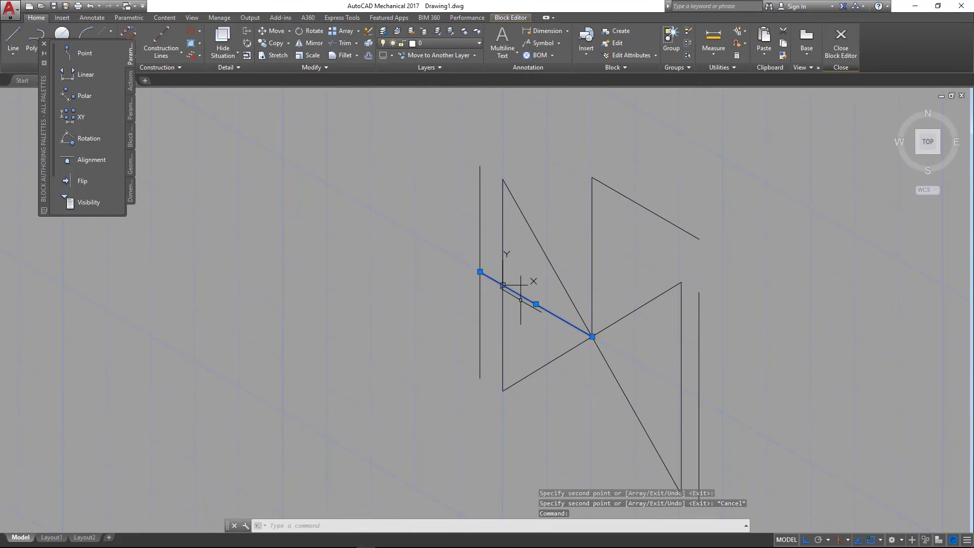
pyautogui.press('Delete')
# - Close the Block Editor, saving changes to BALL VALVE-150 CLASS
pyautogui.click(840, 43)
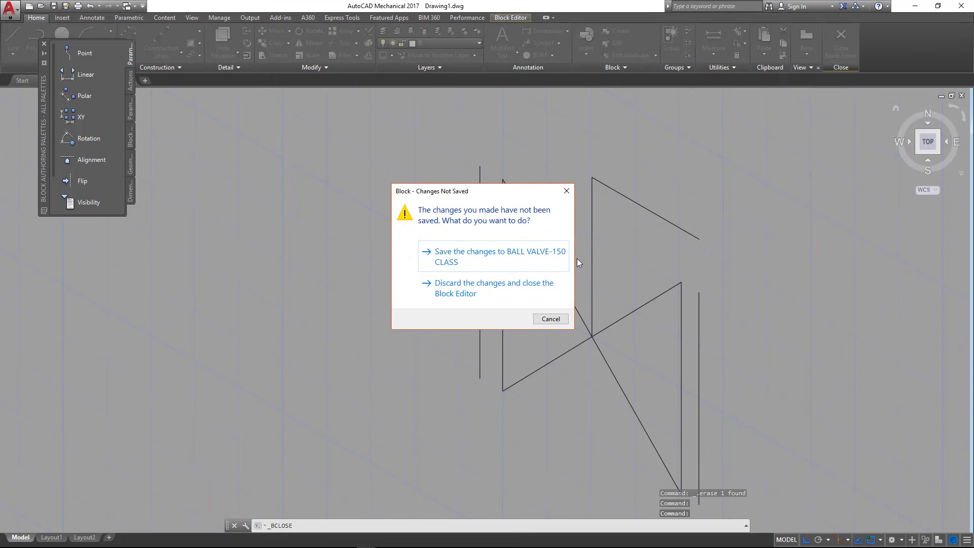
pyautogui.click(495, 254)
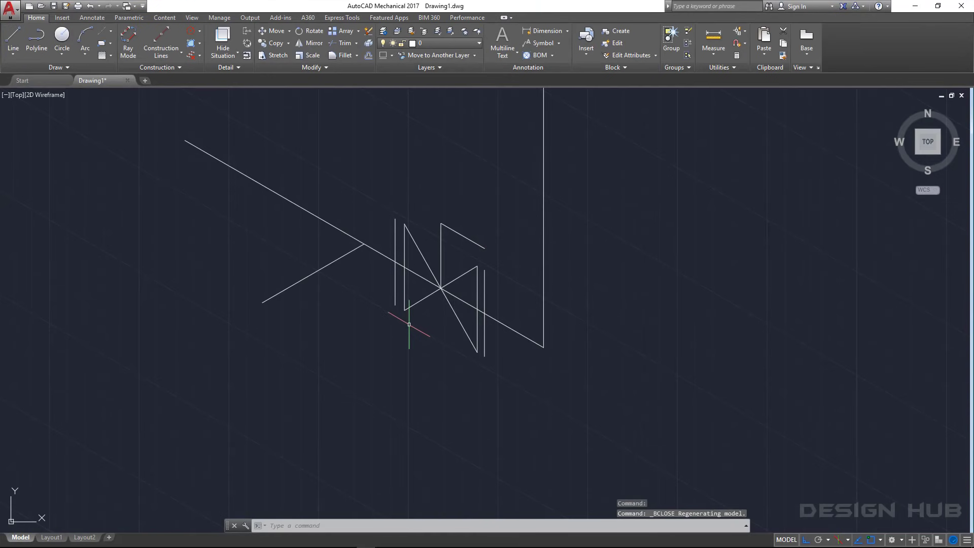
pyautogui.write('TR')
pyautogui.press('Return')
pyautogui.scroll(4, 417, 276)
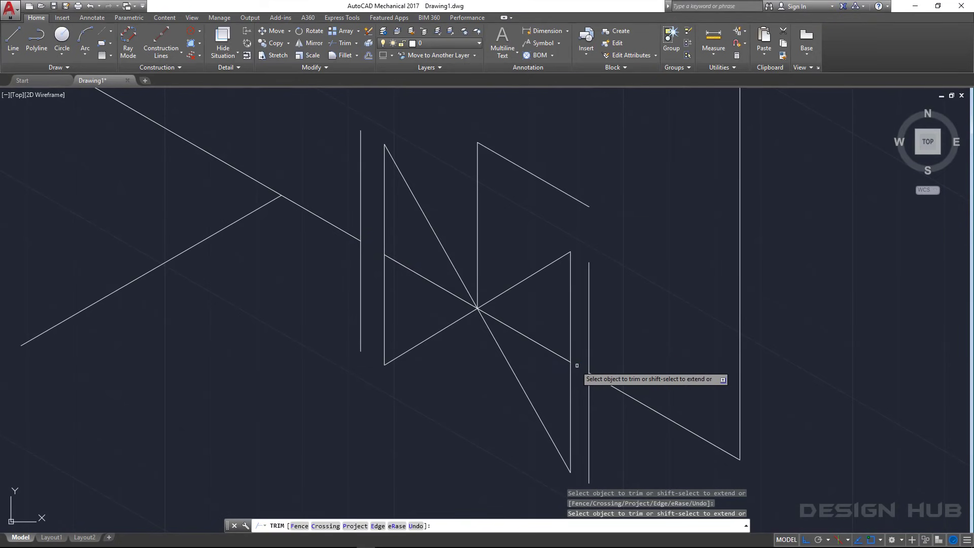
# - Delete the pipe segment running through the valve and pan to frame it
pyautogui.click(545, 318)
pyautogui.click(537, 345)
pyautogui.press('Delete')
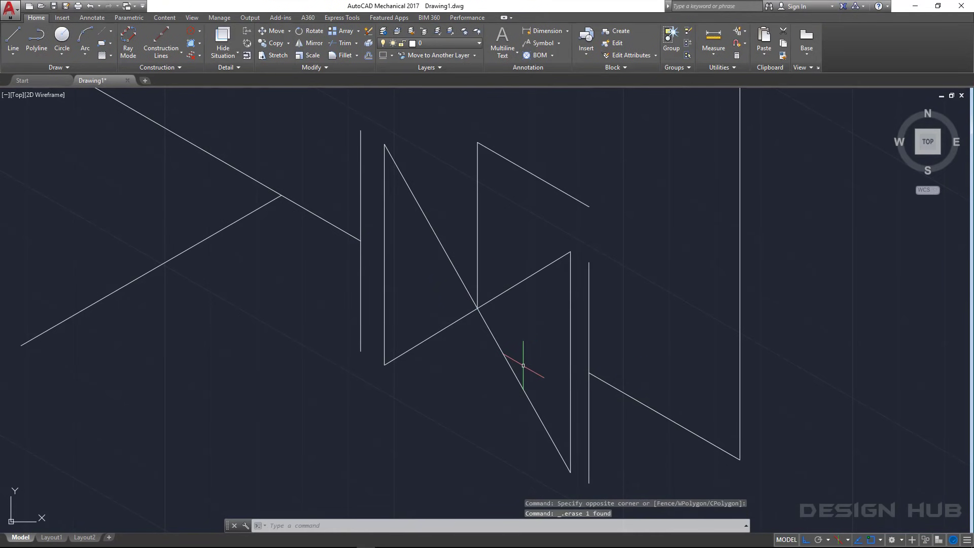
pyautogui.scroll(-5, 527, 355)
pyautogui.moveTo(563, 406)
pyautogui.mouseDown(button='middle')
pyautogui.moveTo(558, 363)
pyautogui.moveTo(528, 386)
pyautogui.mouseUp(button='middle')
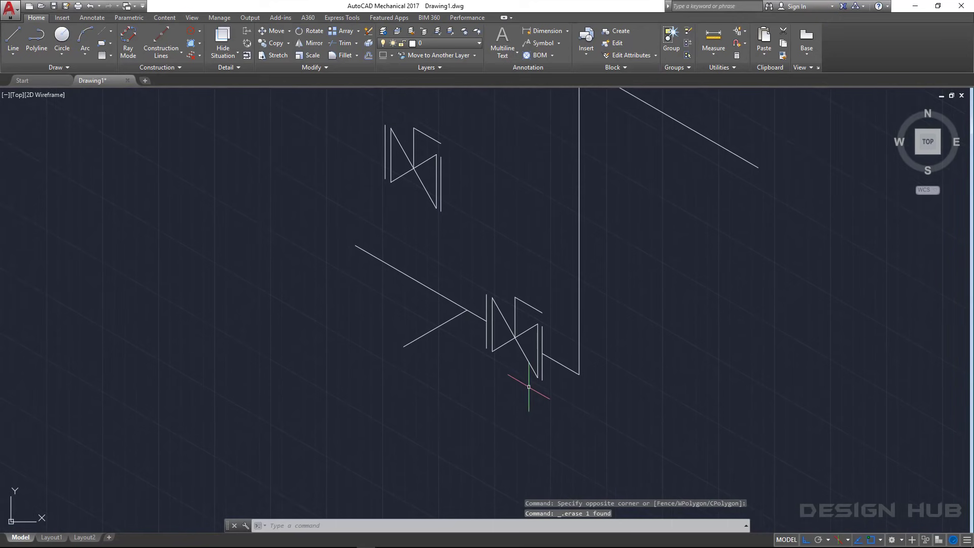
pyautogui.scroll(4, 496, 325)
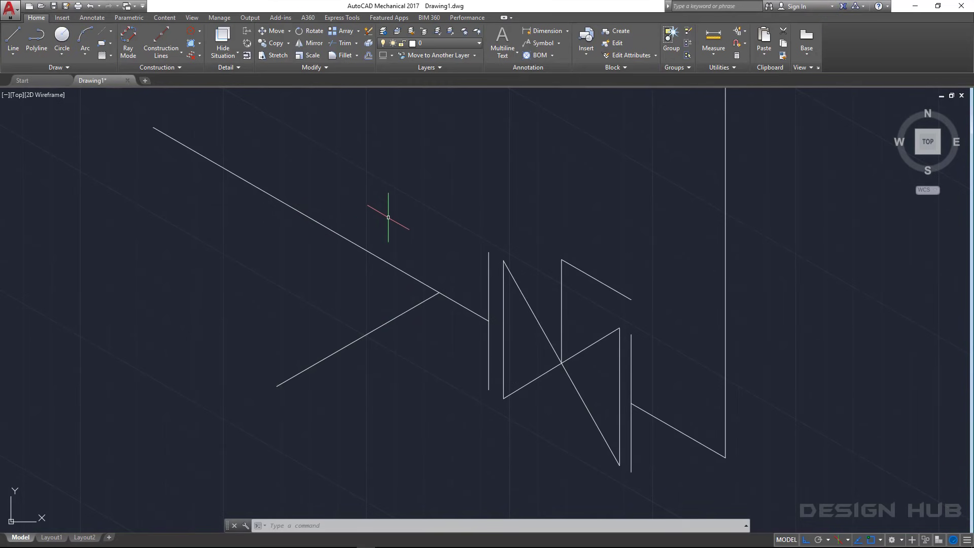
pyautogui.moveTo(399, 207); pyautogui.dragTo(387, 221, button='middle')
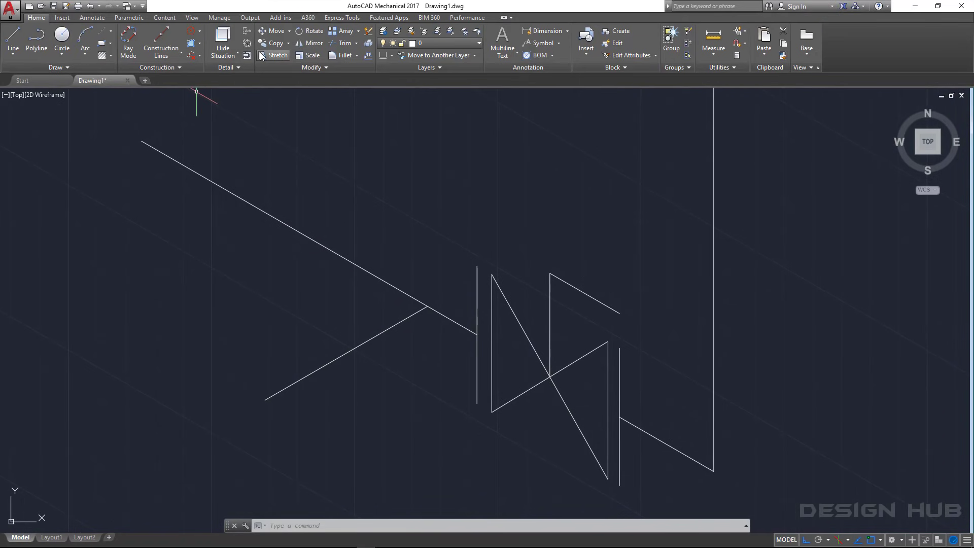
# - Draw a small circle centred at the pipe junction and reposition it
pyautogui.click(62, 38)
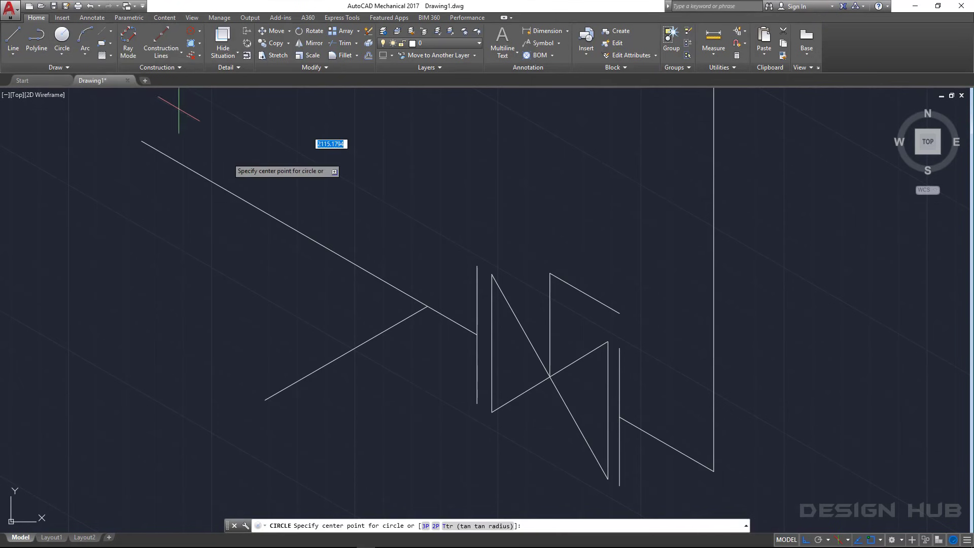
pyautogui.scroll(5, 456, 300)
pyautogui.click(473, 287)
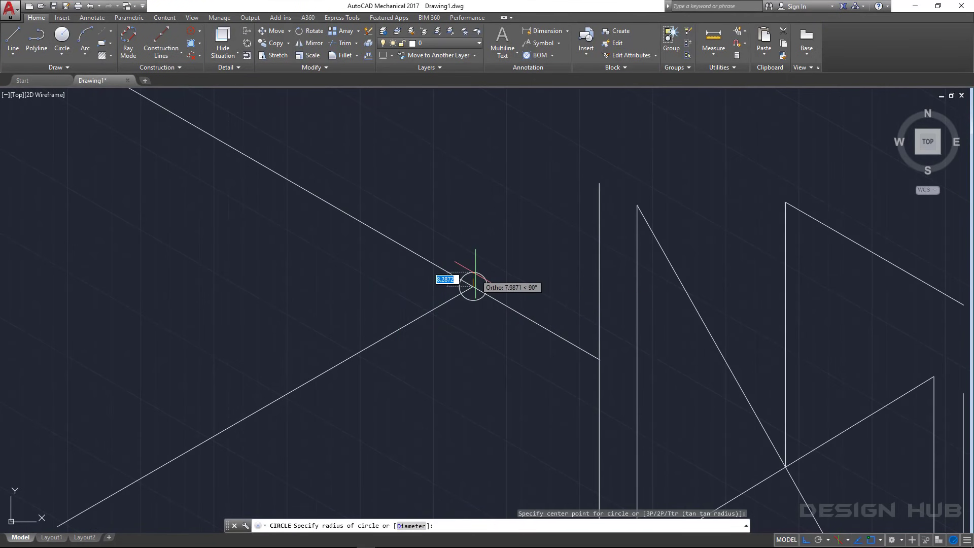
pyautogui.click(474, 273)
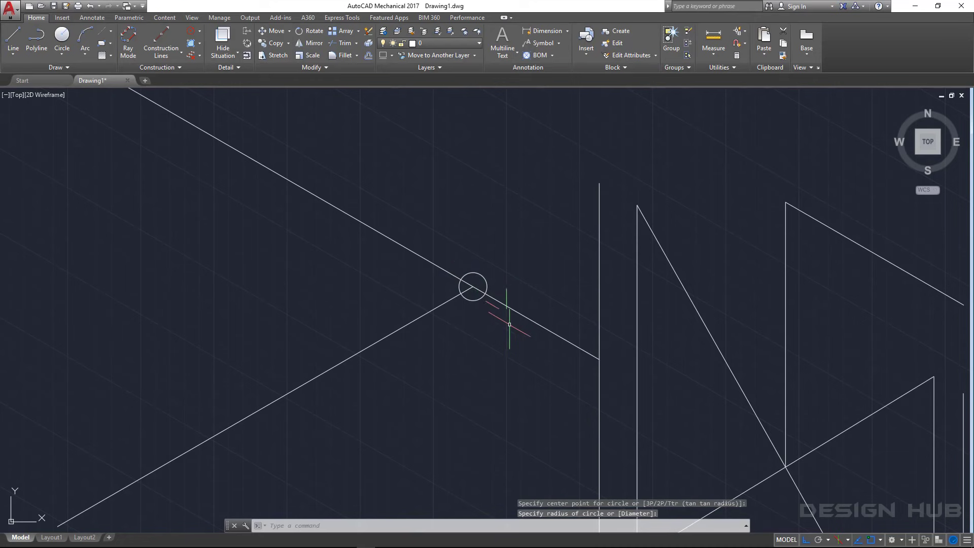
pyautogui.click(480, 300)
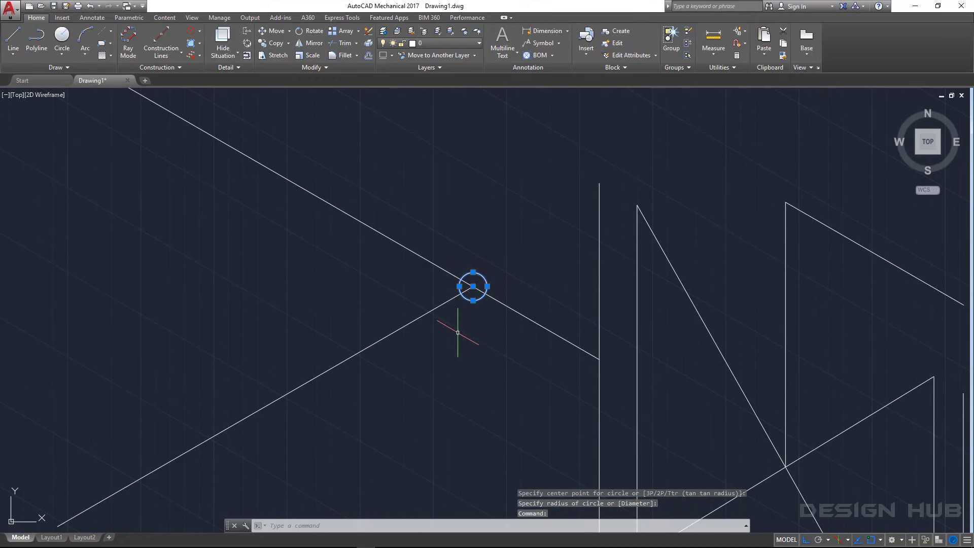
pyautogui.click(473, 286)
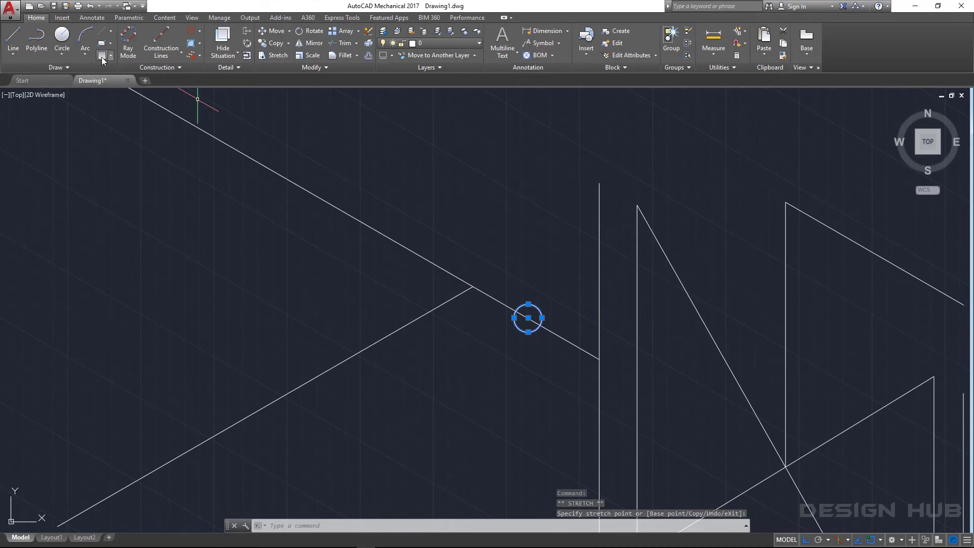
# - Trim away the pipe line inside the circle
pyautogui.click(102, 56)
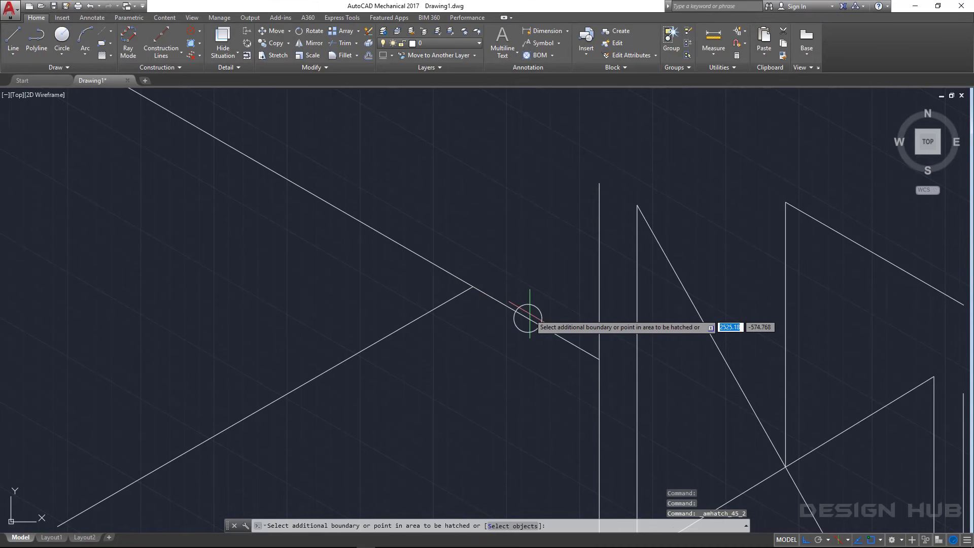
pyautogui.press('Escape')
pyautogui.write('TR')
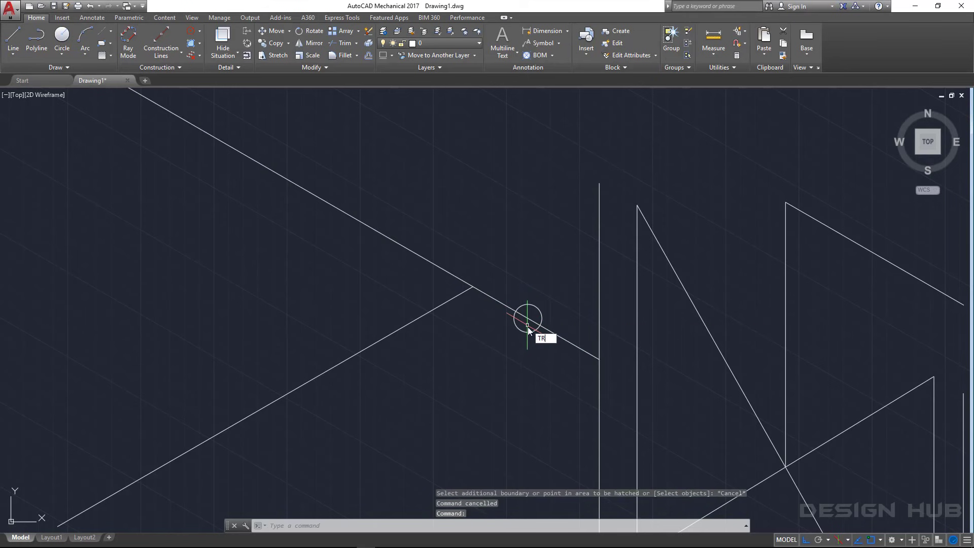
pyautogui.press('Return')
pyautogui.click(528, 325)
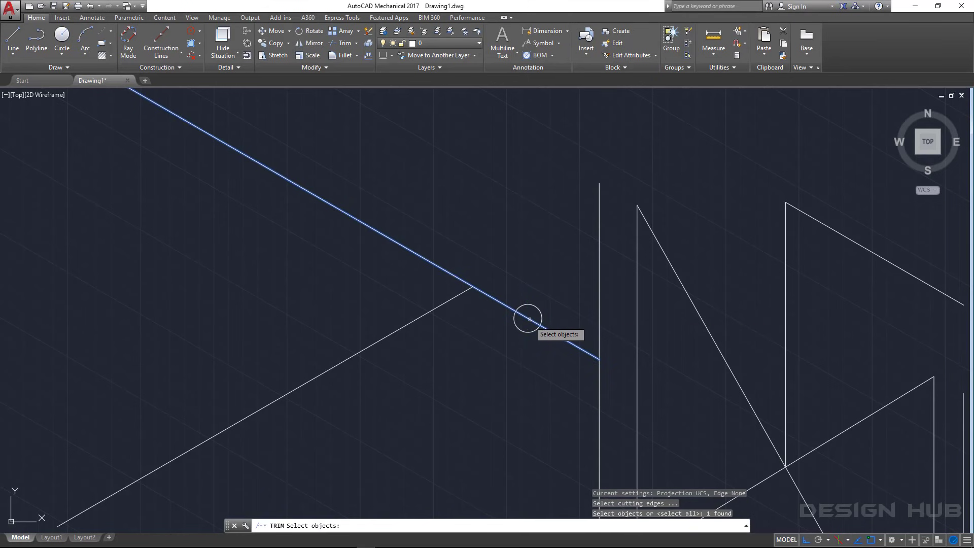
pyautogui.press('Escape')
pyautogui.write('R')
pyautogui.press('Return')
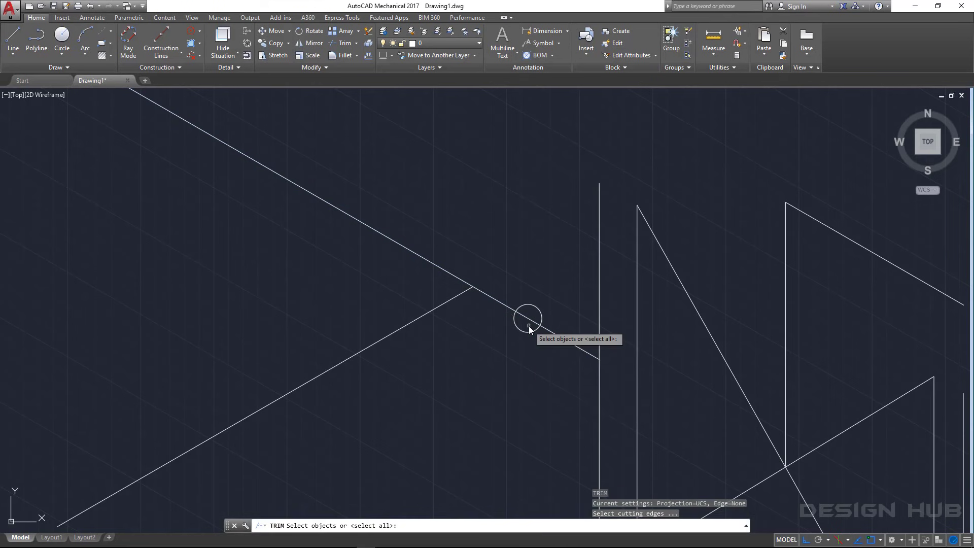
pyautogui.press('Return')
pyautogui.click(528, 318)
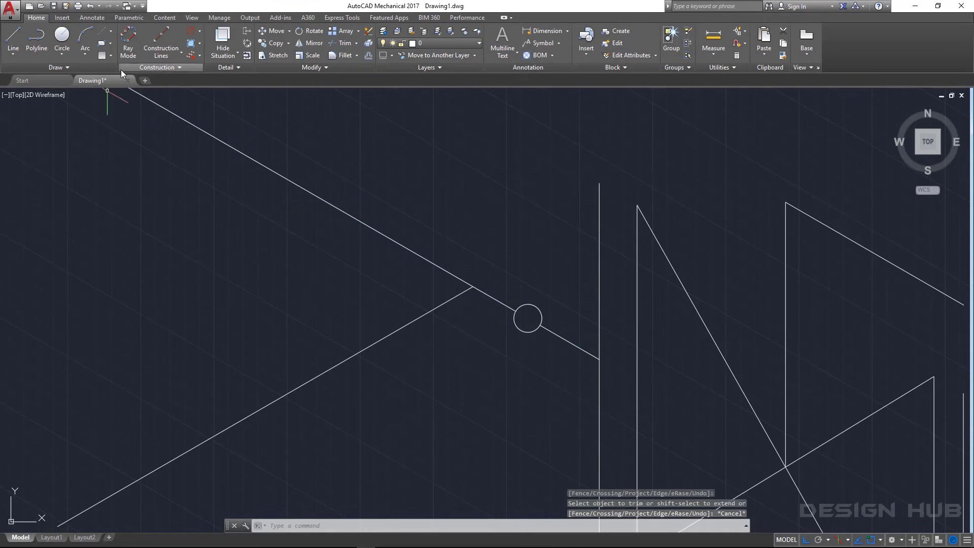
# - Fill the circle with a SOLID hatch coloured Cyan
pyautogui.click(101, 55)
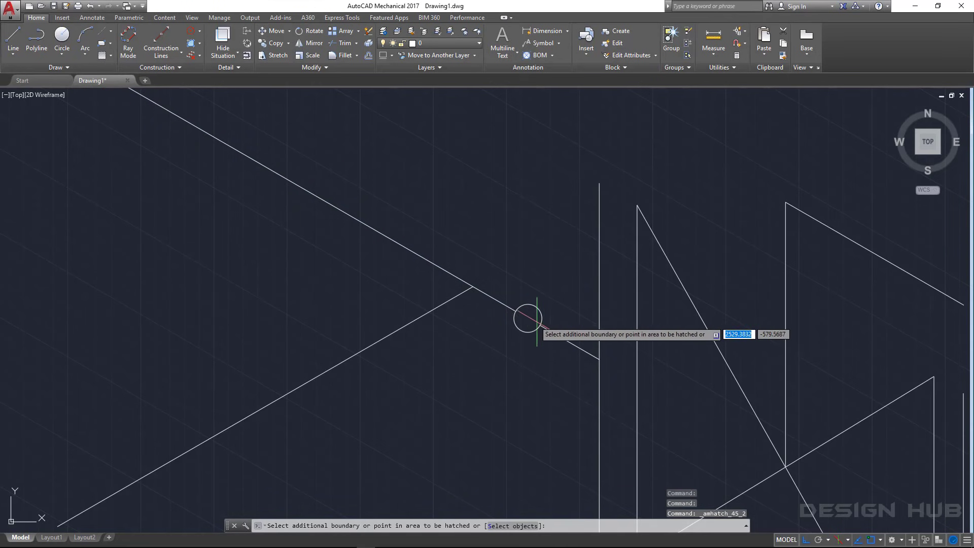
pyautogui.click(528, 315)
pyautogui.press('Return')
pyautogui.click(527, 315)
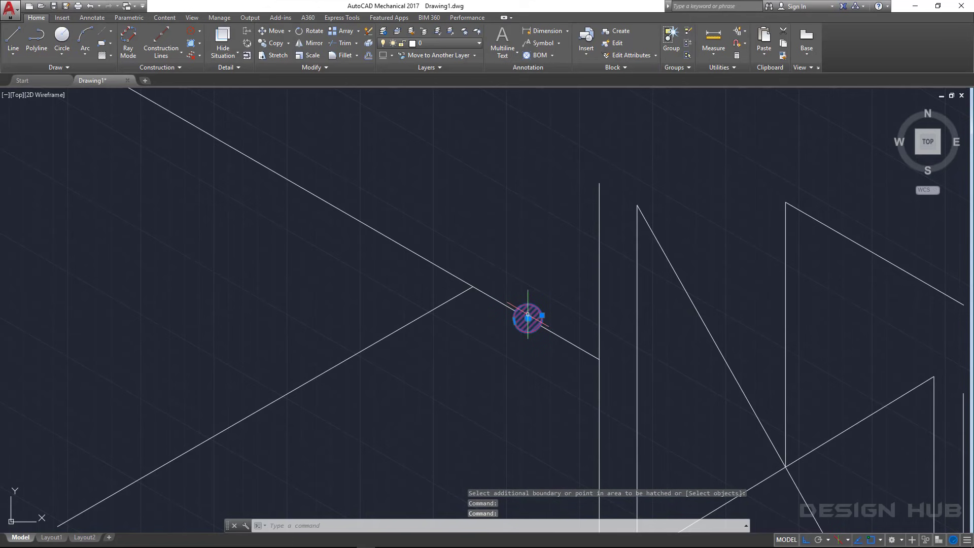
pyautogui.click(89, 35)
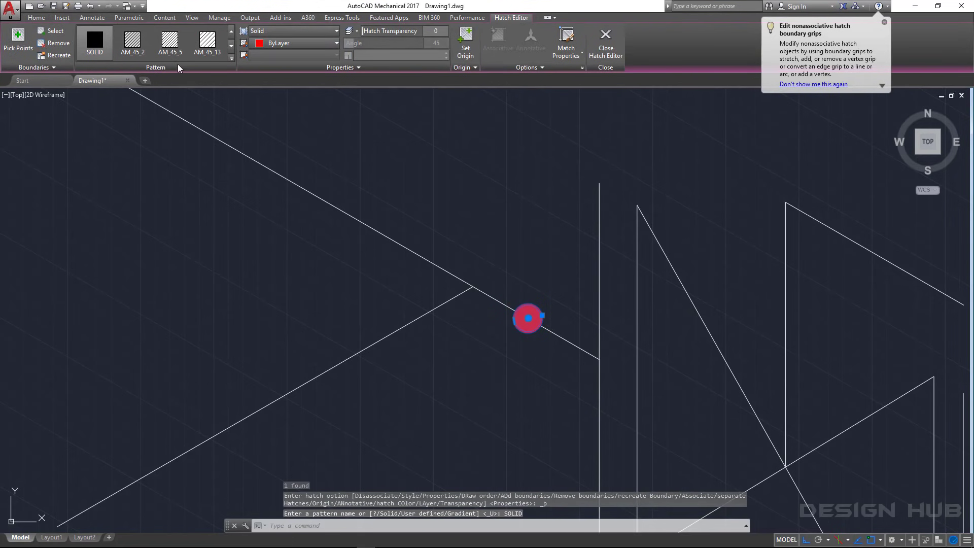
pyautogui.click(299, 43)
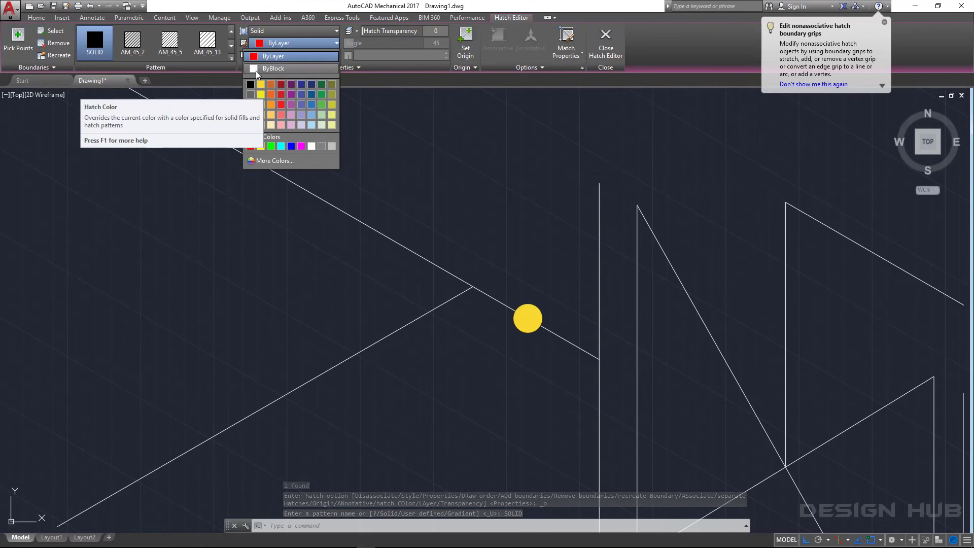
pyautogui.click(281, 146)
pyautogui.press('Escape')
pyautogui.scroll(1, 520, 352)
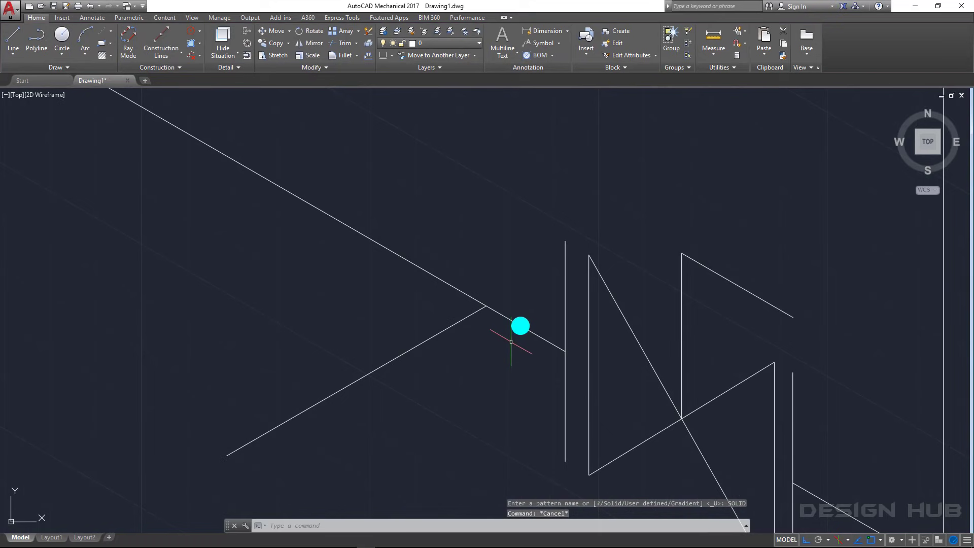
pyautogui.scroll(3, 509, 339)
# - Copy the cyan weld dot, placing the first copy further up the pipe
pyautogui.click(576, 199)
pyautogui.click(554, 234)
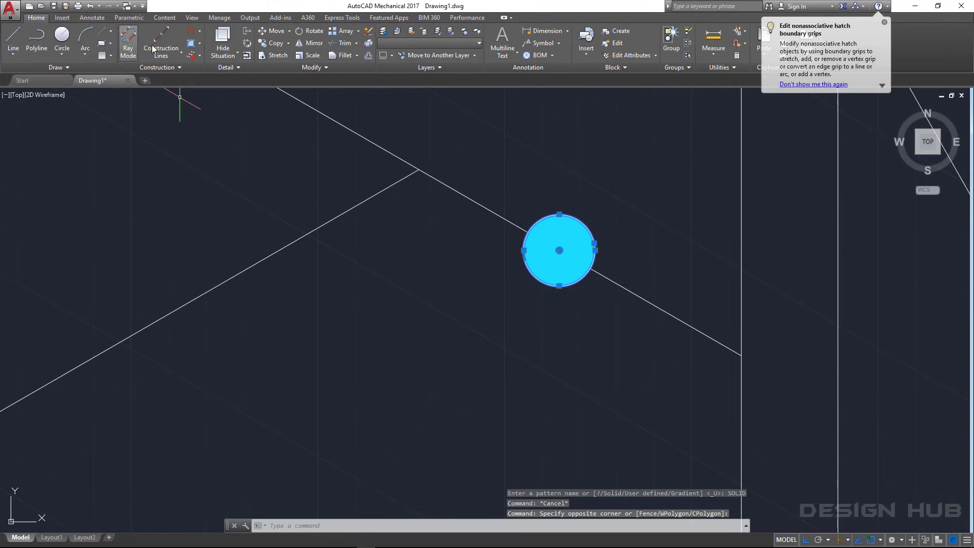
pyautogui.click(267, 46)
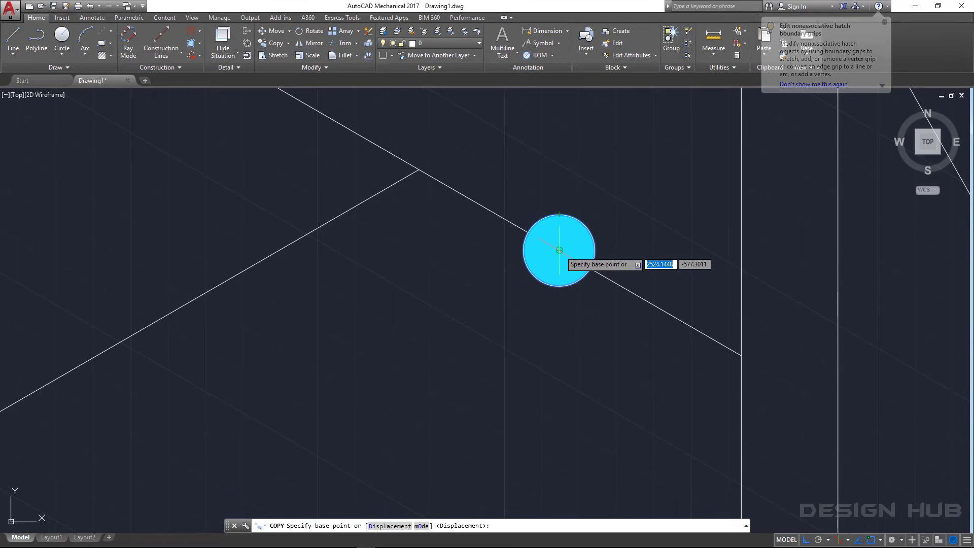
pyautogui.click(559, 214)
pyautogui.scroll(-4, 348, 152)
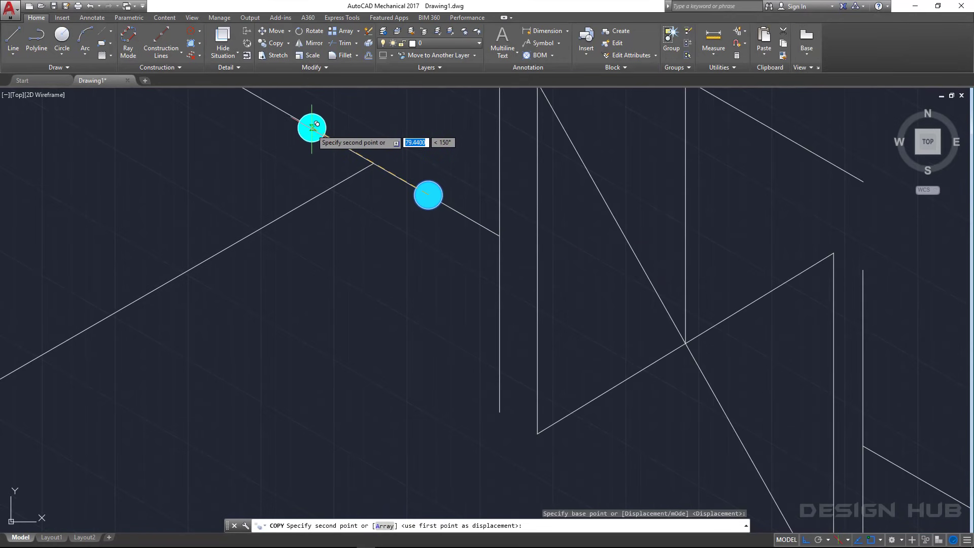
pyautogui.click(309, 128)
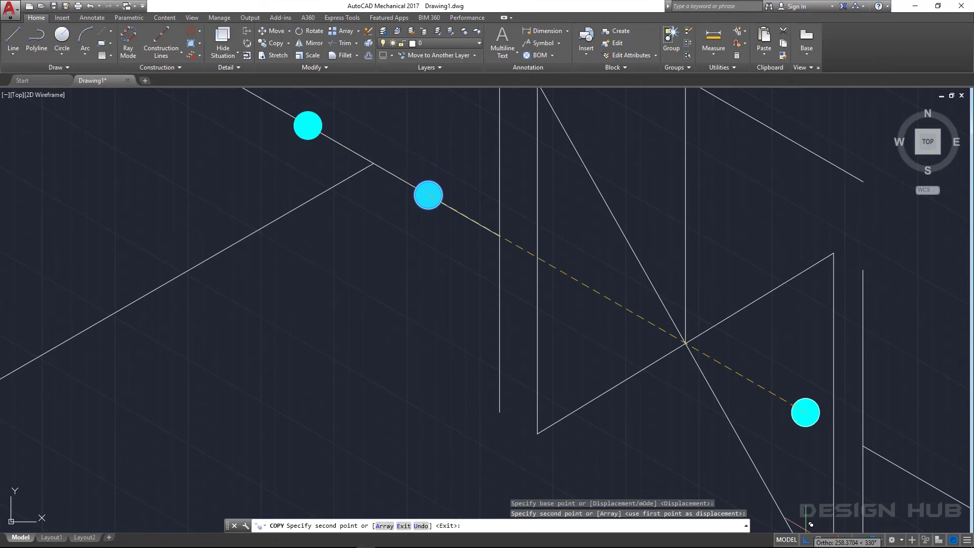
# - With Ortho off, place weld dots at the diagonal pipe, intersection, slanted run and right end
pyautogui.click(806, 539)
pyautogui.click(291, 211)
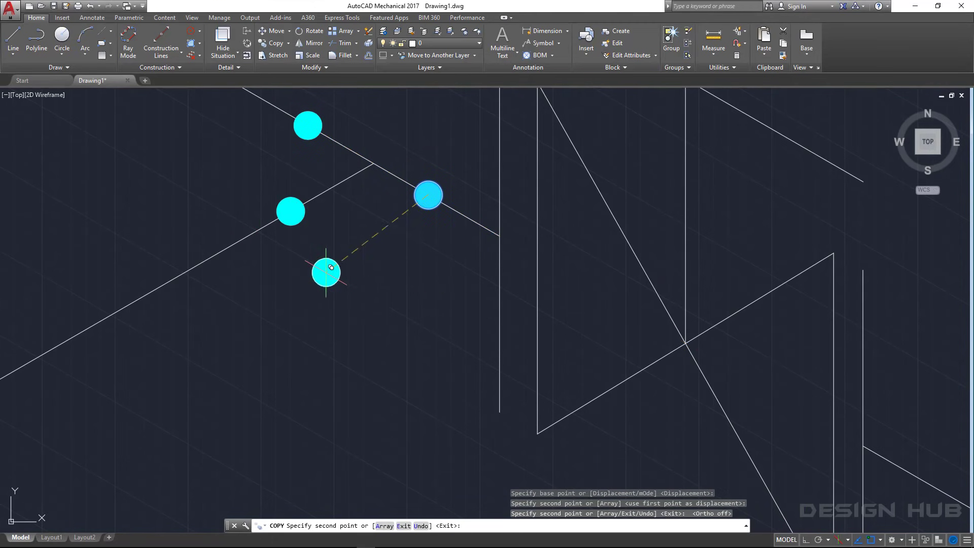
pyautogui.click(505, 231)
pyautogui.scroll(-3, 505, 232)
pyautogui.scroll(3, 721, 388)
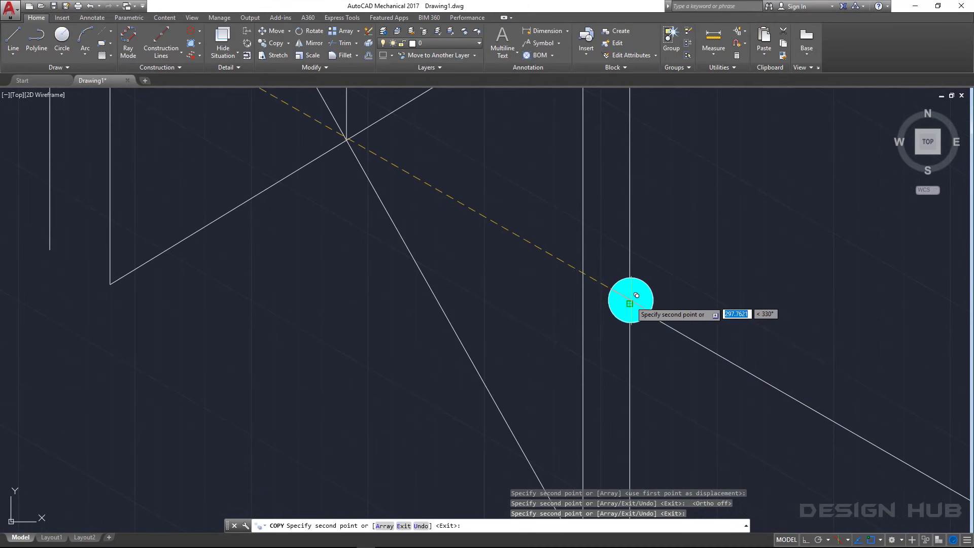
pyautogui.click(630, 297)
pyautogui.scroll(-3, 660, 330)
pyautogui.scroll(2, 746, 365)
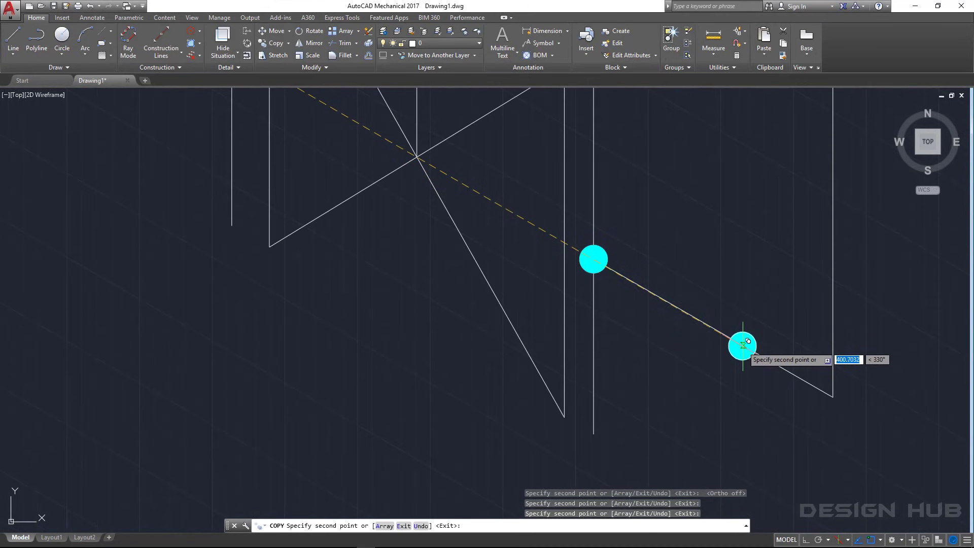
pyautogui.click(747, 336)
pyautogui.click(833, 275)
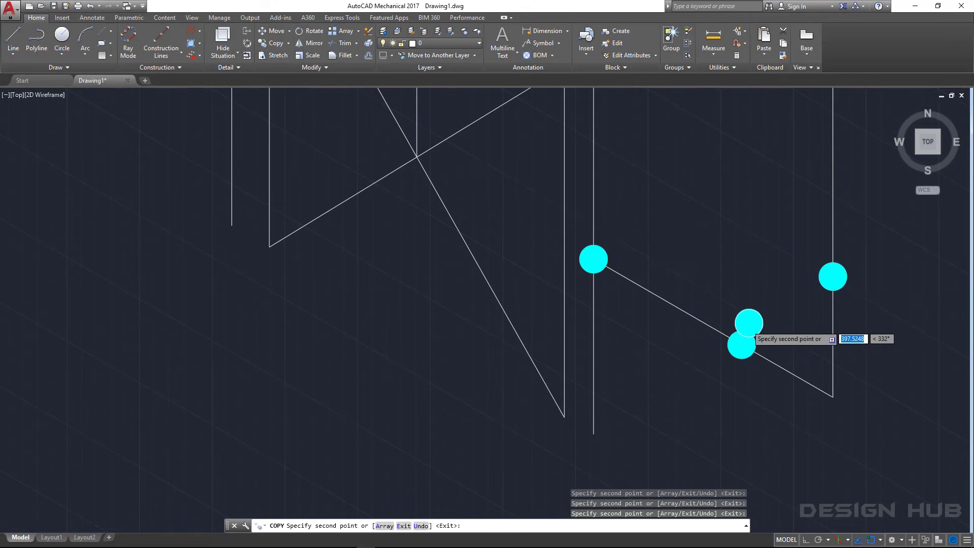
pyautogui.scroll(-3, 710, 355)
pyautogui.scroll(-3, 608, 396)
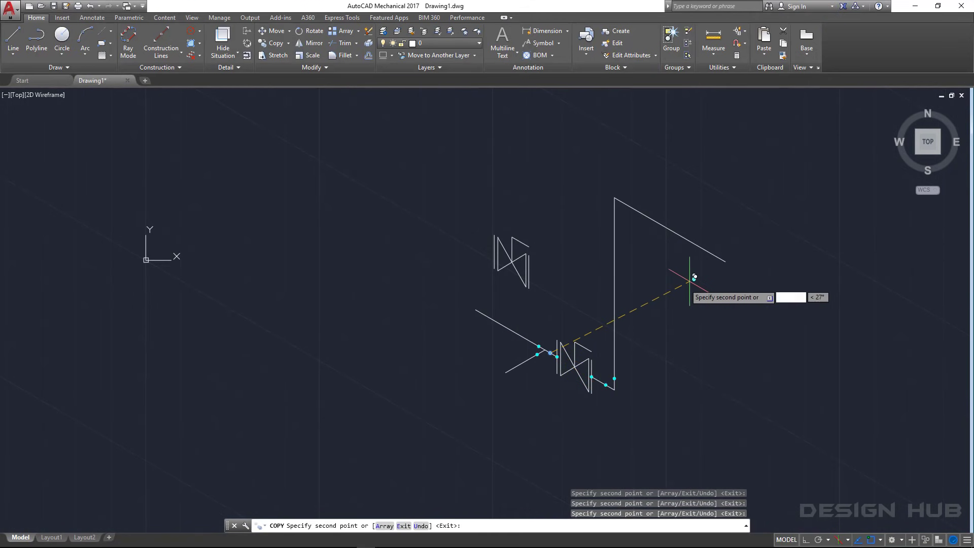
pyautogui.scroll(2, 675, 287)
pyautogui.press('Escape')
# - Erase the upper ball valve symbol and recentre the pipe drawing
pyautogui.moveTo(624, 381); pyautogui.dragTo(638, 337, button='middle')
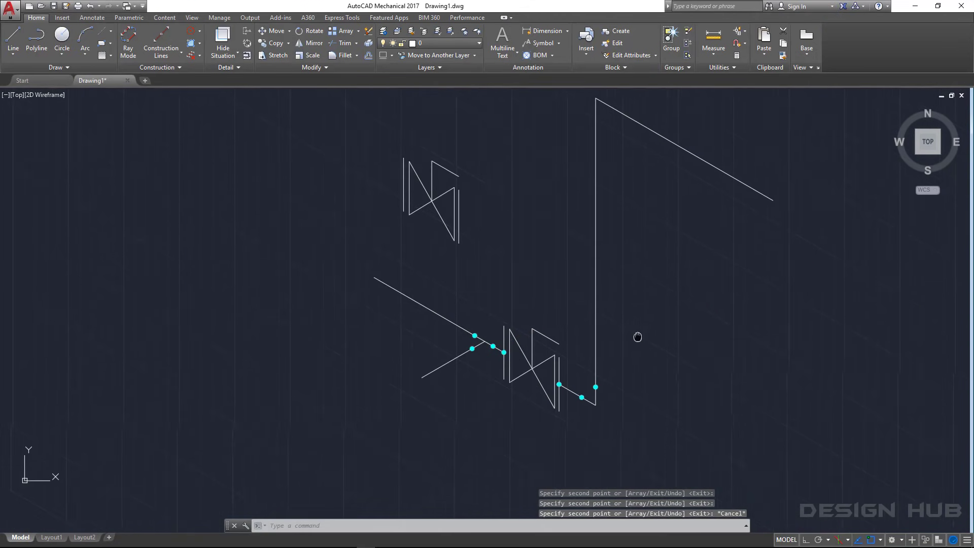
pyautogui.click(500, 240)
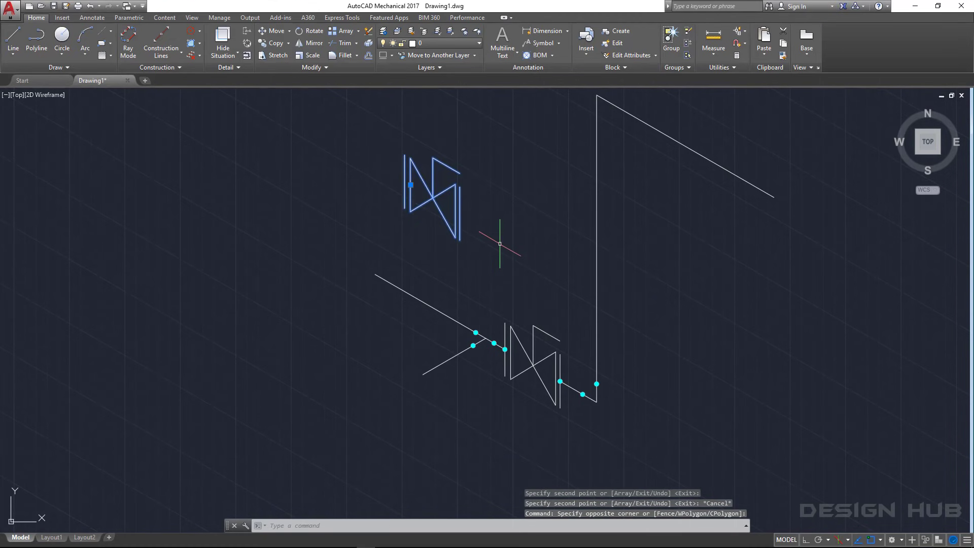
pyautogui.press('Delete')
pyautogui.moveTo(693, 335); pyautogui.dragTo(634, 324, button='middle')
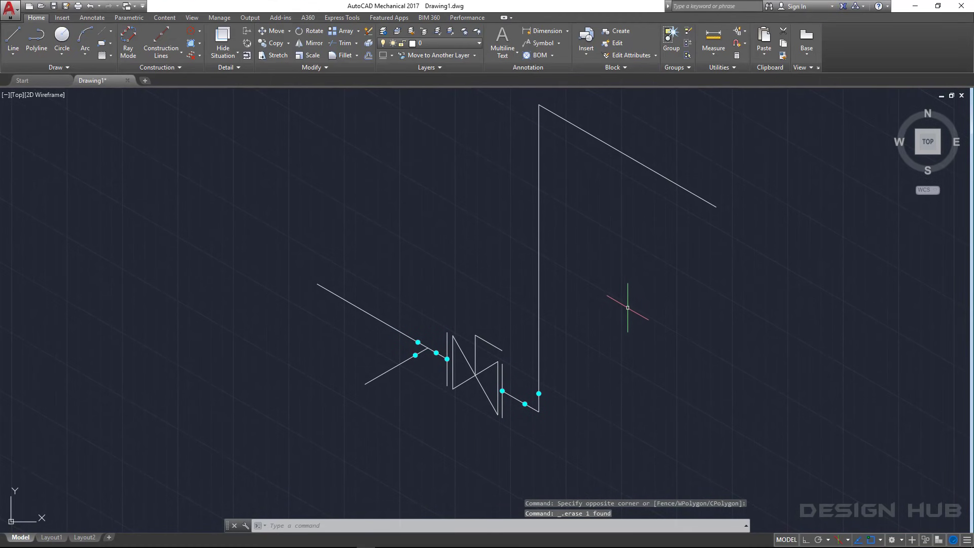
pyautogui.moveTo(637, 279); pyautogui.dragTo(554, 308, button='middle')
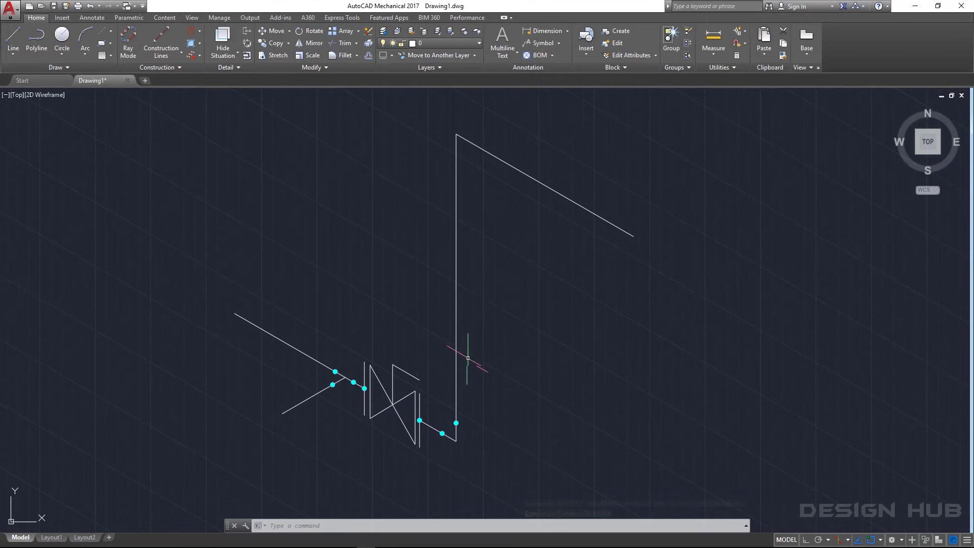
pyautogui.click(467, 358)
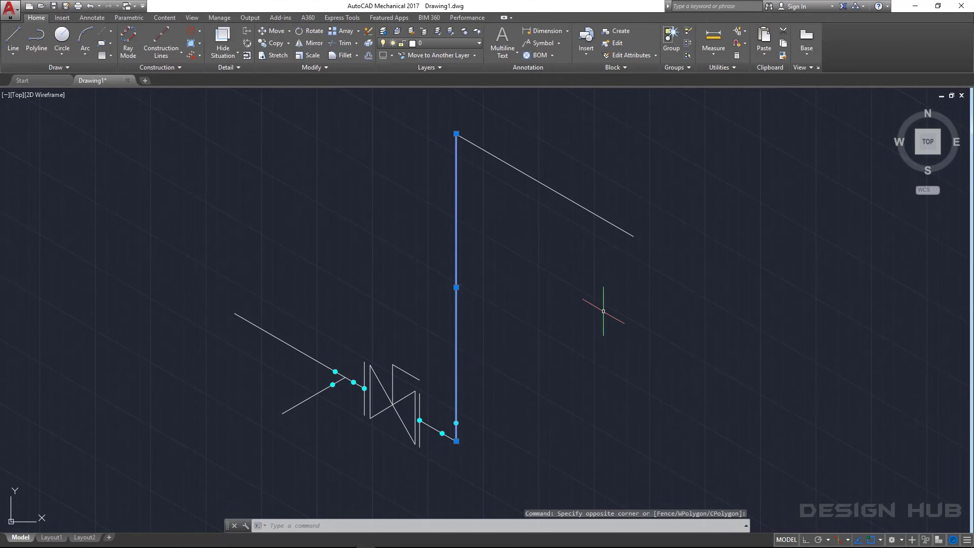
pyautogui.press('Escape')
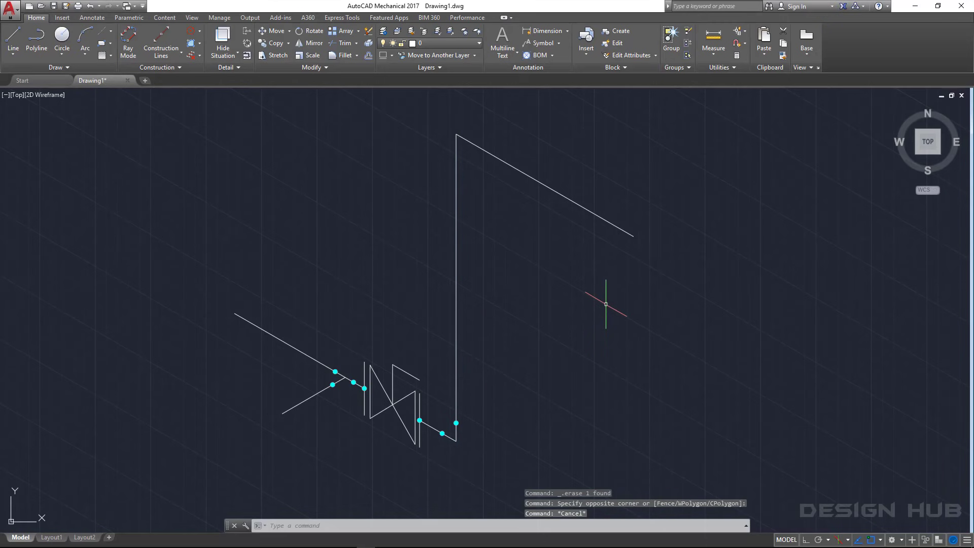
pyautogui.write('I')
# - Insert a BALL VALVE-150 CLASS block and move it onto the upper sloping pipe
pyautogui.press('Return')
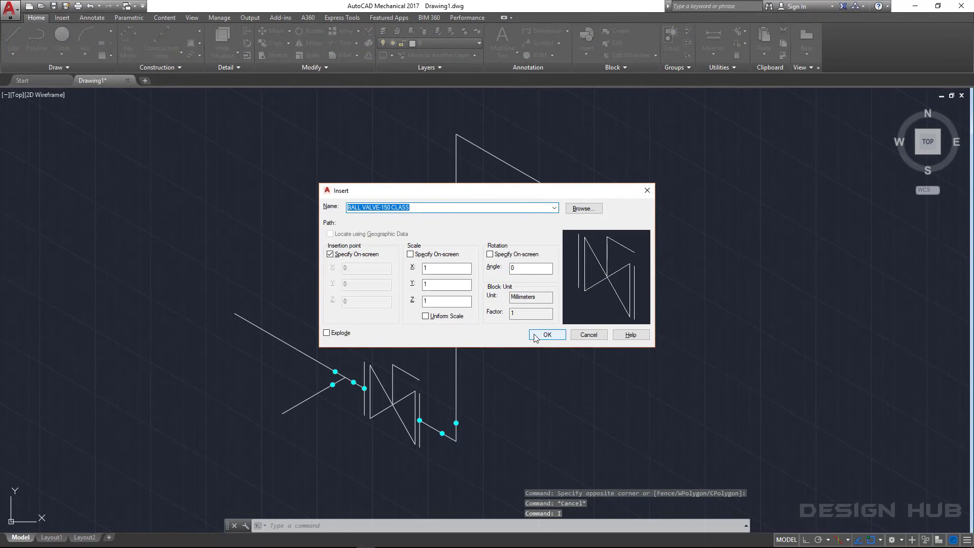
pyautogui.click(535, 337)
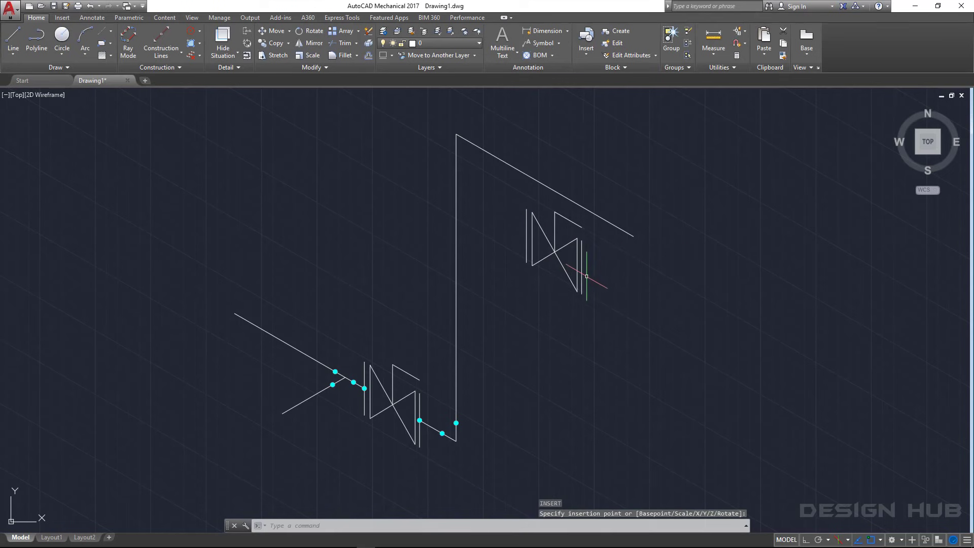
pyautogui.click(554, 290)
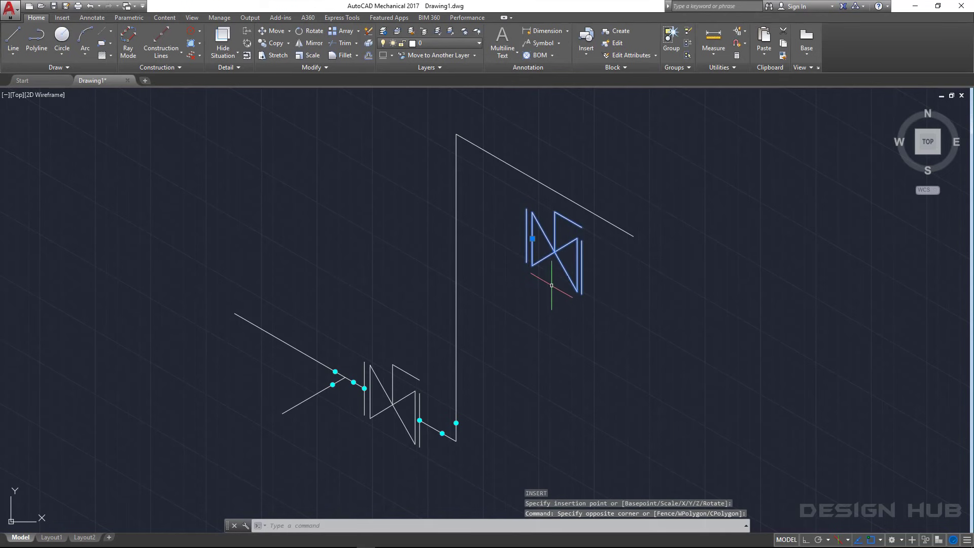
pyautogui.click(532, 239)
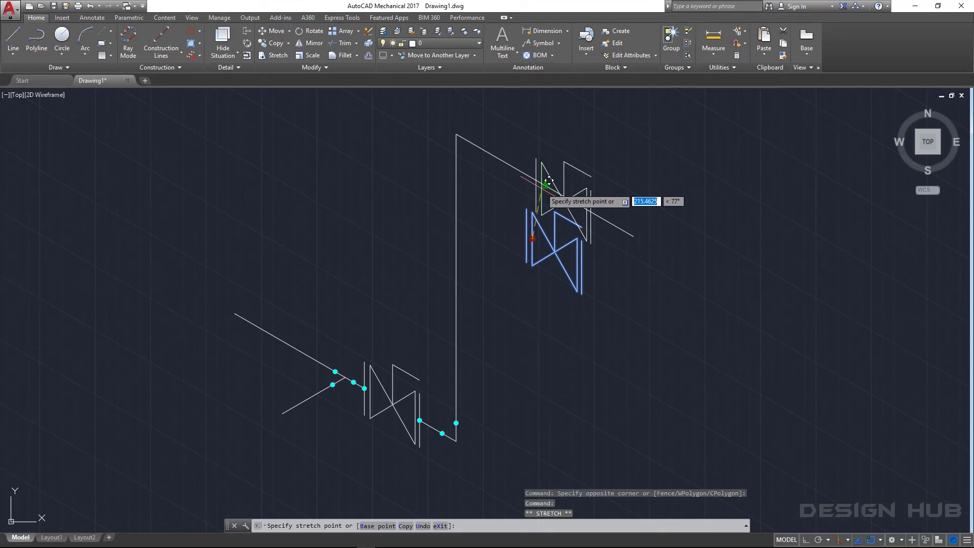
pyautogui.click(544, 185)
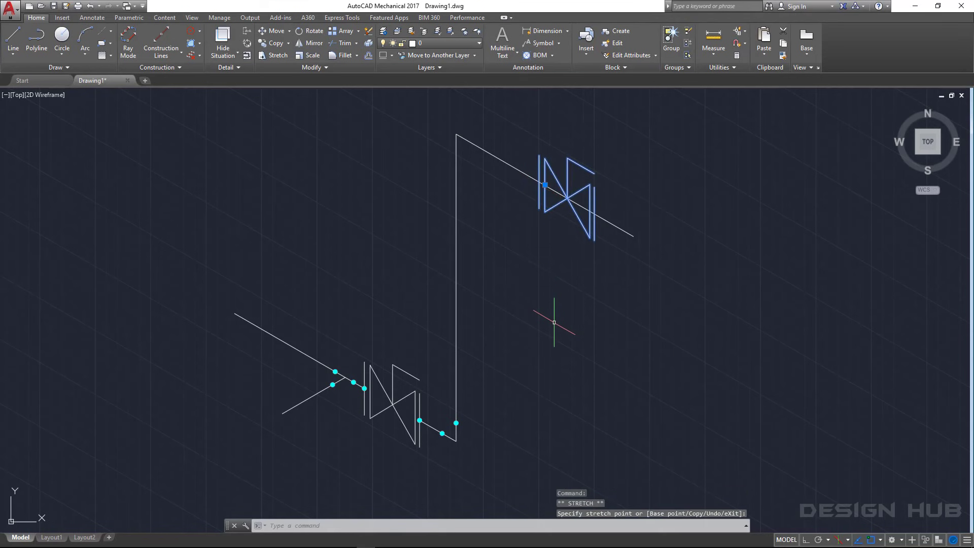
pyautogui.press('Escape')
# - Trim the pipe inside the new valve and delete the leftover segment
pyautogui.press('Return')
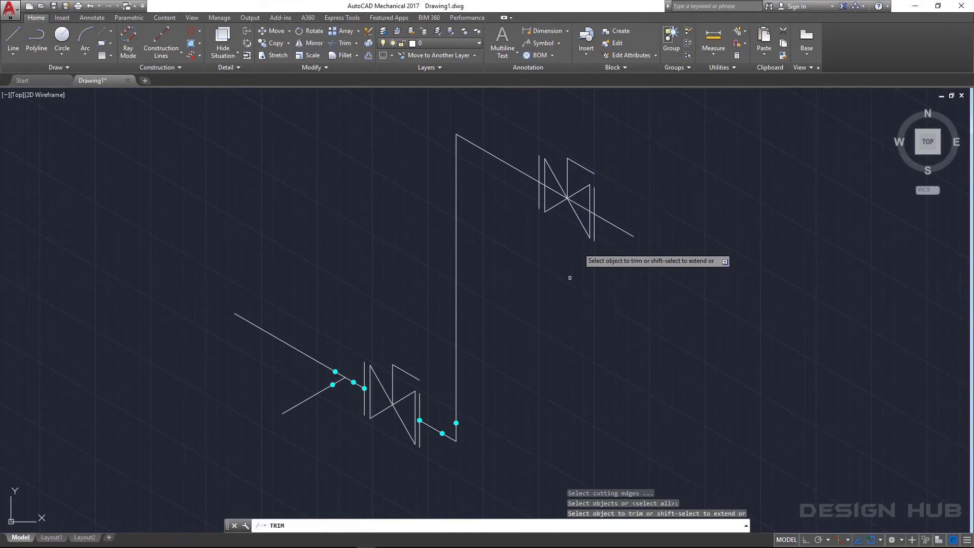
pyautogui.scroll(5, 568, 274)
pyautogui.moveTo(582, 212); pyautogui.dragTo(597, 225)
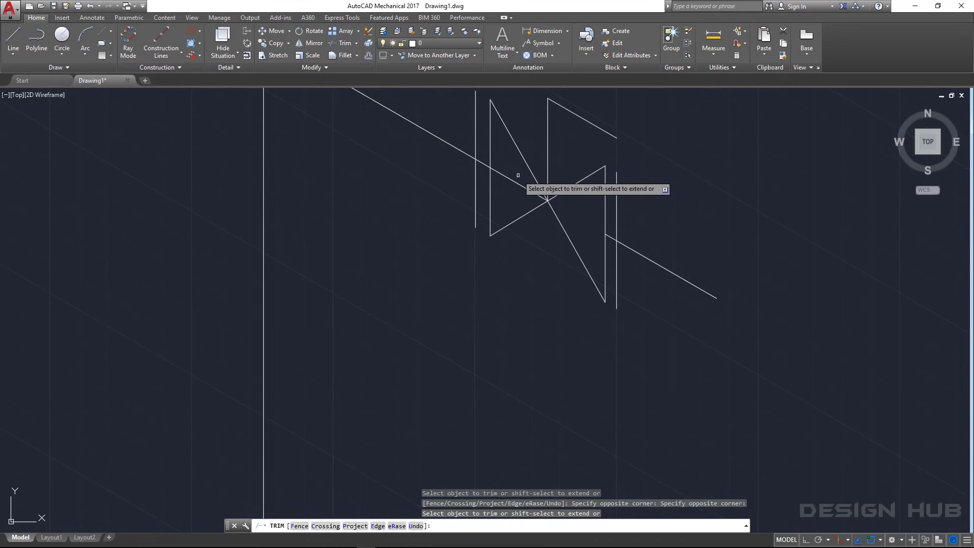
pyautogui.click(481, 160)
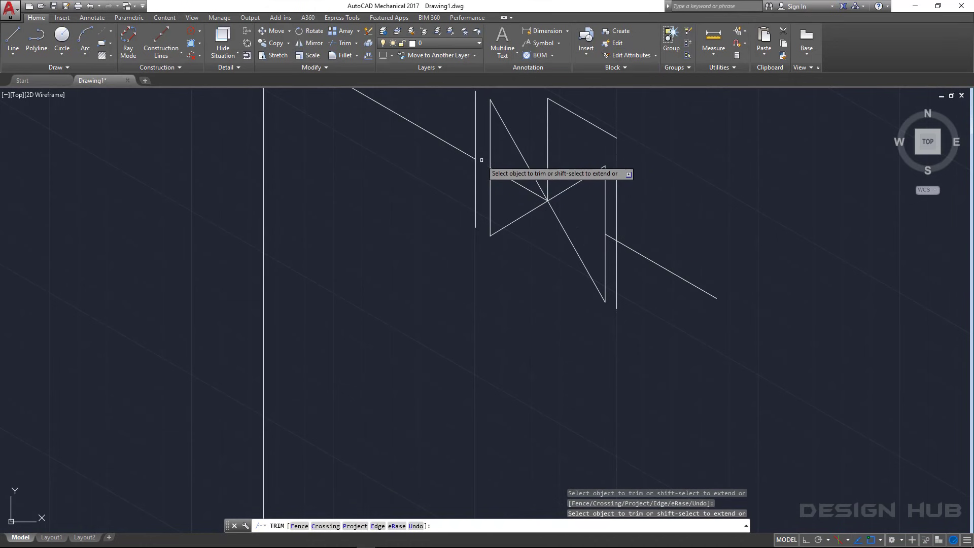
pyautogui.press('Escape')
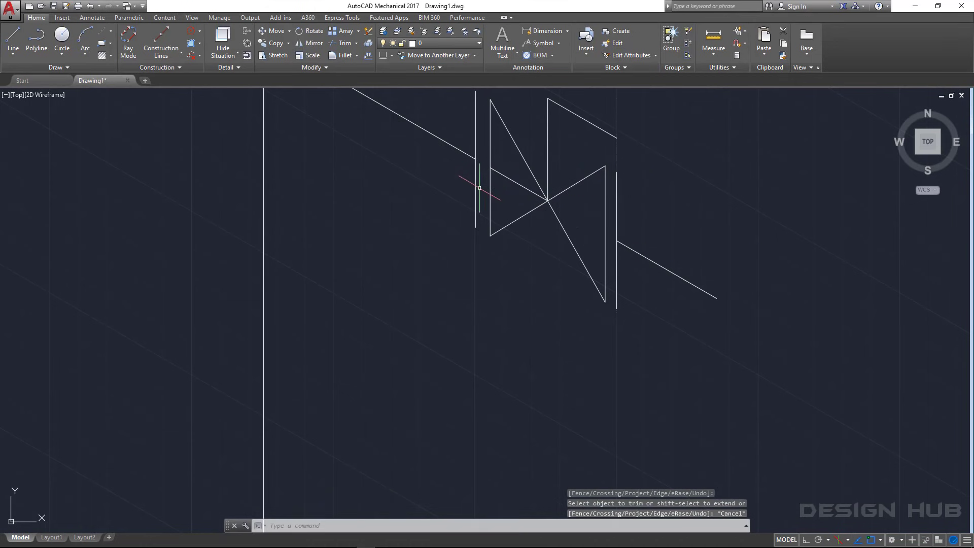
pyautogui.click(518, 172)
pyautogui.click(507, 187)
pyautogui.press('Delete')
pyautogui.scroll(-3, 557, 239)
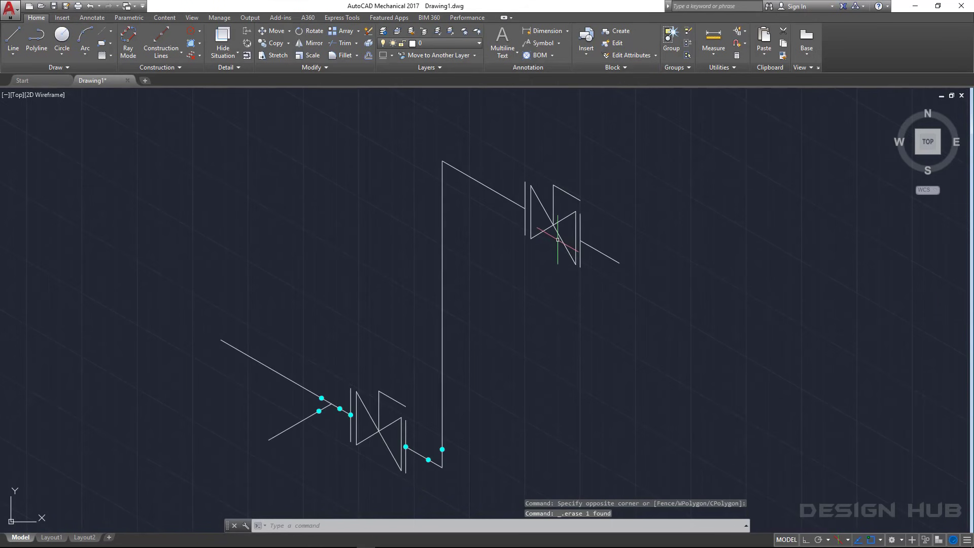
pyautogui.scroll(3, 463, 393)
pyautogui.scroll(-2, 507, 350)
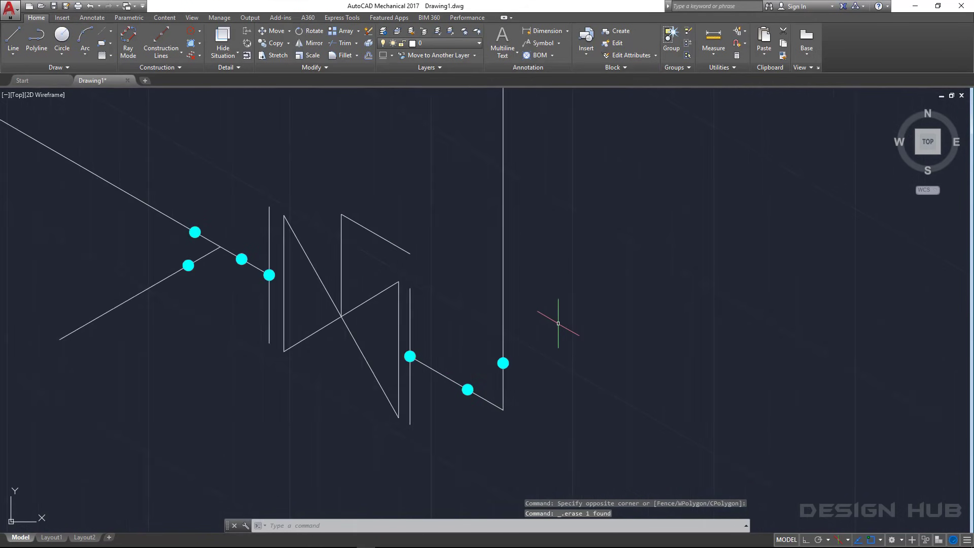
pyautogui.scroll(-1, 561, 326)
pyautogui.scroll(-3, 561, 367)
pyautogui.scroll(3, 628, 252)
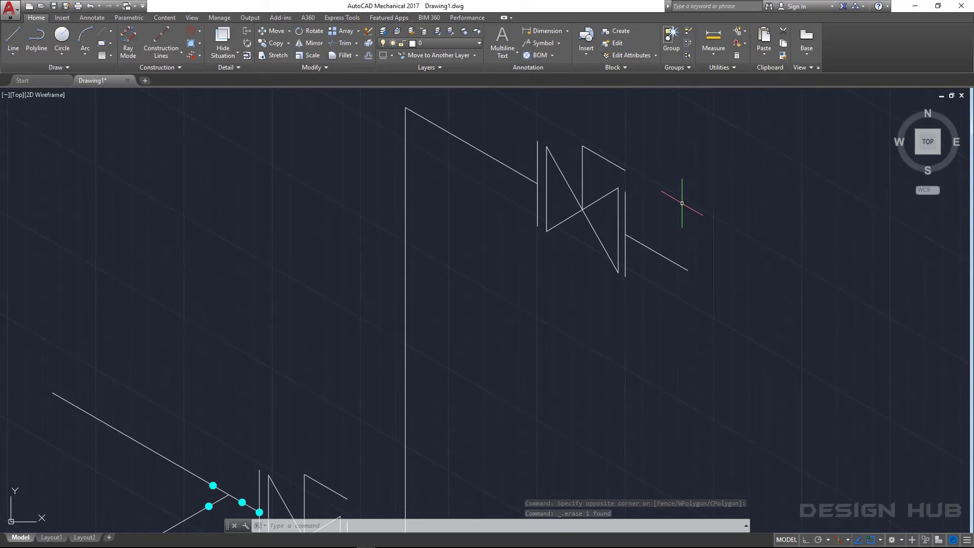
# - Open the Insert block settings and block list, then close them without inserting anything
pyautogui.write('i')
pyautogui.press('Return')
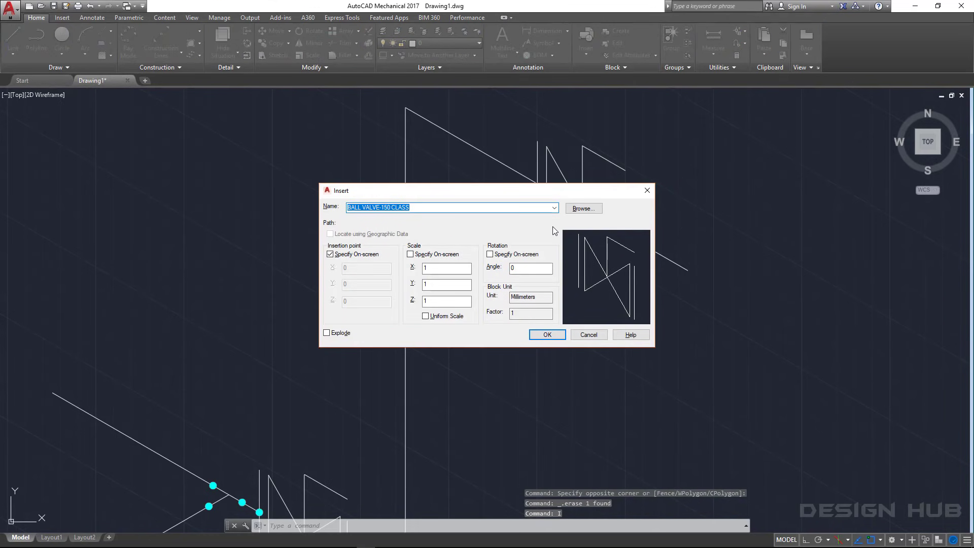
pyautogui.click(552, 209)
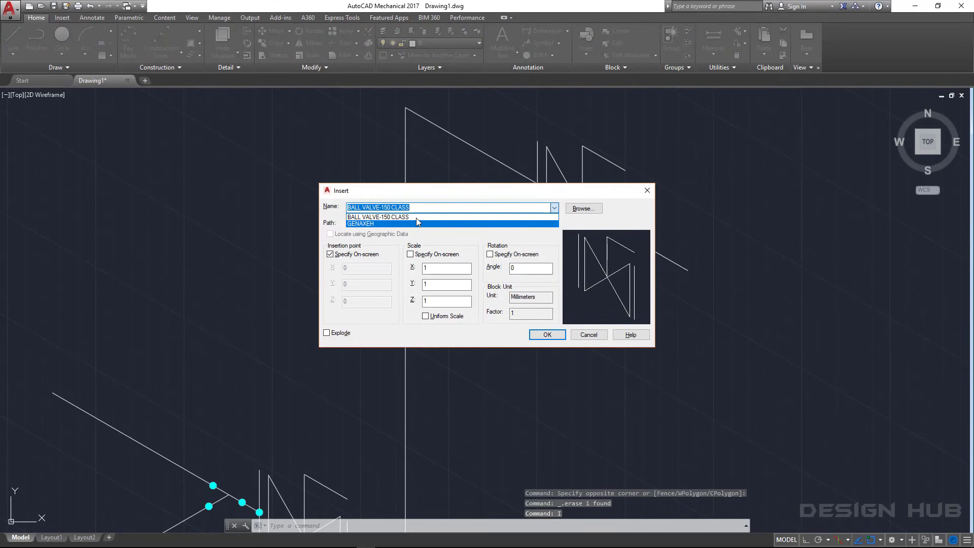
pyautogui.click(595, 337)
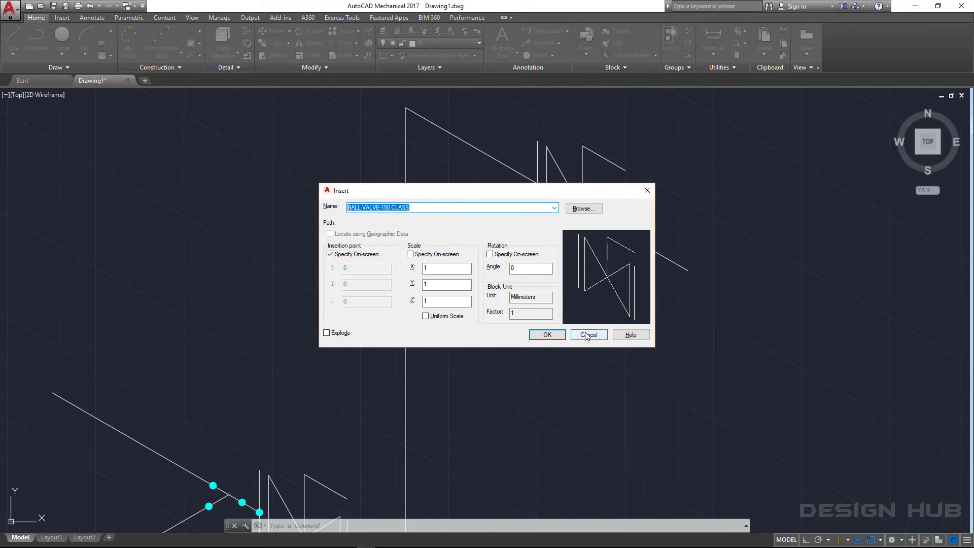
pyautogui.click(587, 336)
# - Select the top cyan weld-dot circle on its own, without the pipe
pyautogui.scroll(3, 355, 350)
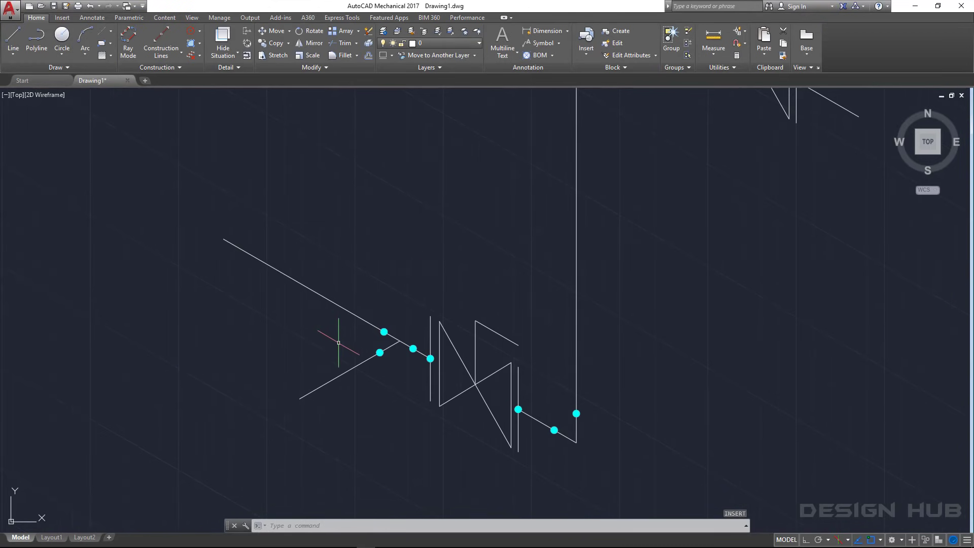
pyautogui.scroll(3, 391, 324)
pyautogui.click(472, 268)
pyautogui.click(427, 335)
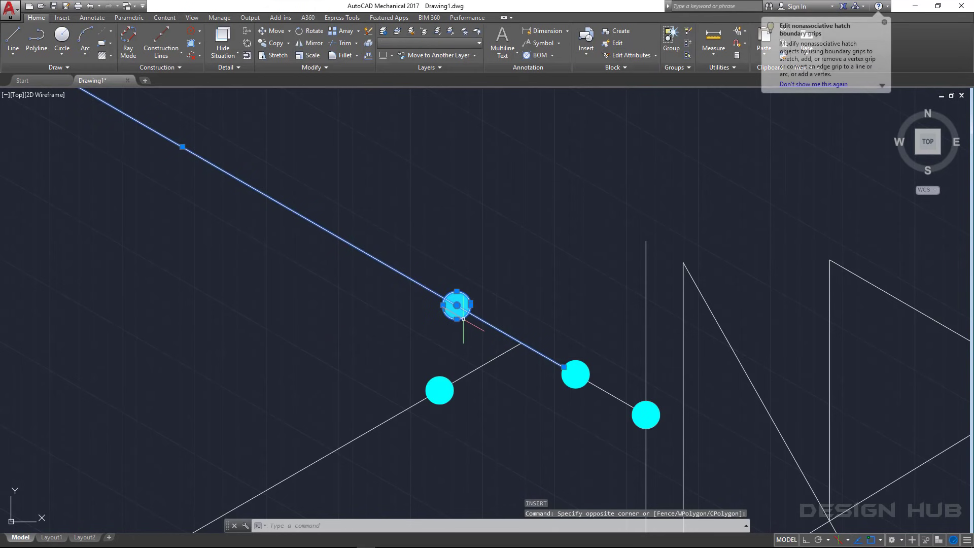
pyautogui.press('Escape')
pyautogui.click(424, 250)
pyautogui.click(482, 323)
pyautogui.write('I')
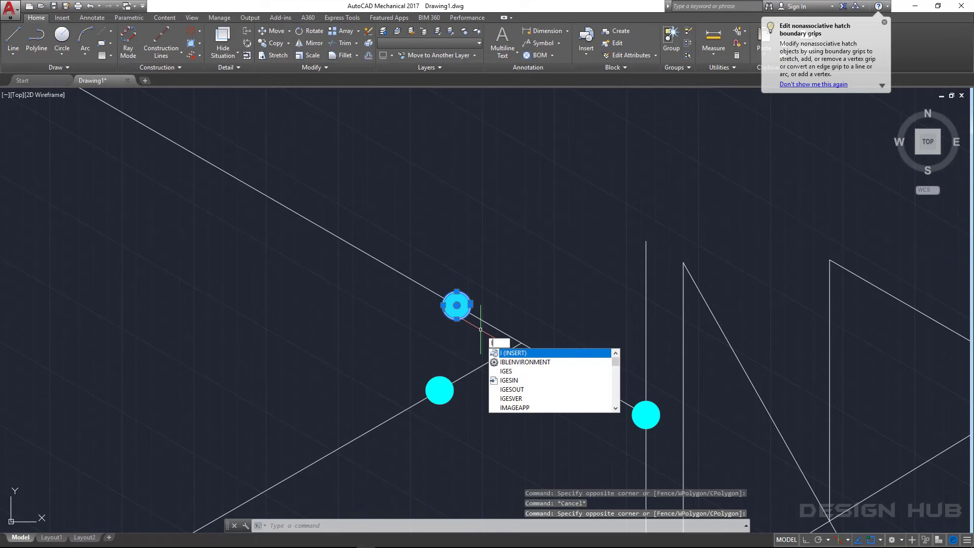
pyautogui.press('Escape')
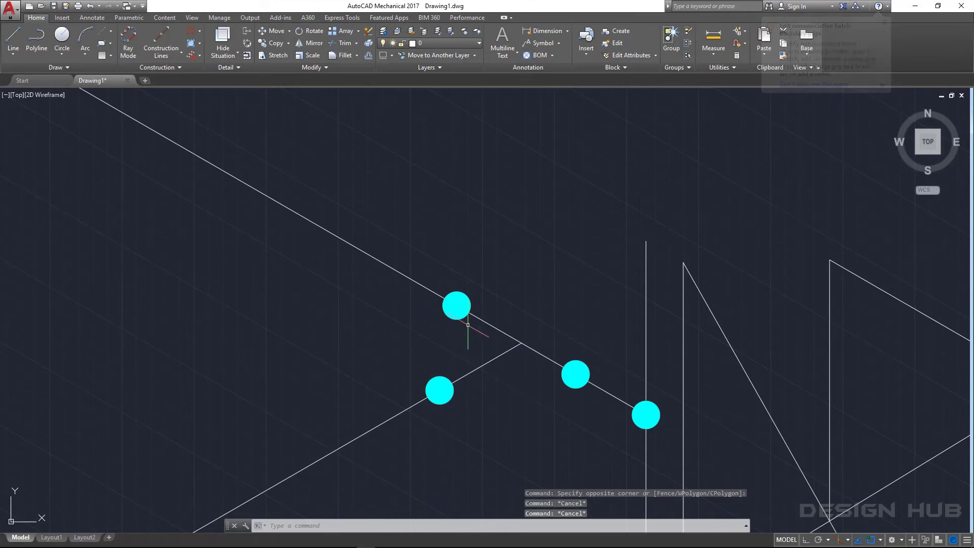
pyautogui.click(436, 249)
pyautogui.click(504, 330)
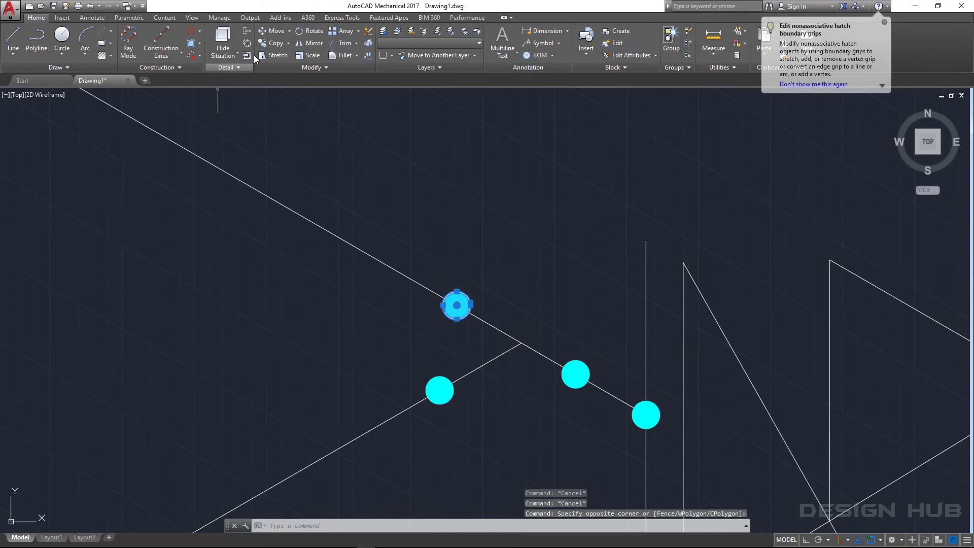
# - Copy the weld dot from its centre to the upper bend, riser top, and both upper-valve ends
pyautogui.click(272, 44)
pyautogui.click(456, 305)
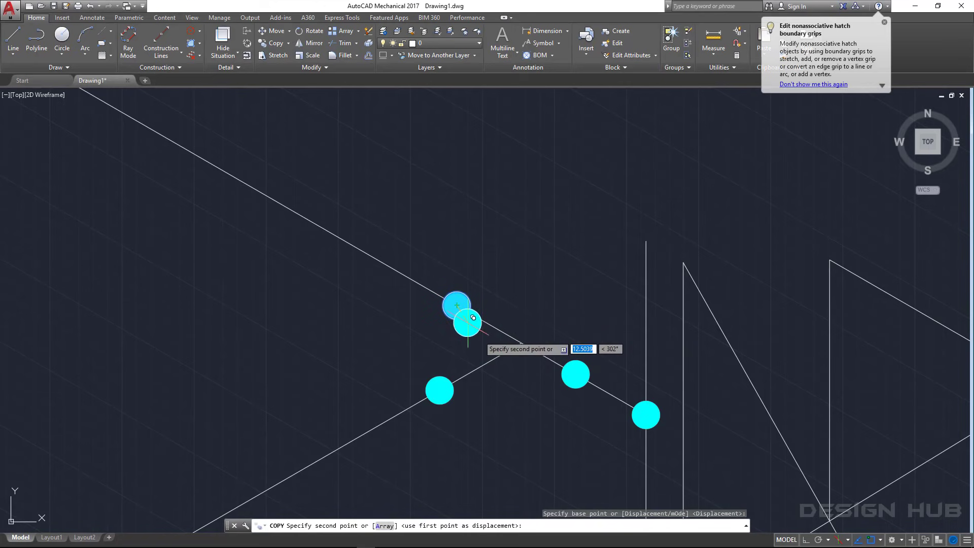
pyautogui.scroll(-4, 506, 352)
pyautogui.scroll(-3, 659, 254)
pyautogui.scroll(3, 643, 191)
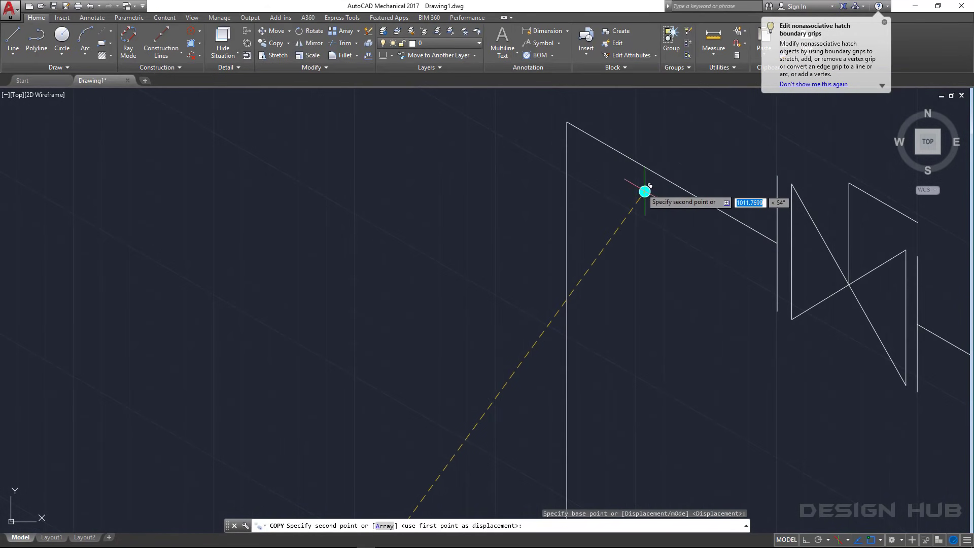
pyautogui.click(609, 146)
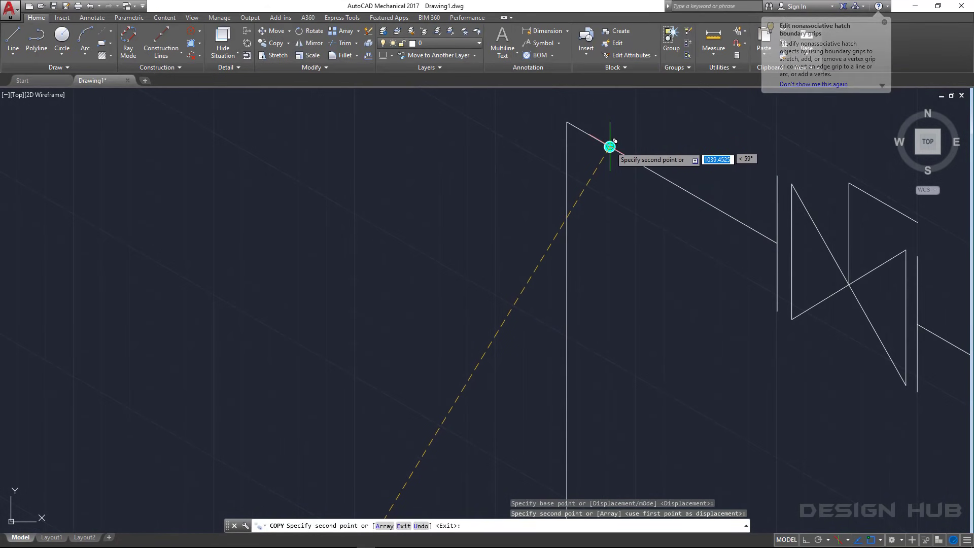
pyautogui.click(566, 174)
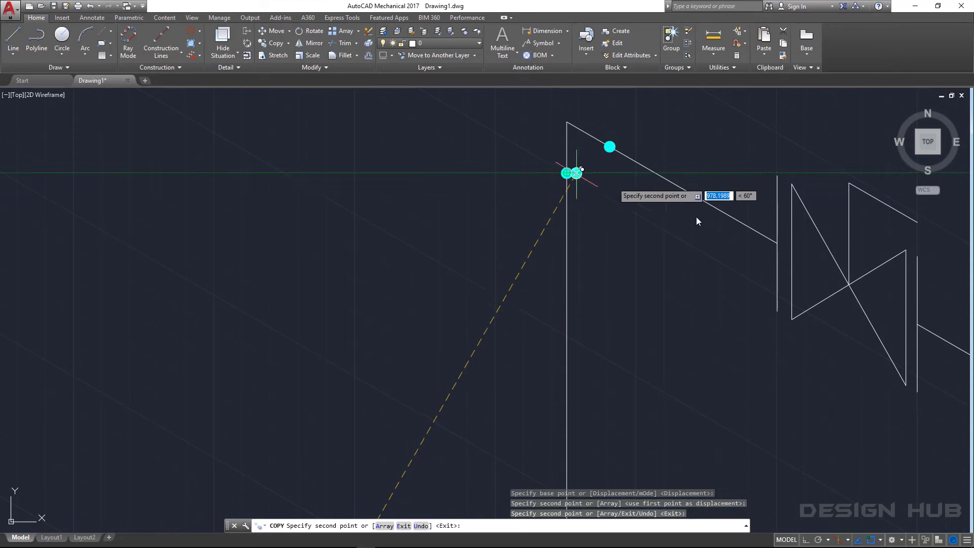
pyautogui.click(777, 243)
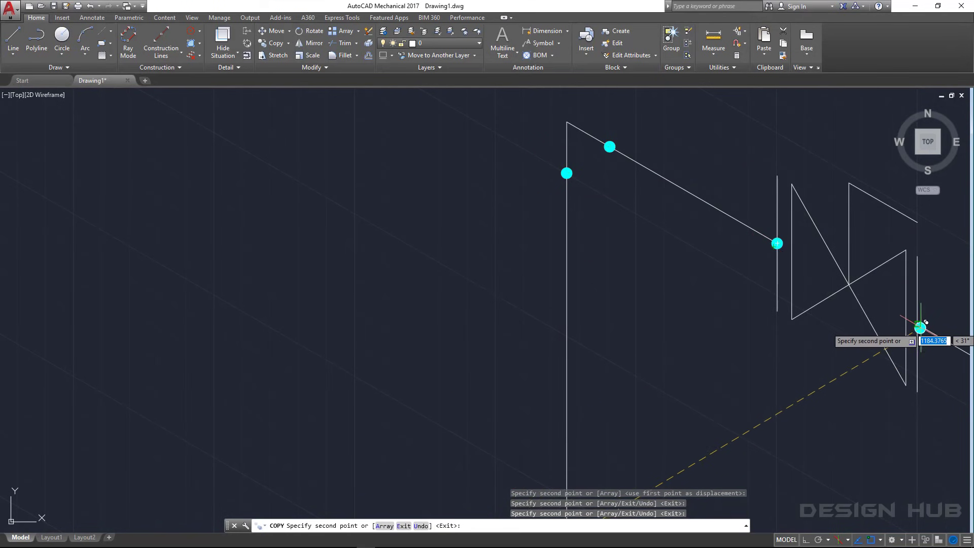
pyautogui.click(917, 325)
pyautogui.scroll(-2, 892, 411)
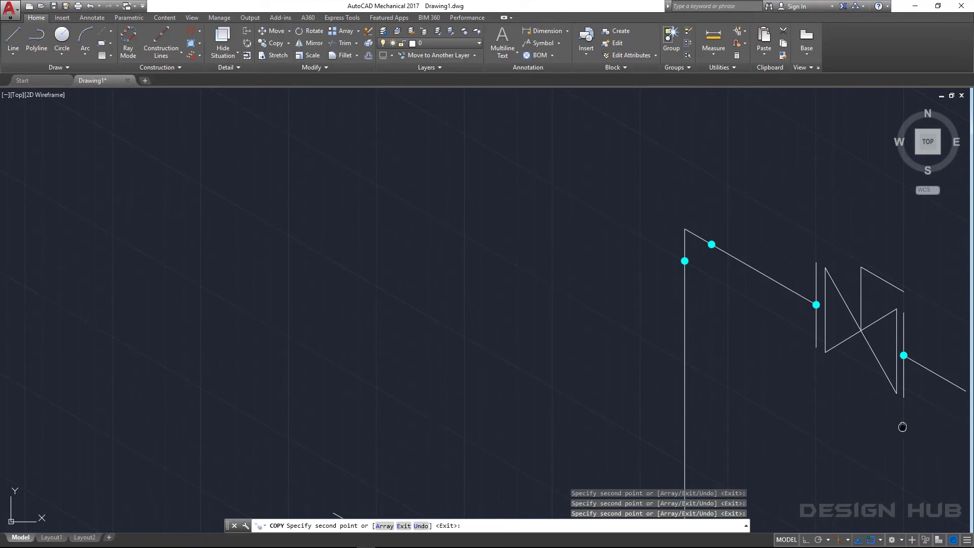
pyautogui.moveTo(903, 426); pyautogui.dragTo(690, 376, button='middle')
pyautogui.press('Escape')
pyautogui.scroll(-4, 756, 355)
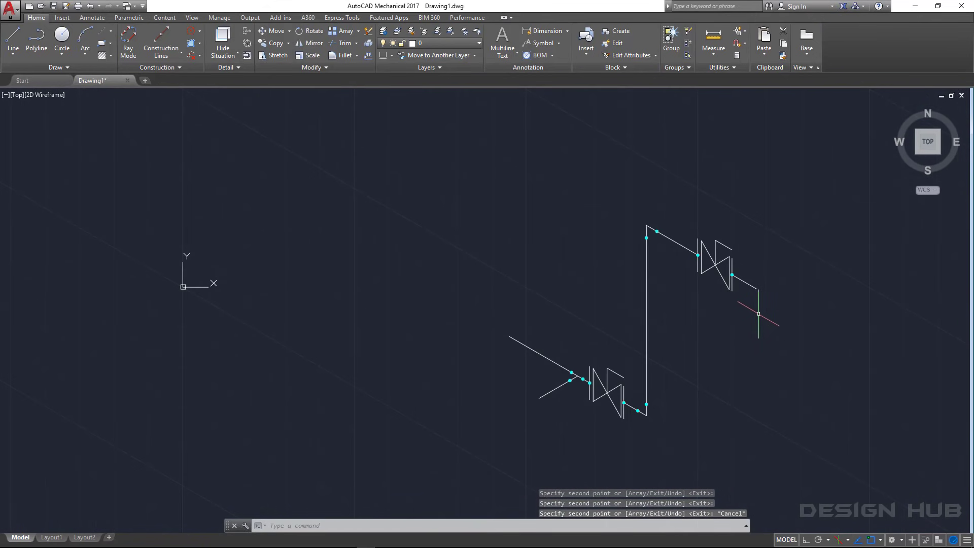
pyautogui.scroll(1, 670, 387)
pyautogui.scroll(1, 674, 391)
# - Draw a 30° branch line on the Top isoplane from the vertical pipe past the upper valve
pyautogui.moveTo(674, 391); pyautogui.dragTo(617, 378, button='middle')
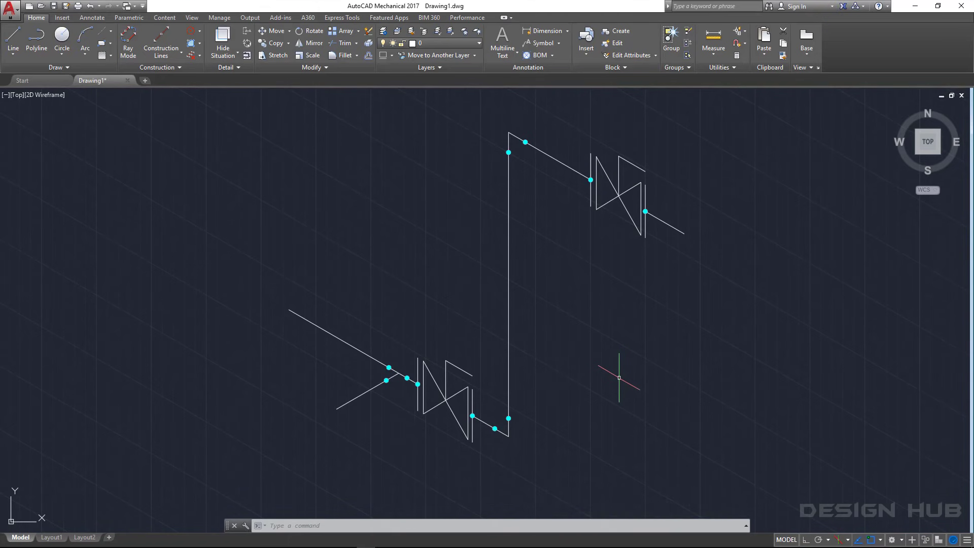
pyautogui.click(16, 41)
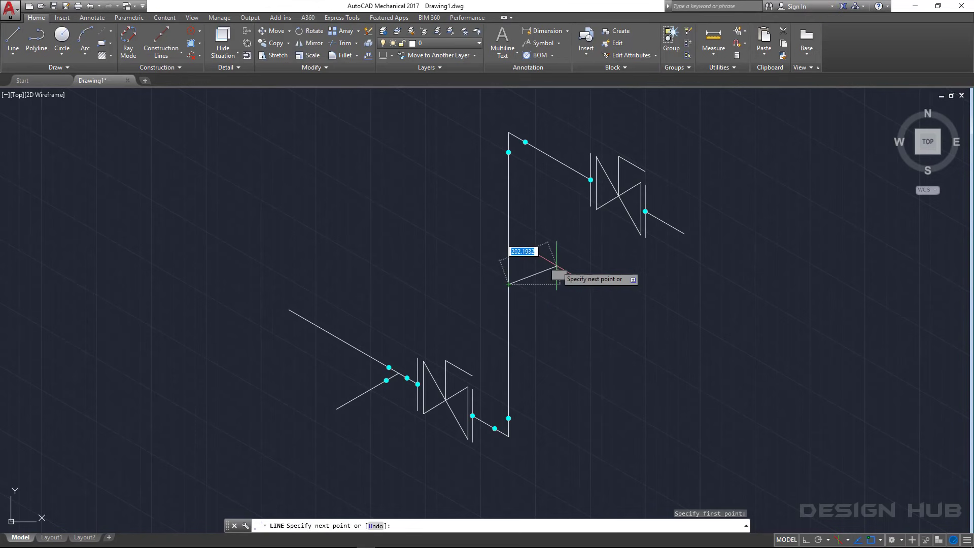
pyautogui.click(508, 285)
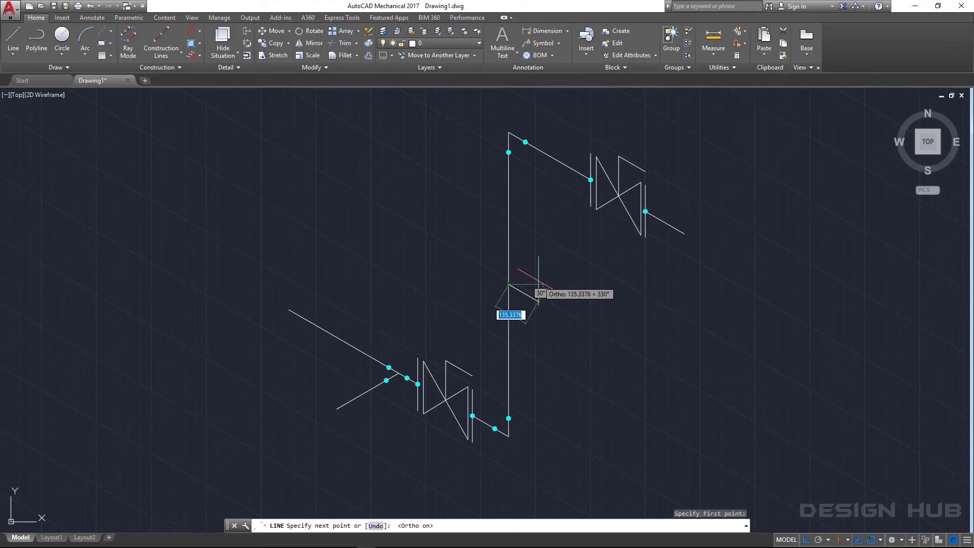
pyautogui.press('F5')
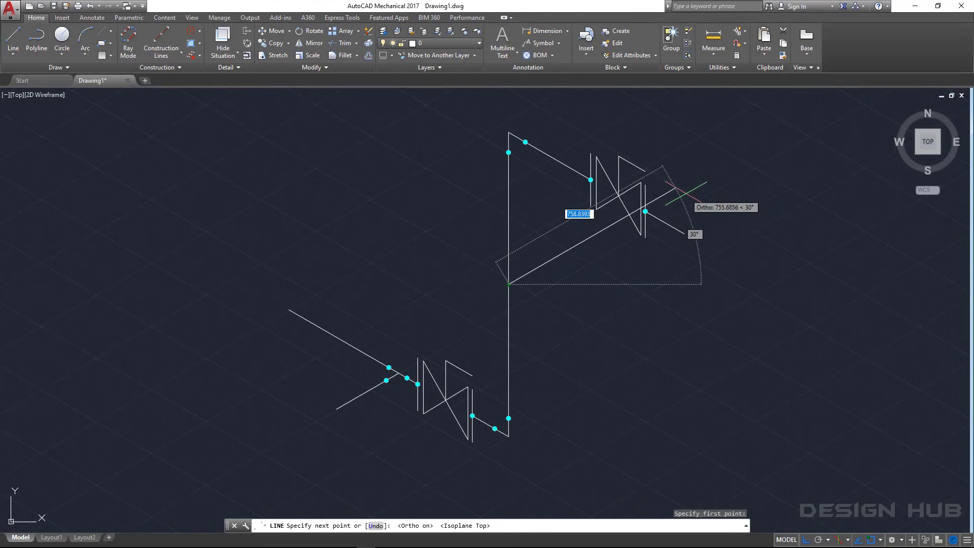
pyautogui.scroll(2, 615, 221)
pyautogui.click(616, 221)
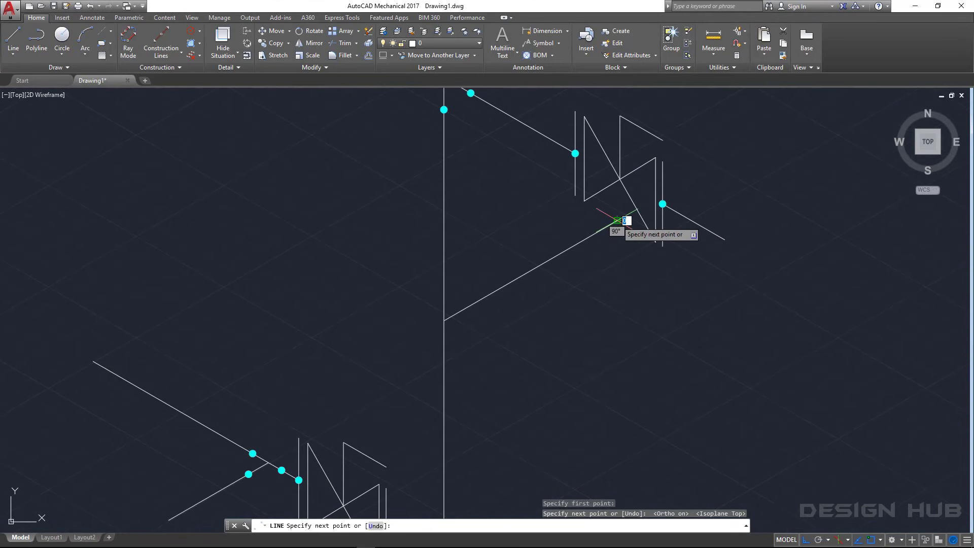
pyautogui.click(752, 142)
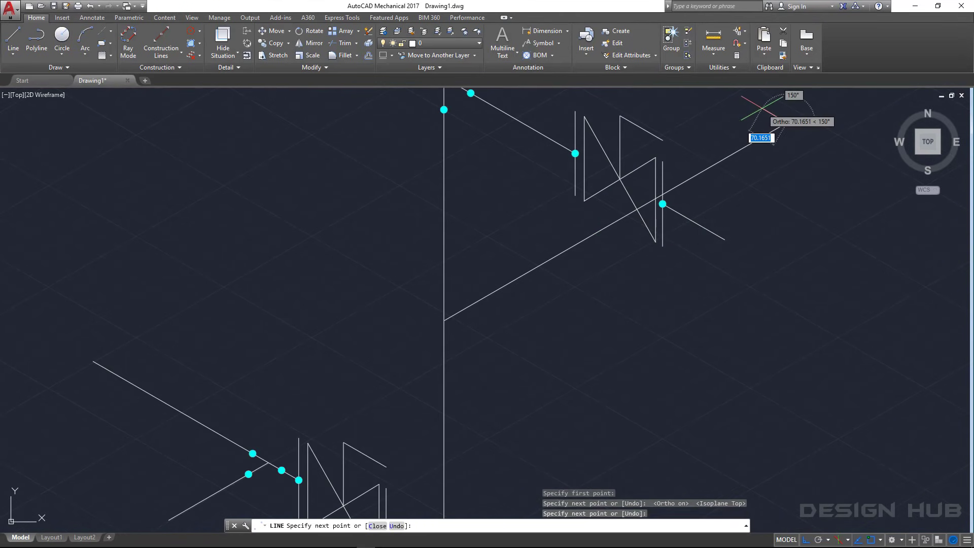
pyautogui.press('Escape')
# - Draw two short vertical break marks where the branch crosses the valve outlet pipe
pyautogui.moveTo(766, 191); pyautogui.dragTo(711, 274, button='middle')
pyautogui.scroll(4, 602, 277)
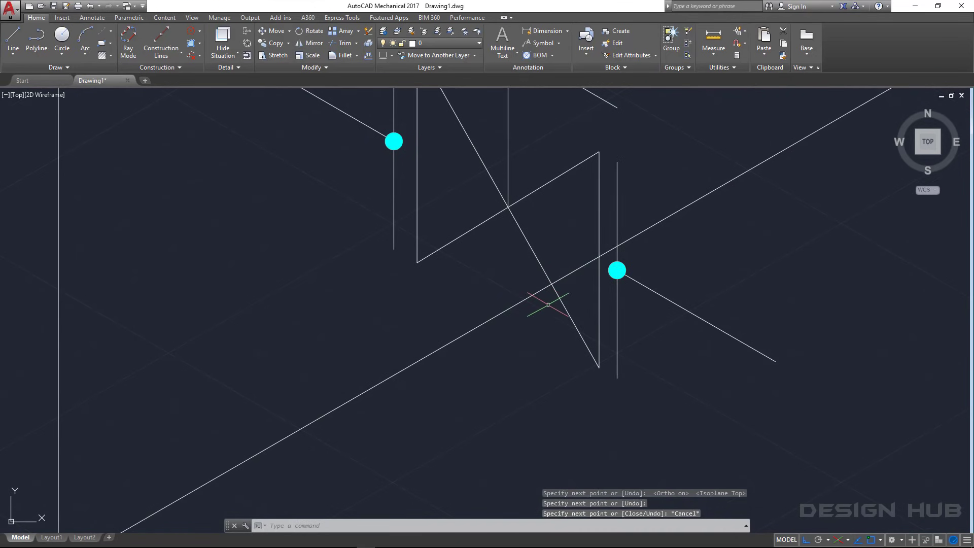
pyautogui.scroll(-6, 548, 304)
pyautogui.moveTo(656, 305); pyautogui.dragTo(636, 245, button='middle')
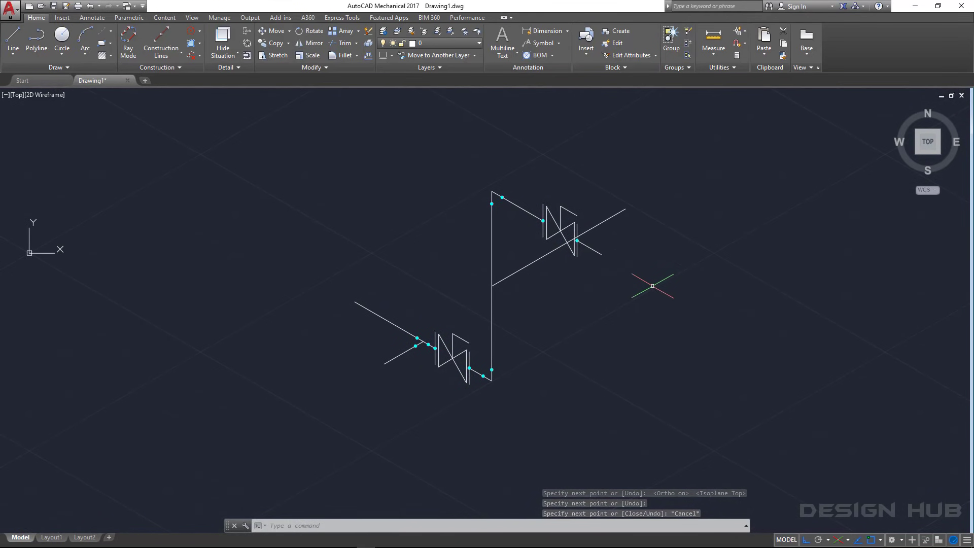
pyautogui.moveTo(652, 286); pyautogui.dragTo(663, 255, button='middle')
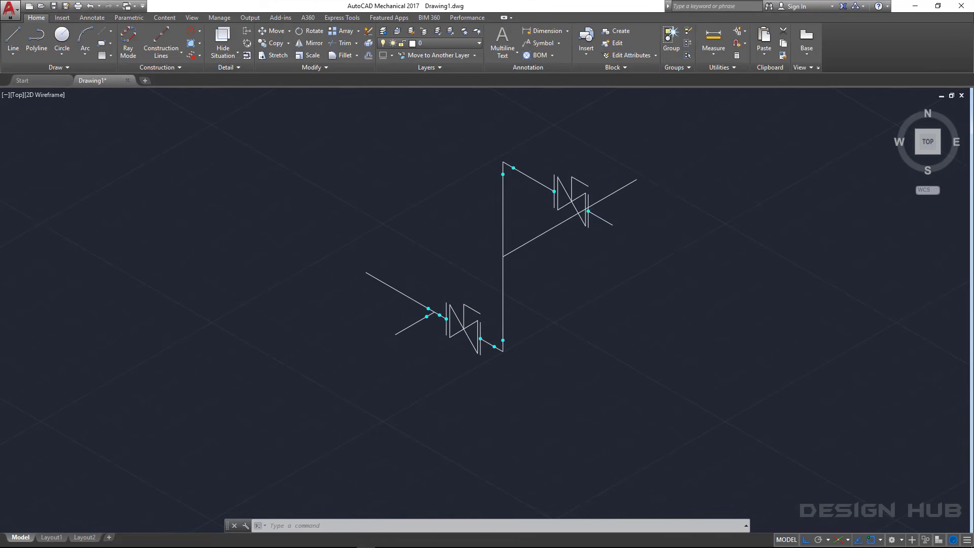
pyautogui.scroll(6, 594, 208)
pyautogui.click(22, 41)
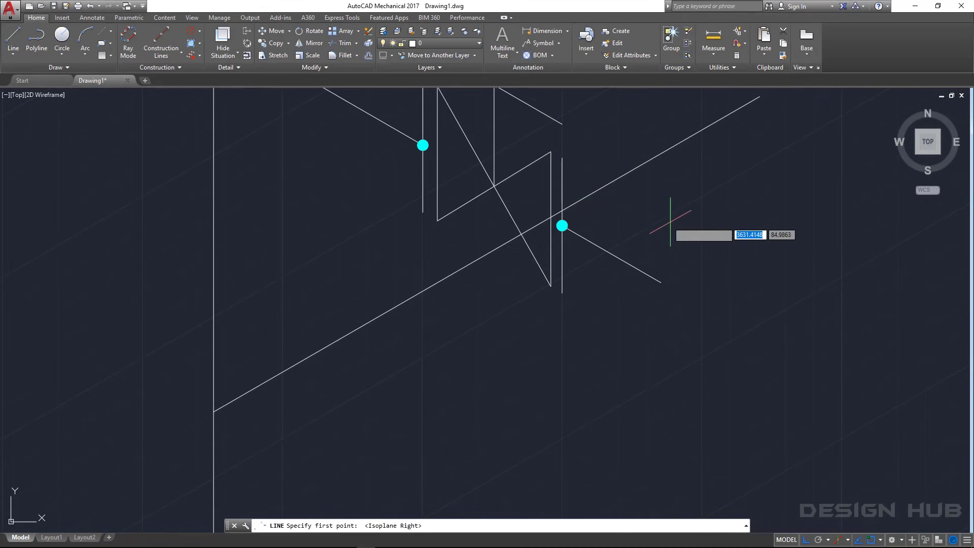
pyautogui.scroll(2, 607, 212)
pyautogui.click(556, 173)
pyautogui.click(557, 225)
pyautogui.press('Escape')
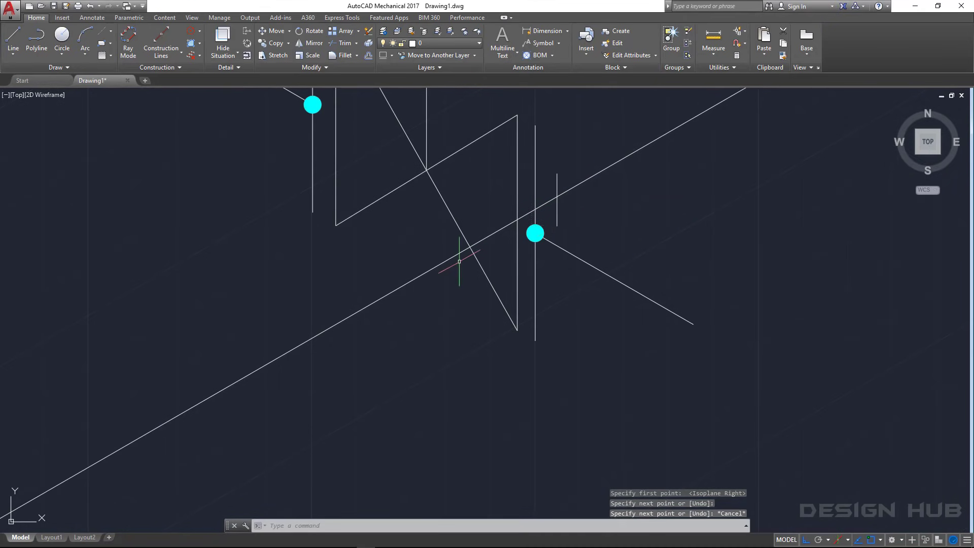
pyautogui.click(10, 33)
pyautogui.click(439, 244)
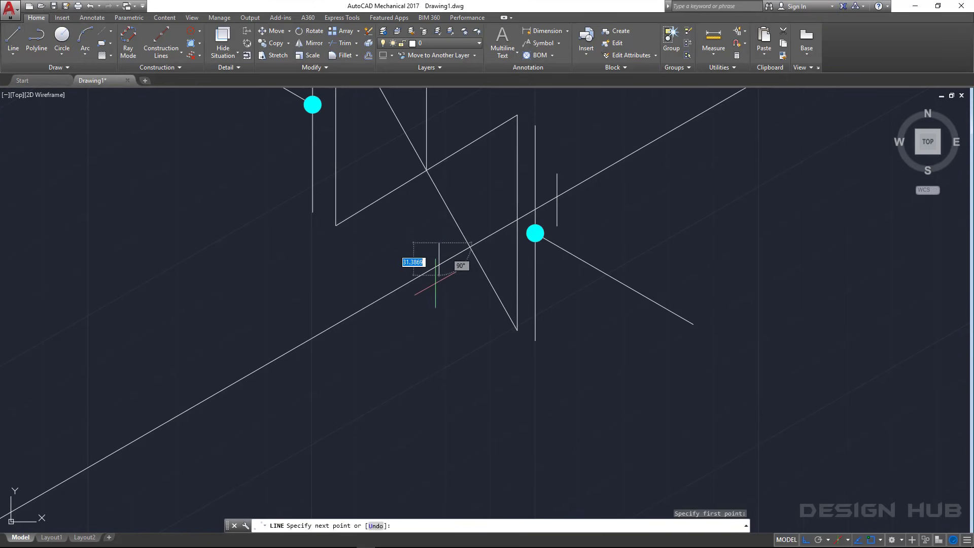
pyautogui.click(438, 299)
pyautogui.press('Escape')
# - Trim the branch between the break marks and delete the leftover crossing segment
pyautogui.write('R')
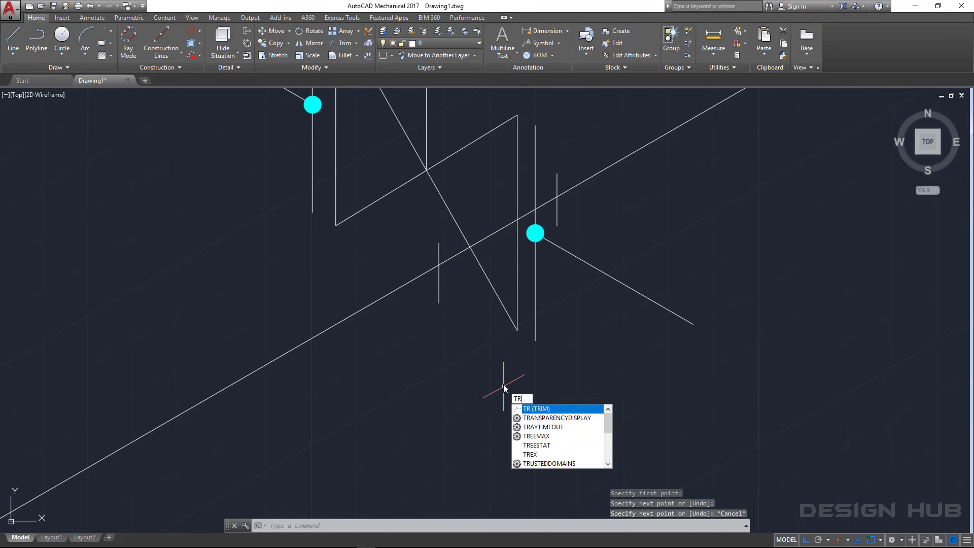
pyautogui.press('Return')
pyautogui.press('Return')
pyautogui.click(547, 202)
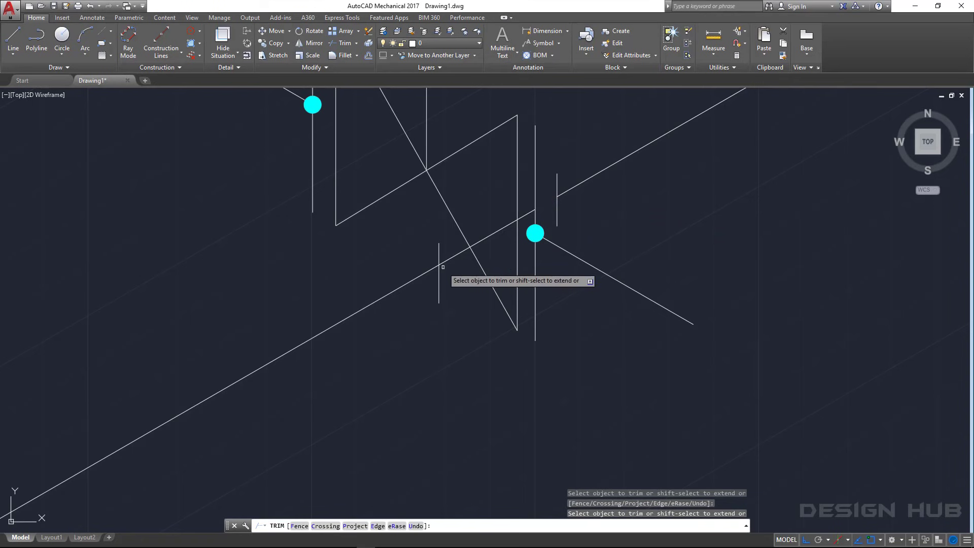
pyautogui.click(454, 256)
pyautogui.press('Escape')
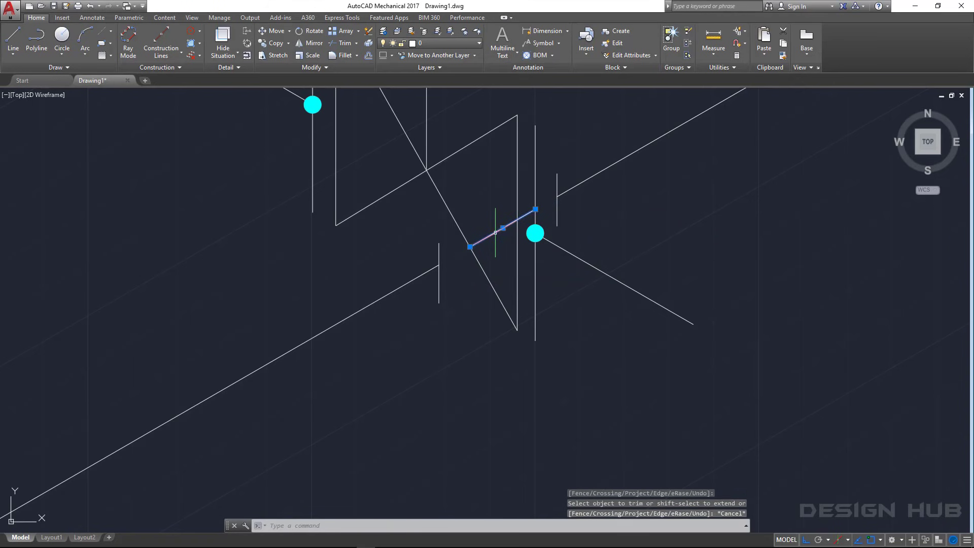
pyautogui.press('Delete')
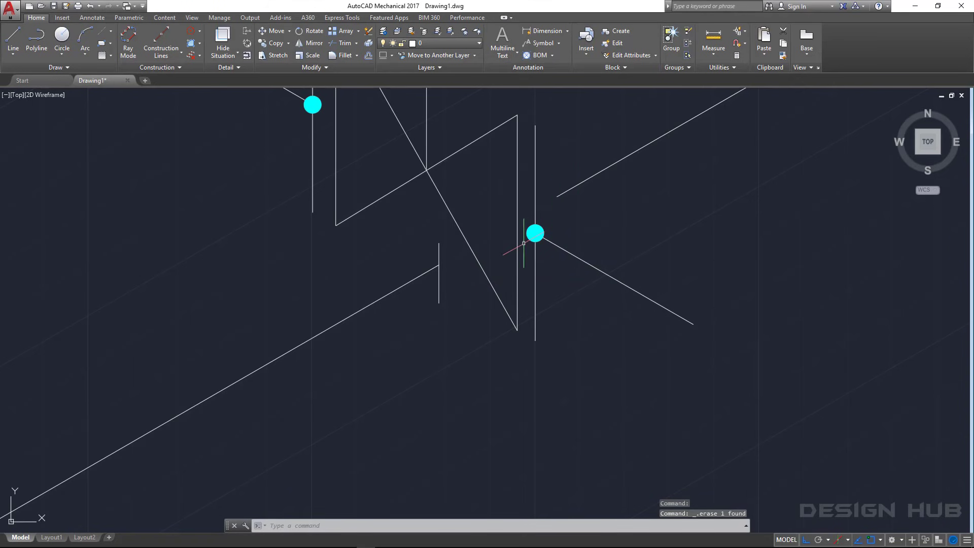
pyautogui.scroll(-5, 507, 305)
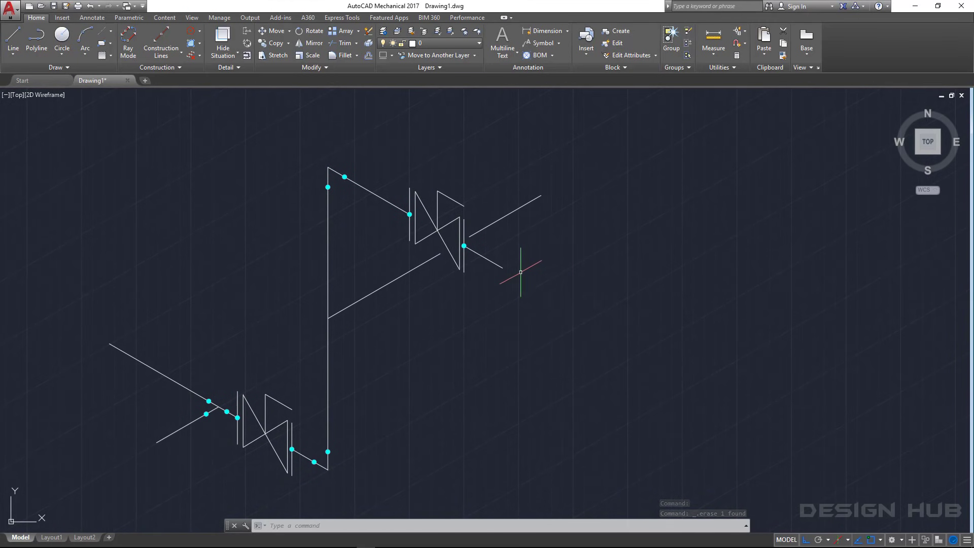
pyautogui.moveTo(426, 364); pyautogui.dragTo(395, 298, button='middle')
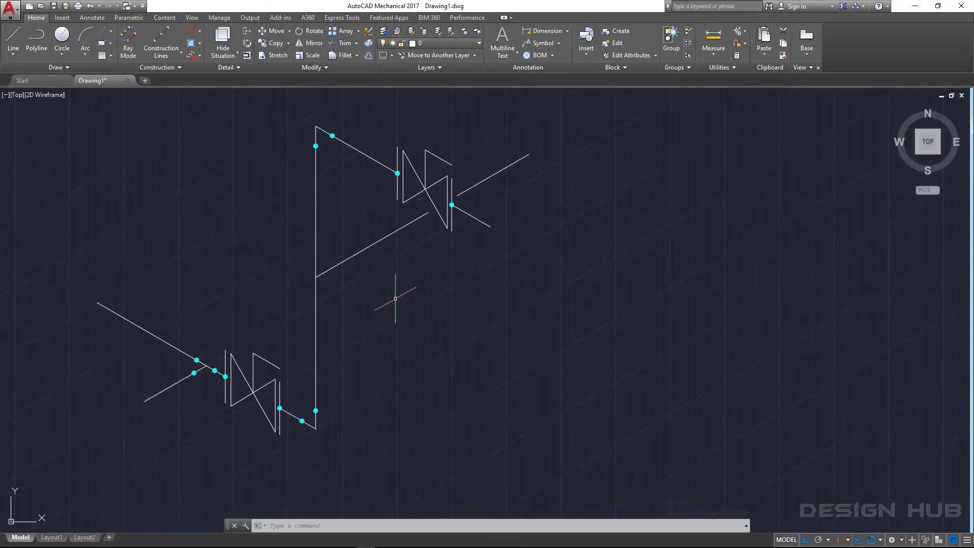
# - Switch to the Left isoplane after abandoning two line attempts near the short diagonal
pyautogui.click(14, 38)
pyautogui.click(448, 354)
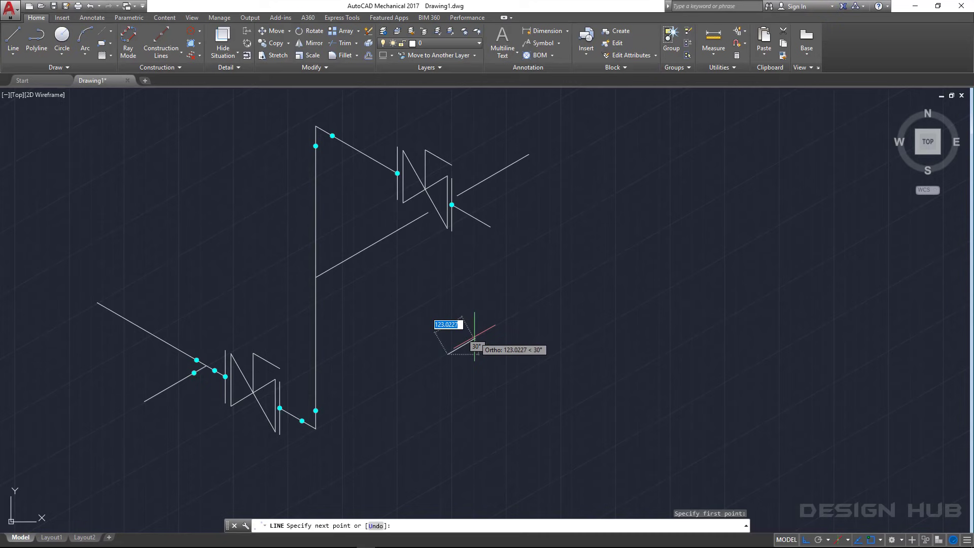
pyautogui.press('Escape')
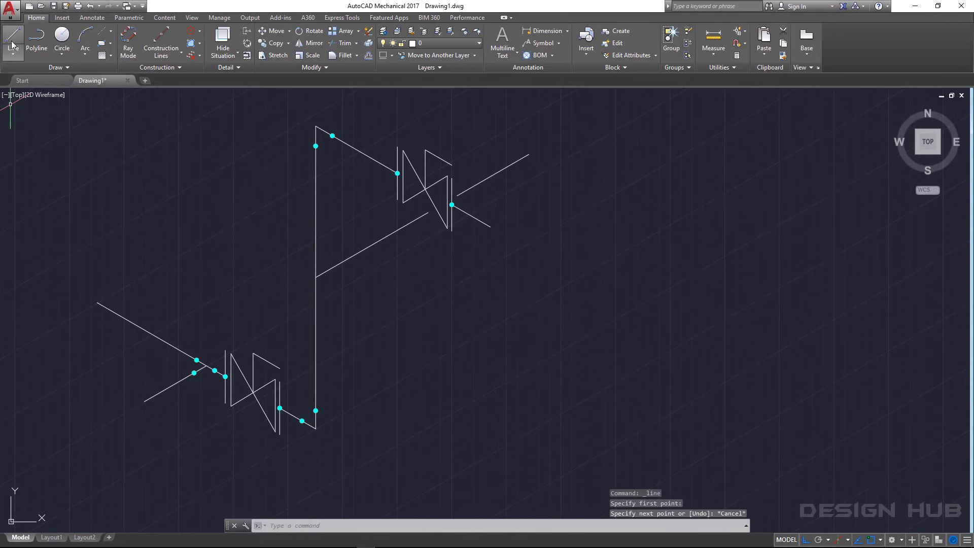
pyautogui.click(15, 46)
pyautogui.press('F5')
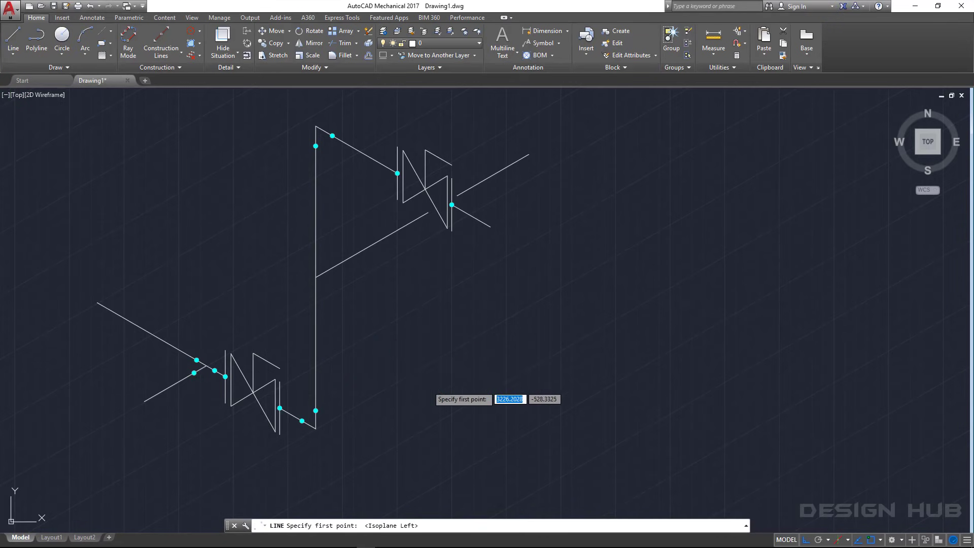
pyautogui.click(389, 360)
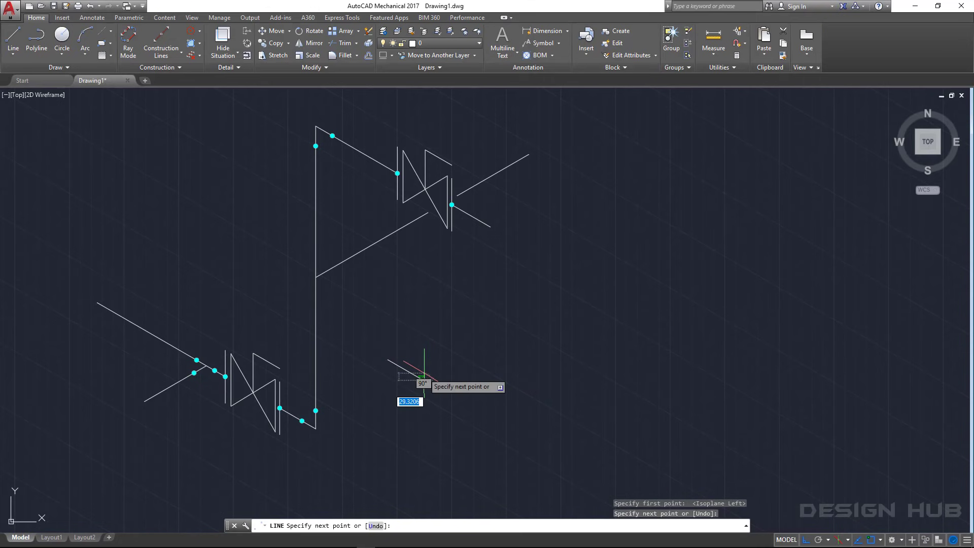
pyautogui.press('Escape')
# - Draw a vertical line up from the diagonal's midpoint and grip-shorten it to a small stub
pyautogui.click(21, 40)
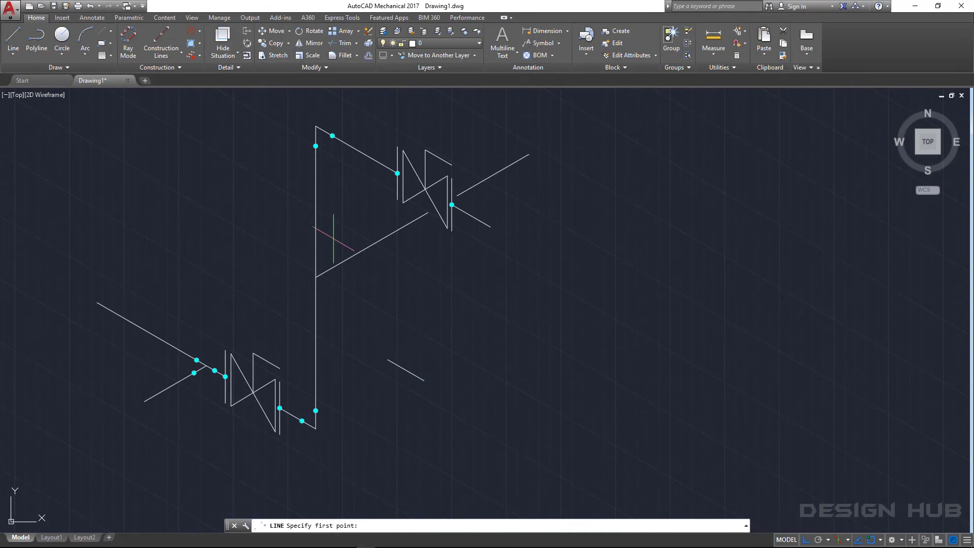
pyautogui.click(405, 370)
pyautogui.click(406, 293)
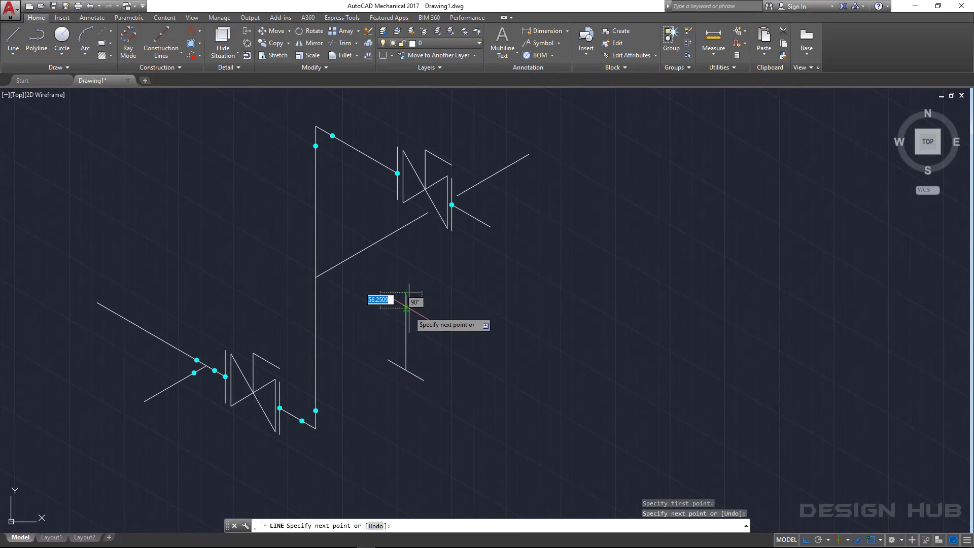
pyautogui.press('Escape')
pyautogui.click(406, 304)
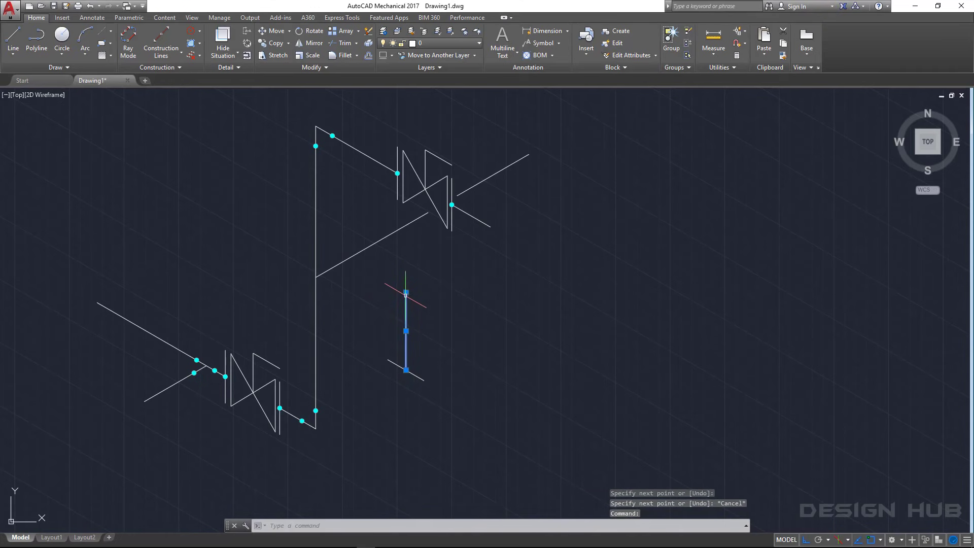
pyautogui.click(406, 293)
pyautogui.click(406, 331)
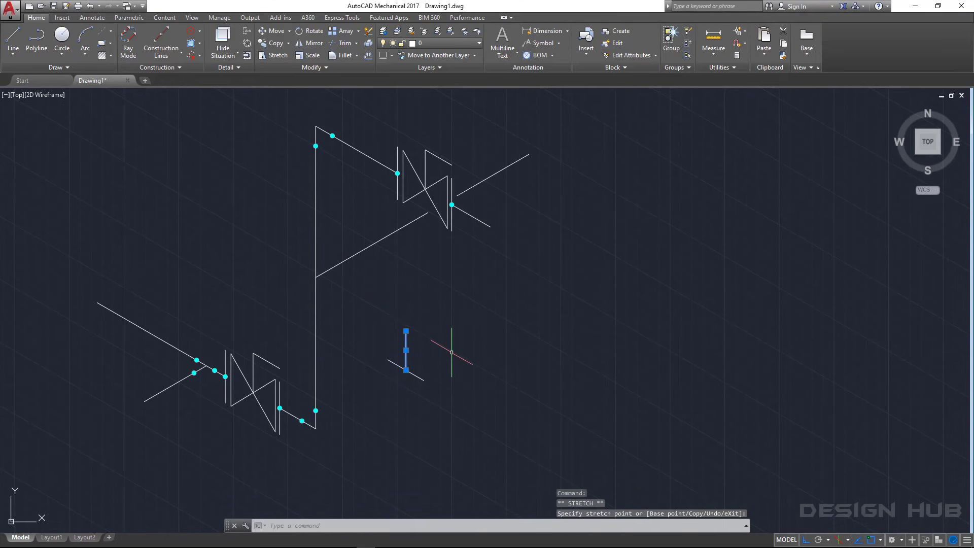
pyautogui.press('Escape')
pyautogui.click(15, 39)
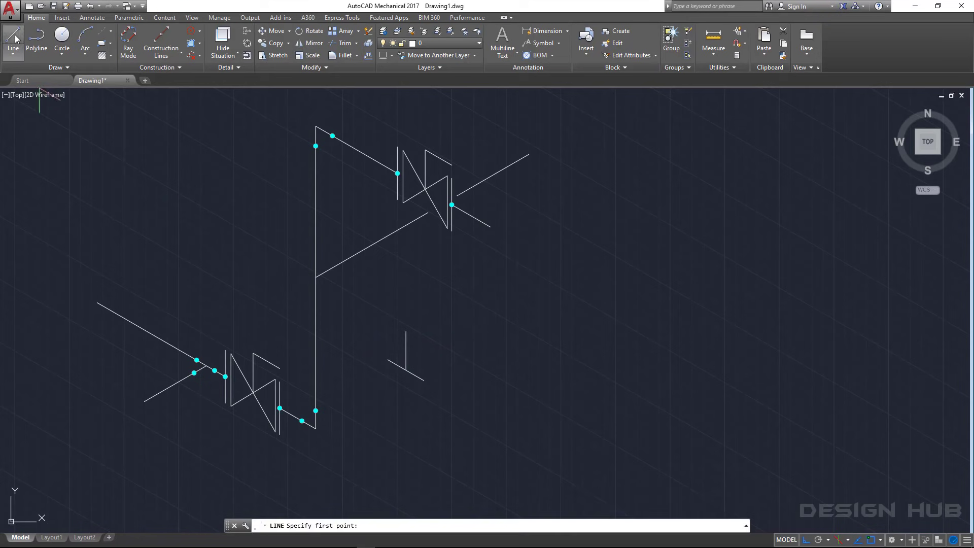
pyautogui.click(424, 380)
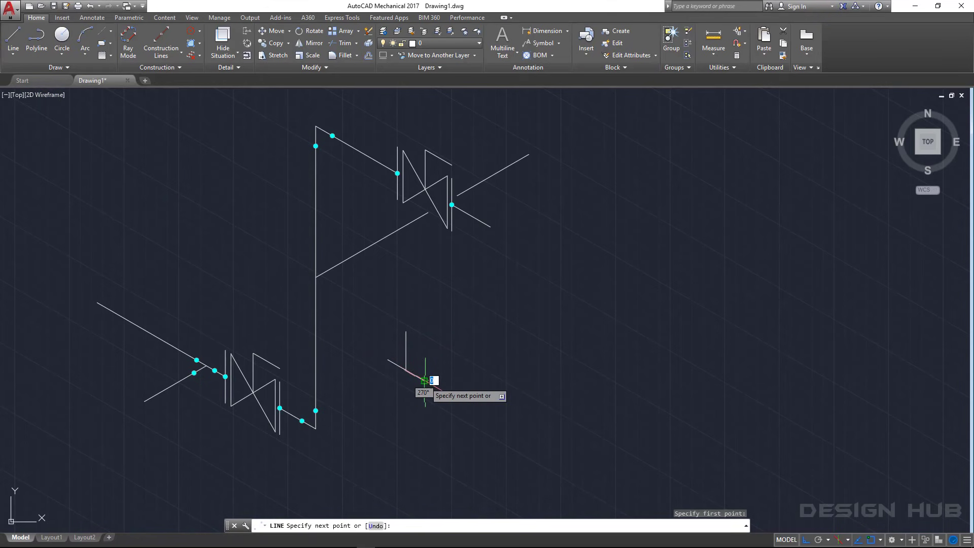
pyautogui.press('Escape')
# - With ortho off, draw a triangle side from the diagonal's lower end to the stub's top
pyautogui.scroll(5, 404, 363)
pyautogui.click(416, 355)
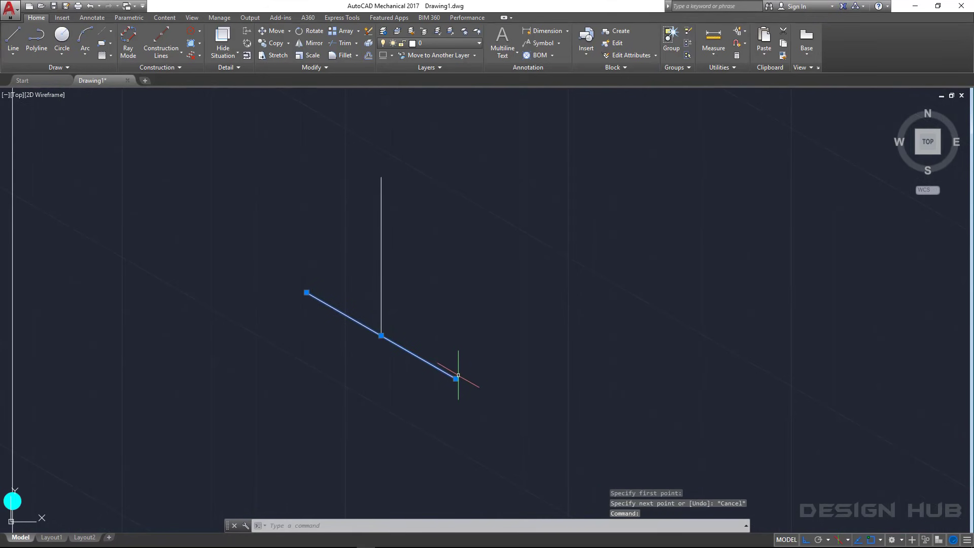
pyautogui.click(456, 378)
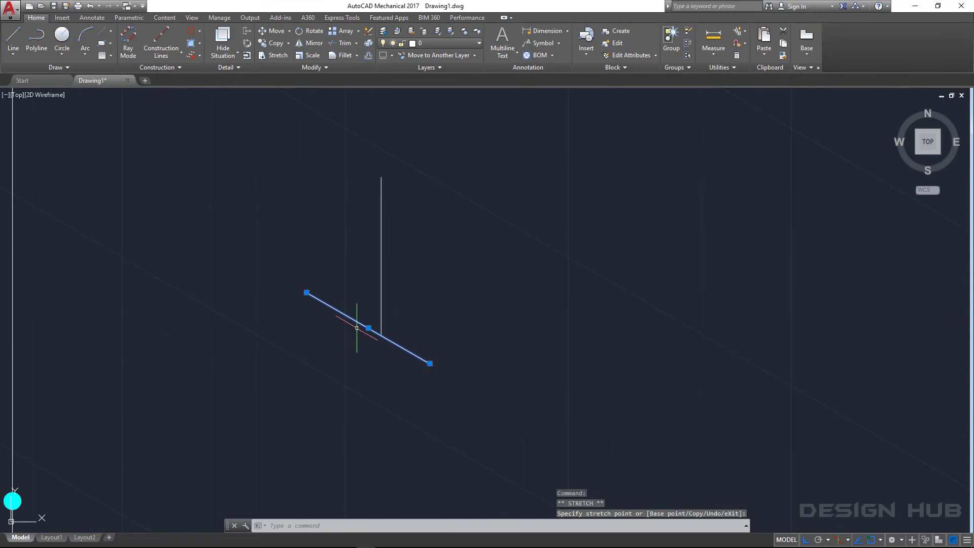
pyautogui.press('Escape')
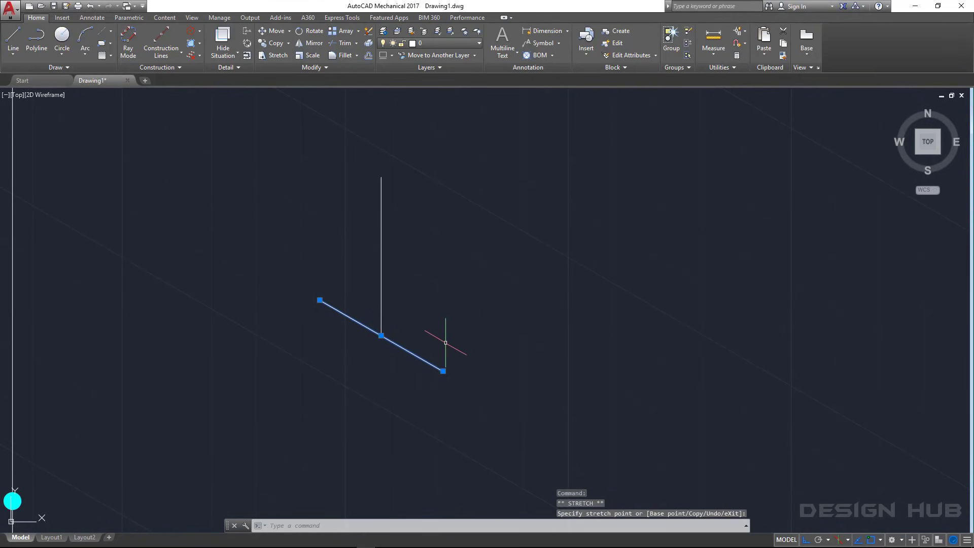
pyautogui.click(15, 41)
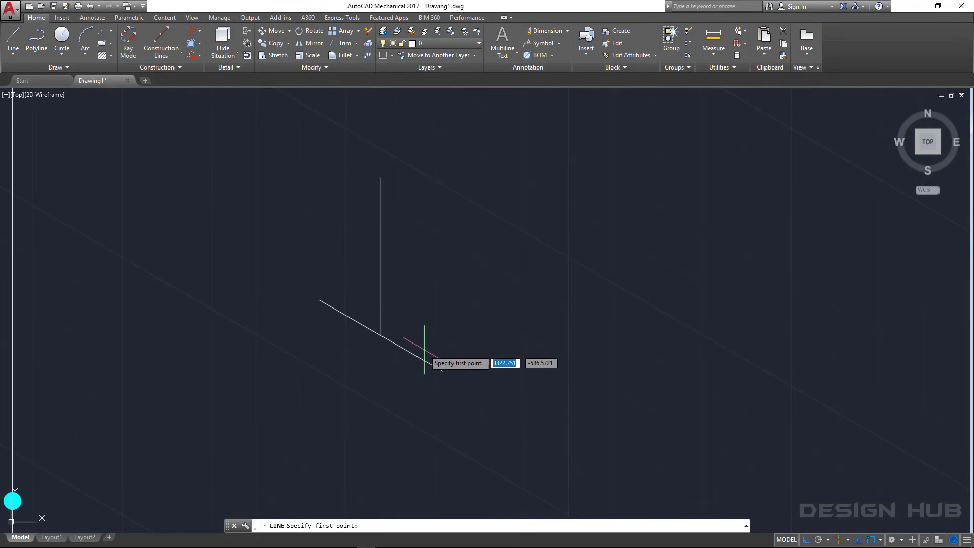
pyautogui.click(442, 370)
pyautogui.press('F8')
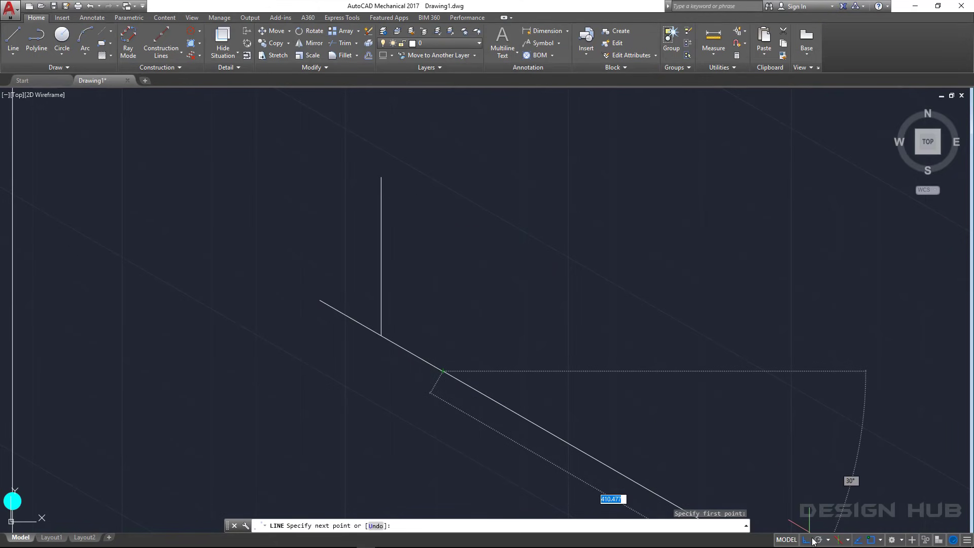
pyautogui.click(381, 178)
pyautogui.press('Escape')
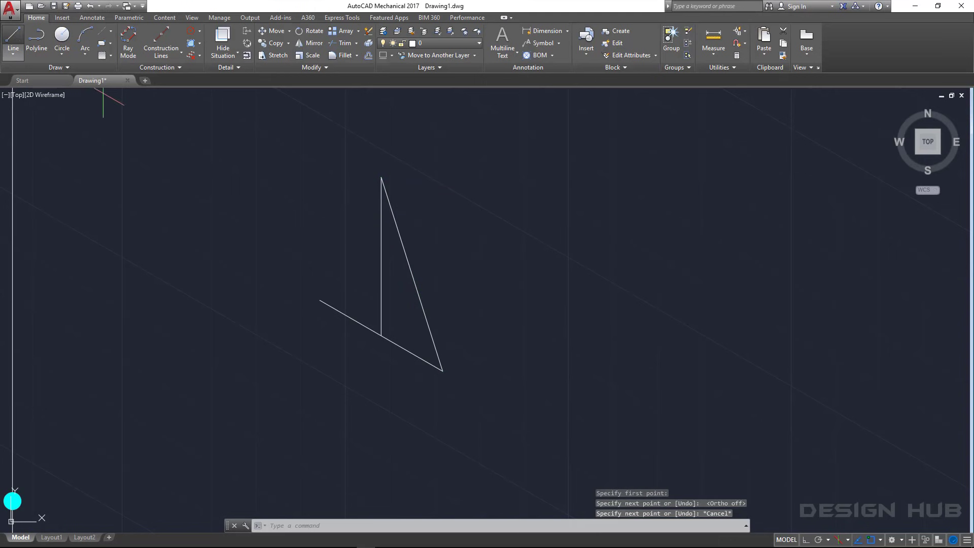
# - Draw the second side from the diagonal's upper end to the apex, closing the triangle
pyautogui.click(13, 41)
pyautogui.click(320, 300)
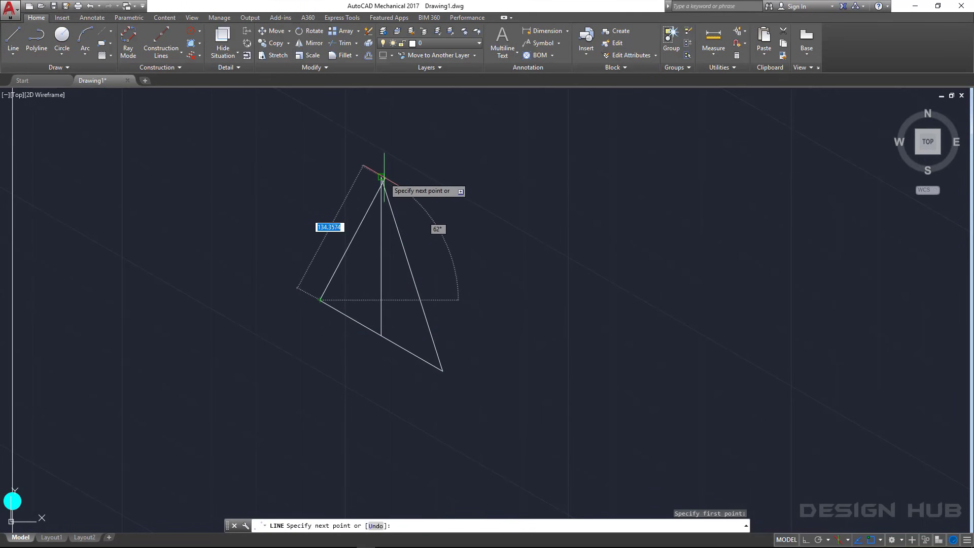
pyautogui.click(381, 178)
pyautogui.press('Escape')
# - Erase the vertical stub and pick the triangle's interior for red AM_45_2 hatching
pyautogui.click(390, 302)
pyautogui.click(372, 280)
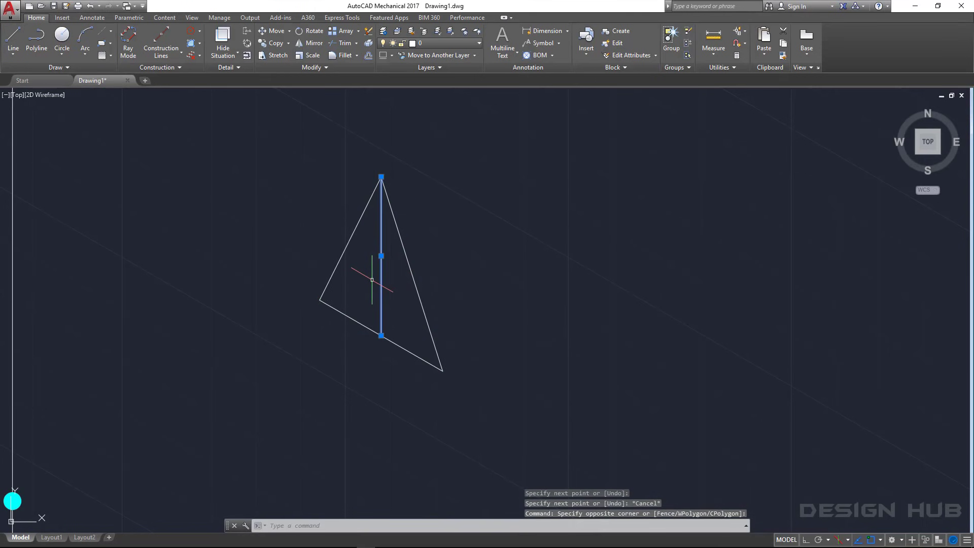
pyautogui.press('Delete')
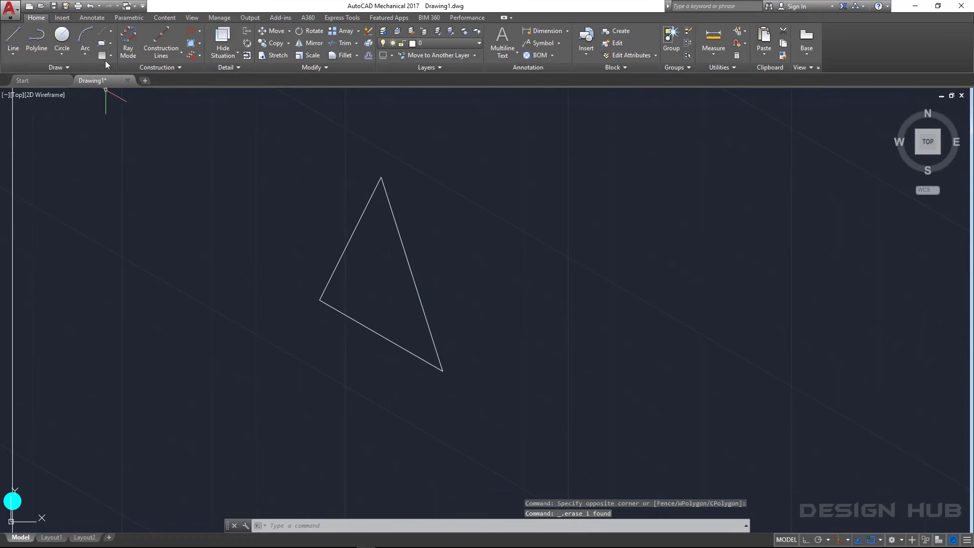
pyautogui.click(103, 59)
pyautogui.click(369, 267)
# - Confirm the hatch and change it to a SOLID fill
pyautogui.press('Return')
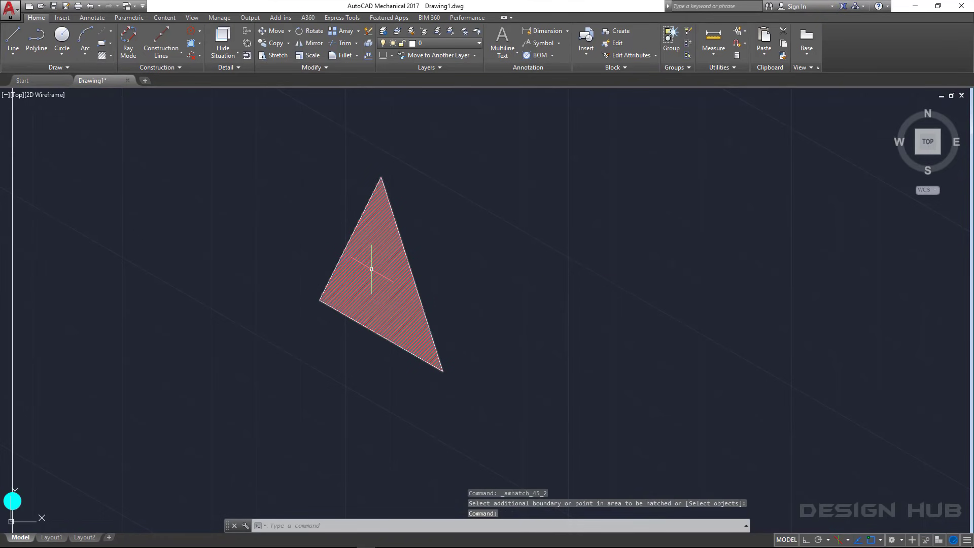
pyautogui.click(370, 264)
pyautogui.click(94, 40)
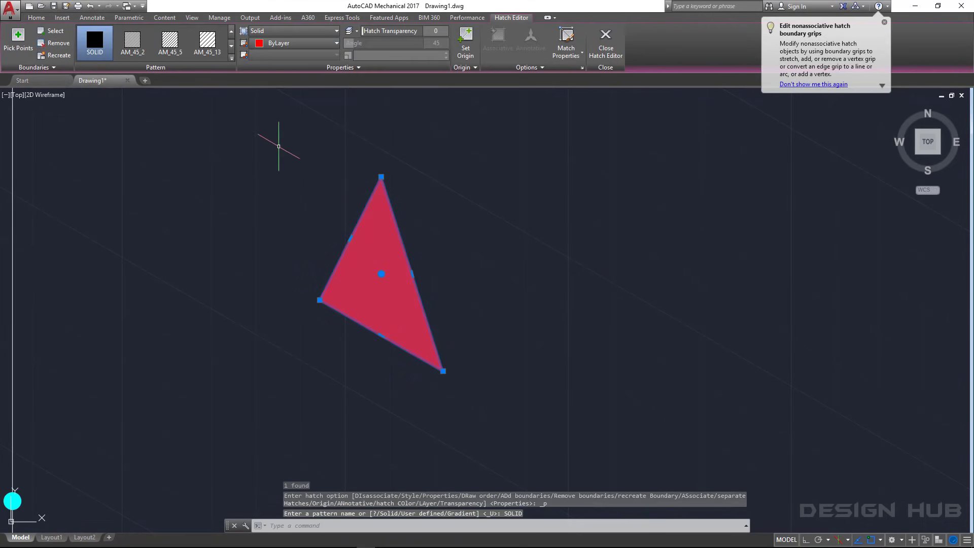
pyautogui.scroll(-5, 495, 231)
pyautogui.press('Escape')
# - Copy the red triangle onto the lower part of the vertical pipe
pyautogui.click(508, 291)
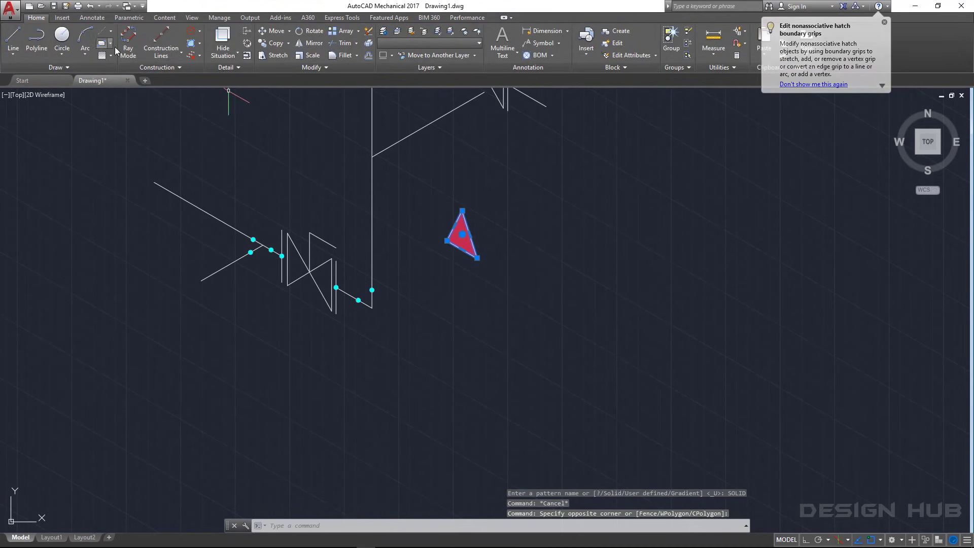
pyautogui.click(266, 43)
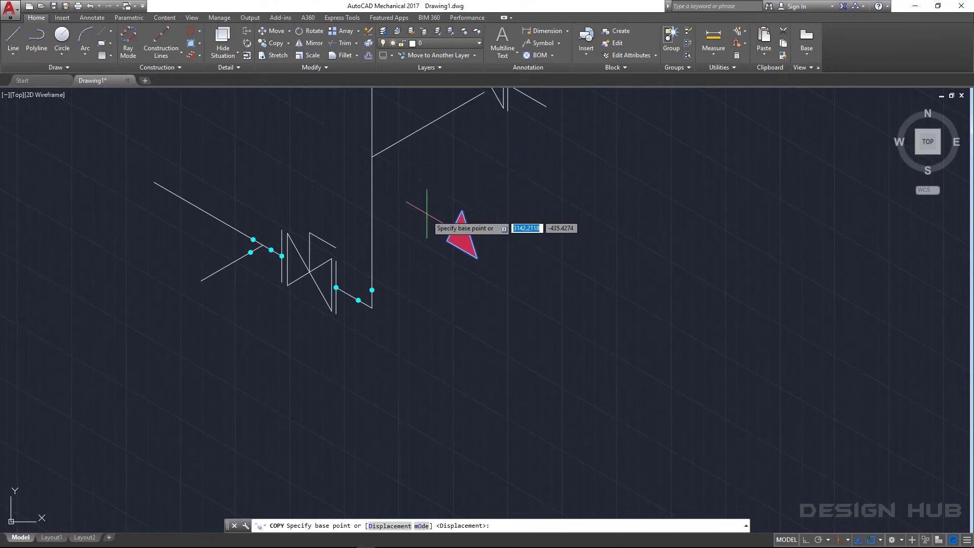
pyautogui.click(465, 243)
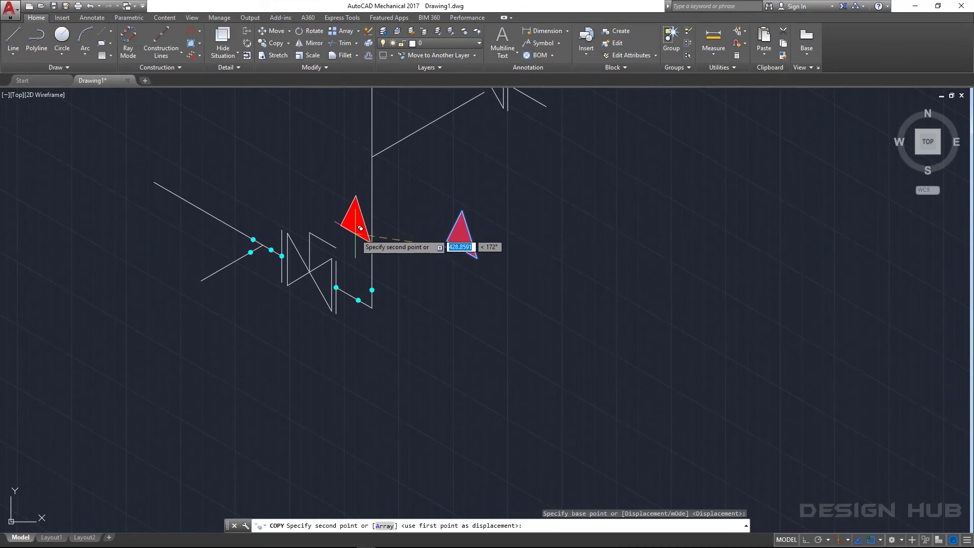
pyautogui.scroll(5, 376, 228)
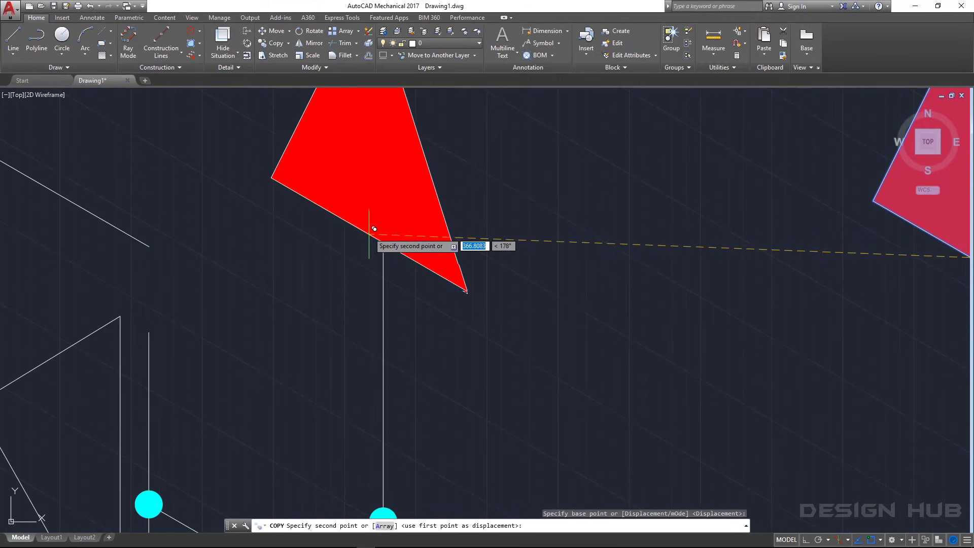
pyautogui.click(389, 225)
pyautogui.scroll(-3, 455, 243)
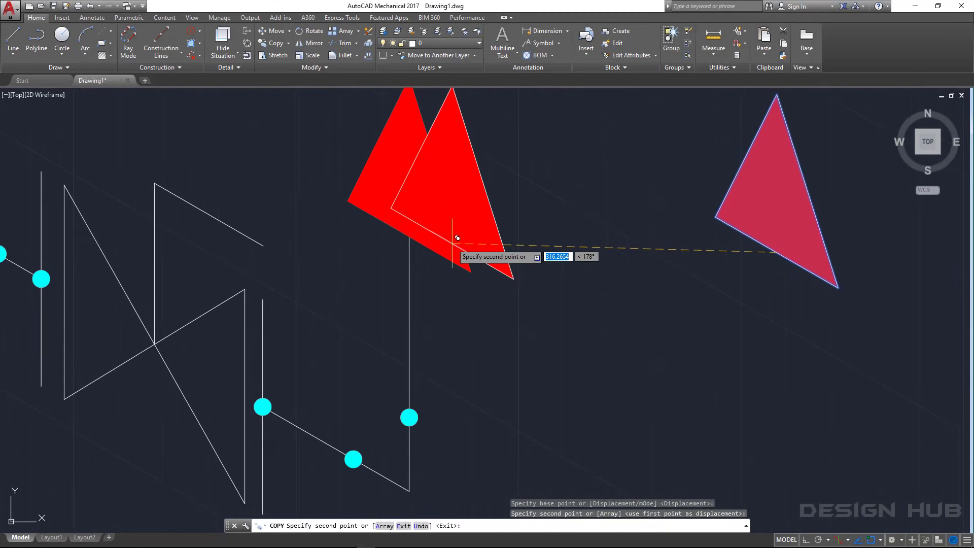
pyautogui.scroll(-2, 548, 228)
pyautogui.scroll(-3, 602, 210)
pyautogui.press('Escape')
# - Delete the original red triangle and recentre the piping drawing
pyautogui.click(606, 209)
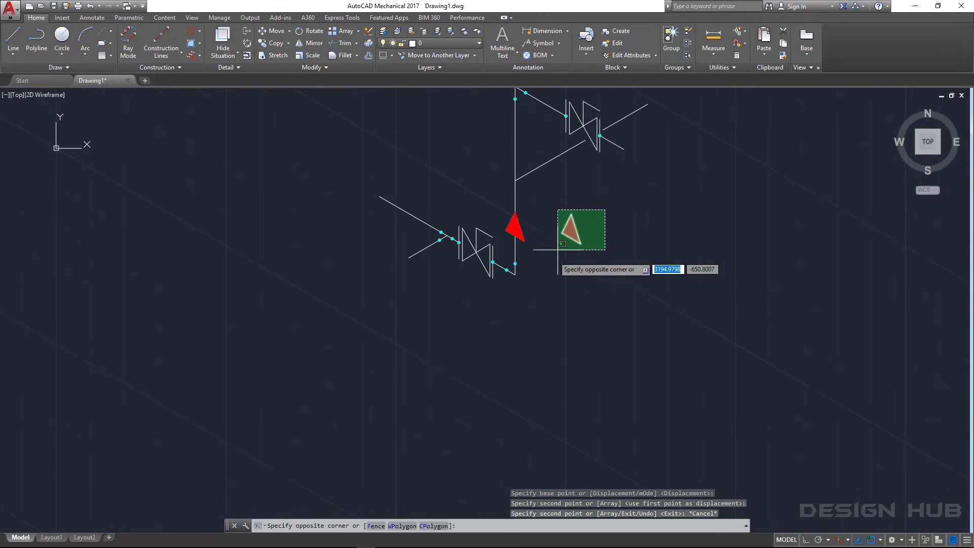
pyautogui.click(556, 254)
pyautogui.press('Delete')
pyautogui.moveTo(582, 273); pyautogui.dragTo(546, 227, button='middle')
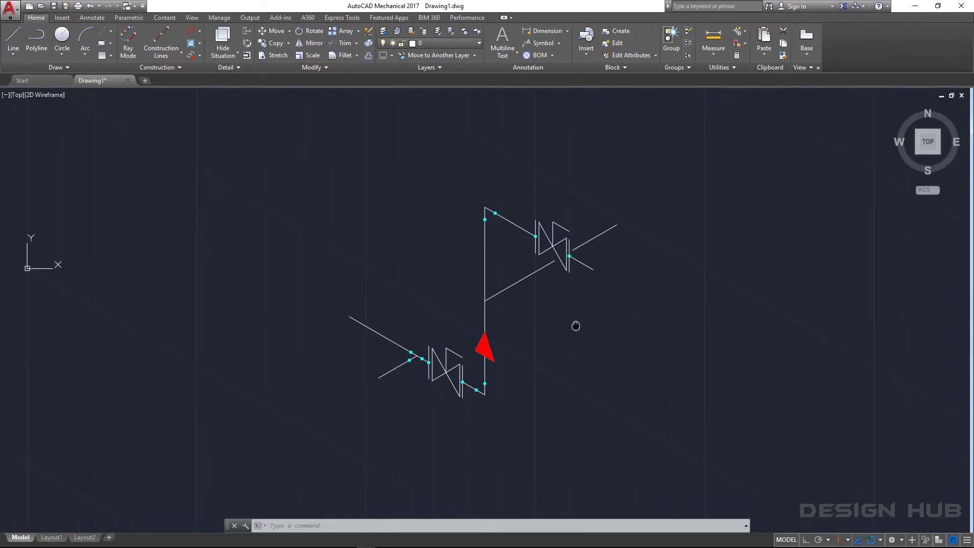
pyautogui.moveTo(576, 326); pyautogui.dragTo(568, 325, button='middle')
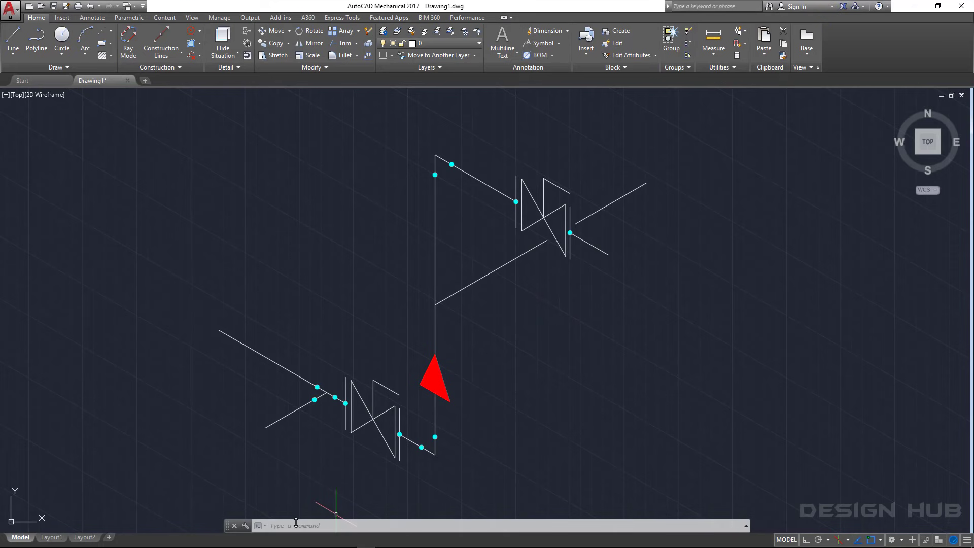
pyautogui.click(142, 540)
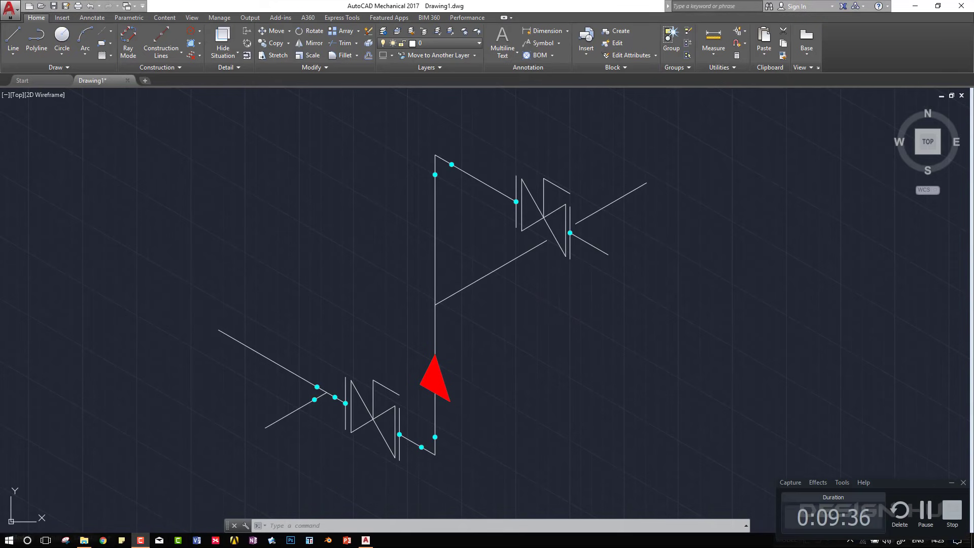